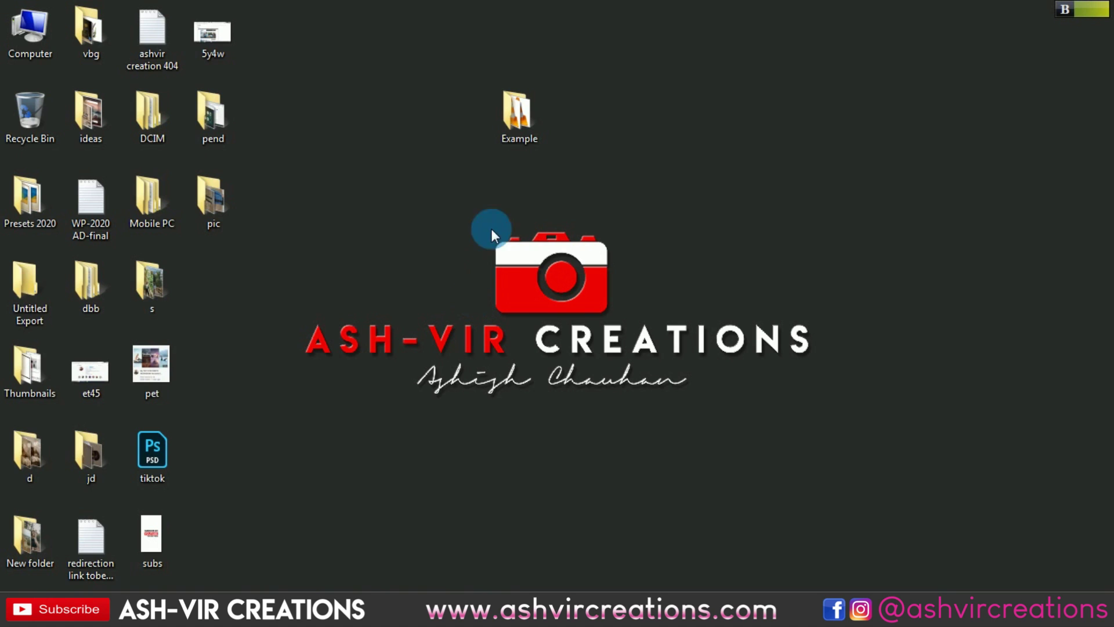
- Open video 1 from the desktop's Example folder in Photoshop and enlarge the Timeline panel
double_click(510, 141)
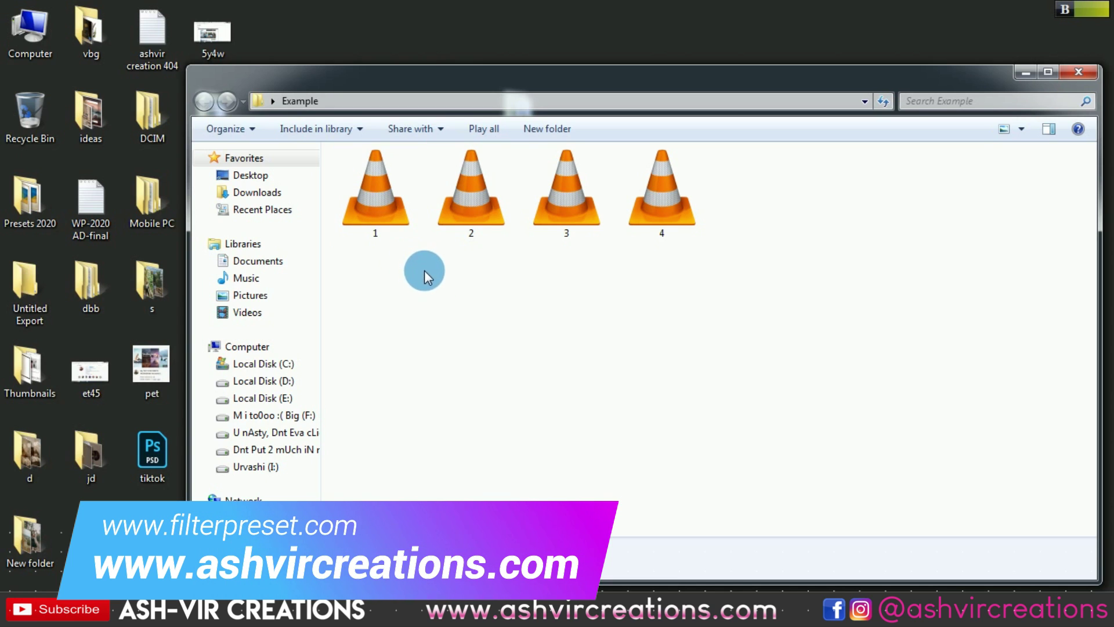
left_click(378, 199)
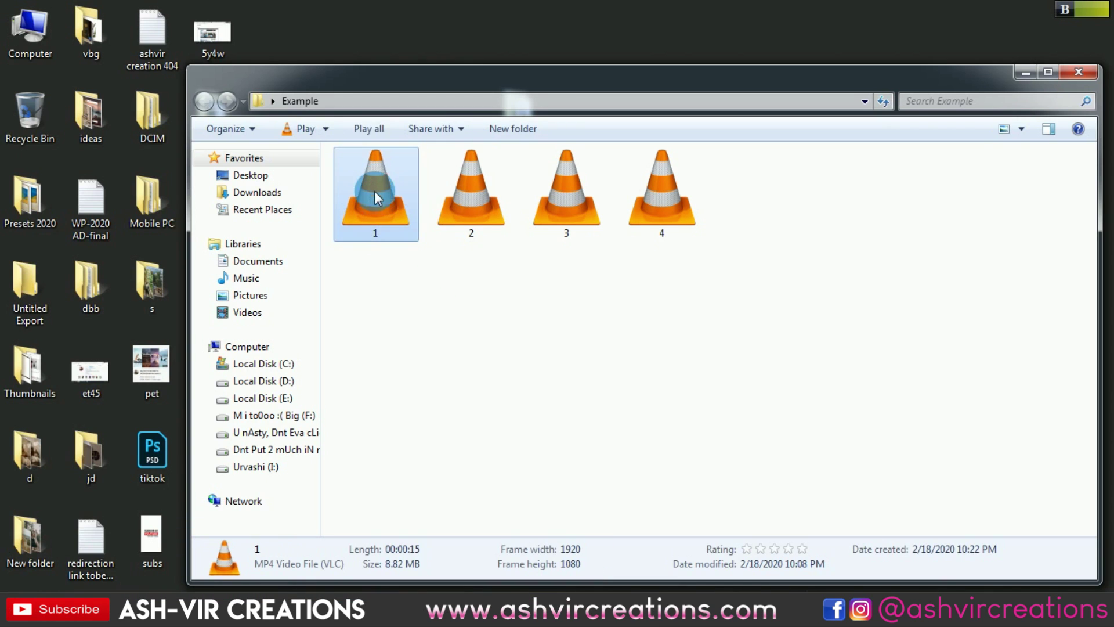
left_click_drag(374, 191, 456, 381)
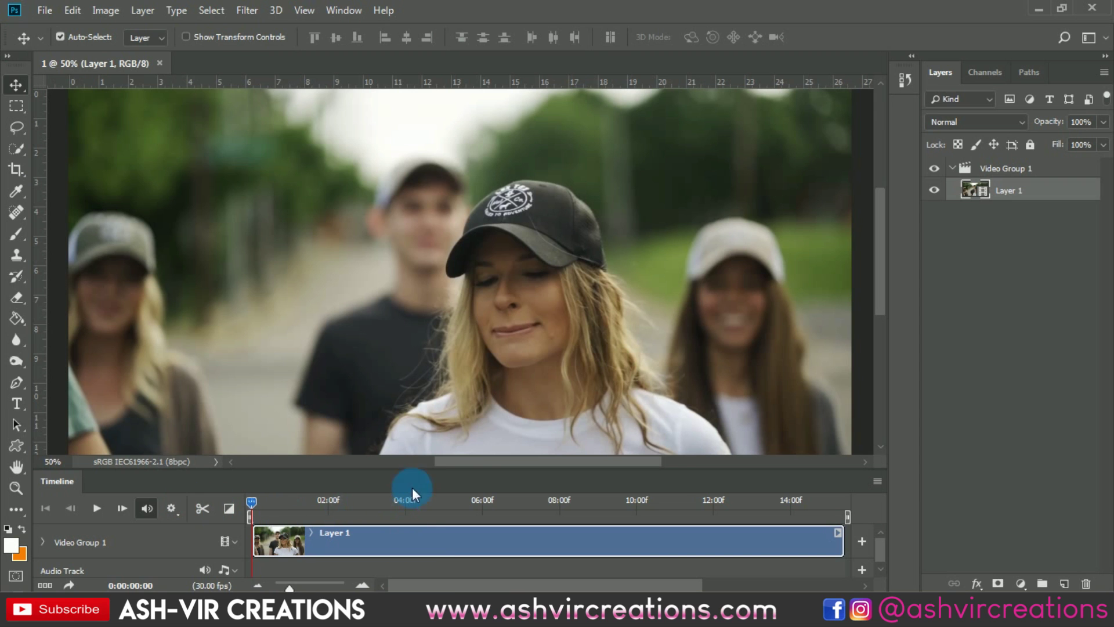
left_click_drag(472, 471, 479, 396)
- Play the opened clip to preview its footage with the whole frame in view
key("space")
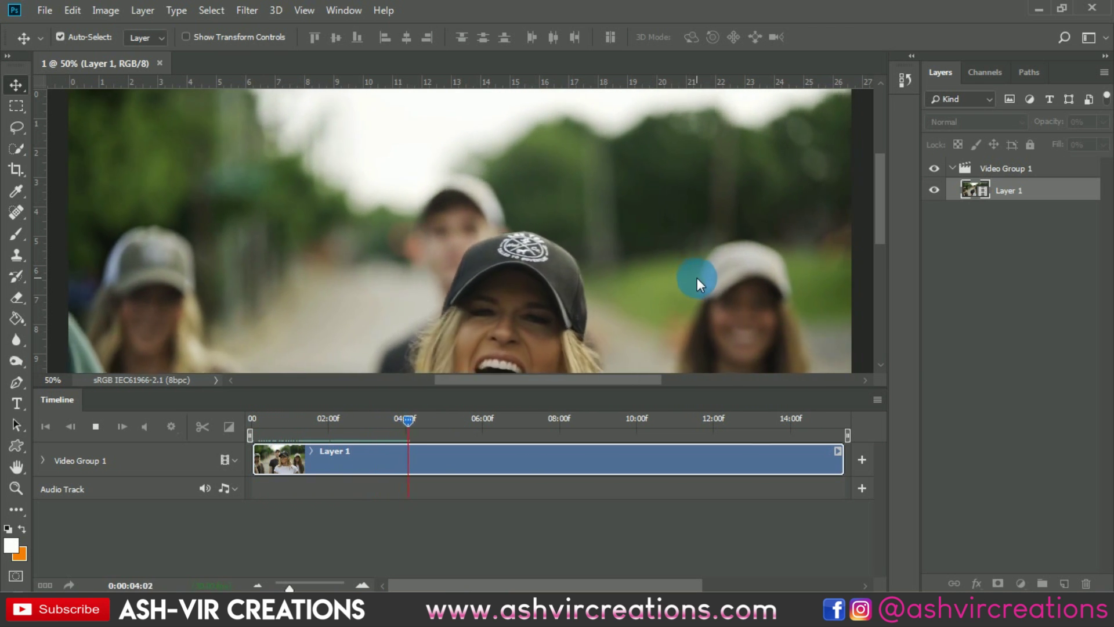
scroll(714, 260, "down", 2)
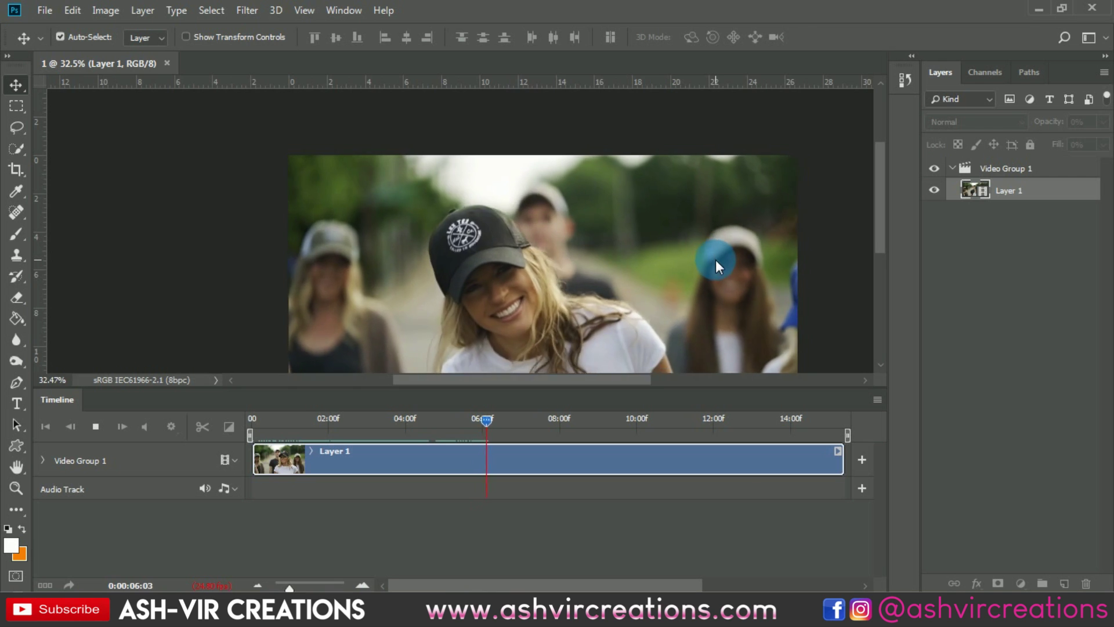
scroll(715, 259, "down", 3)
scroll(716, 261, "up", 3)
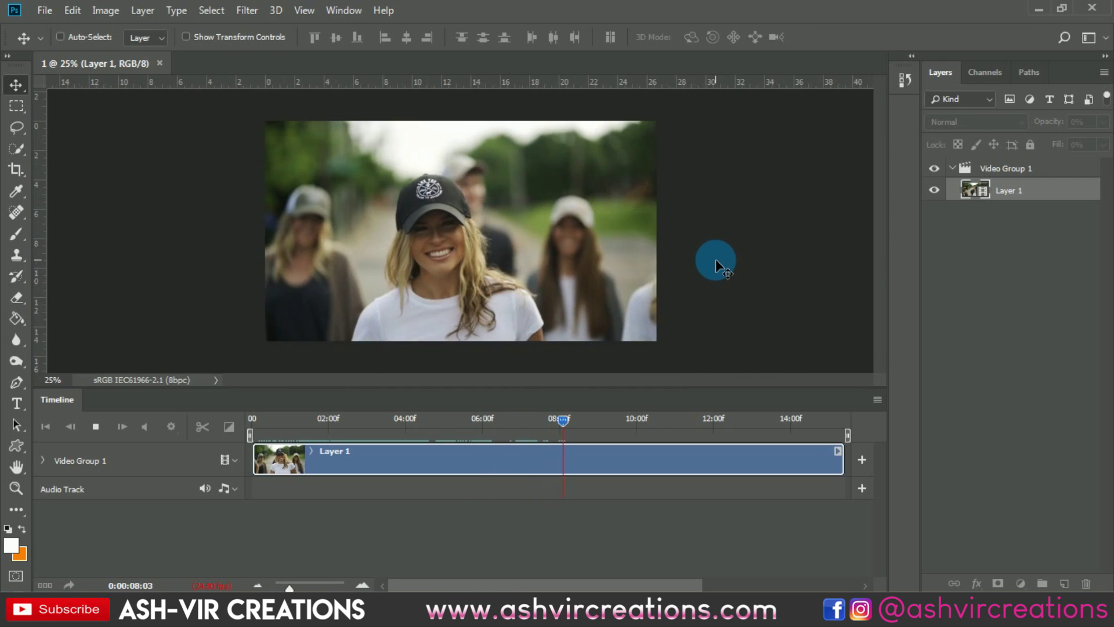
key("space")
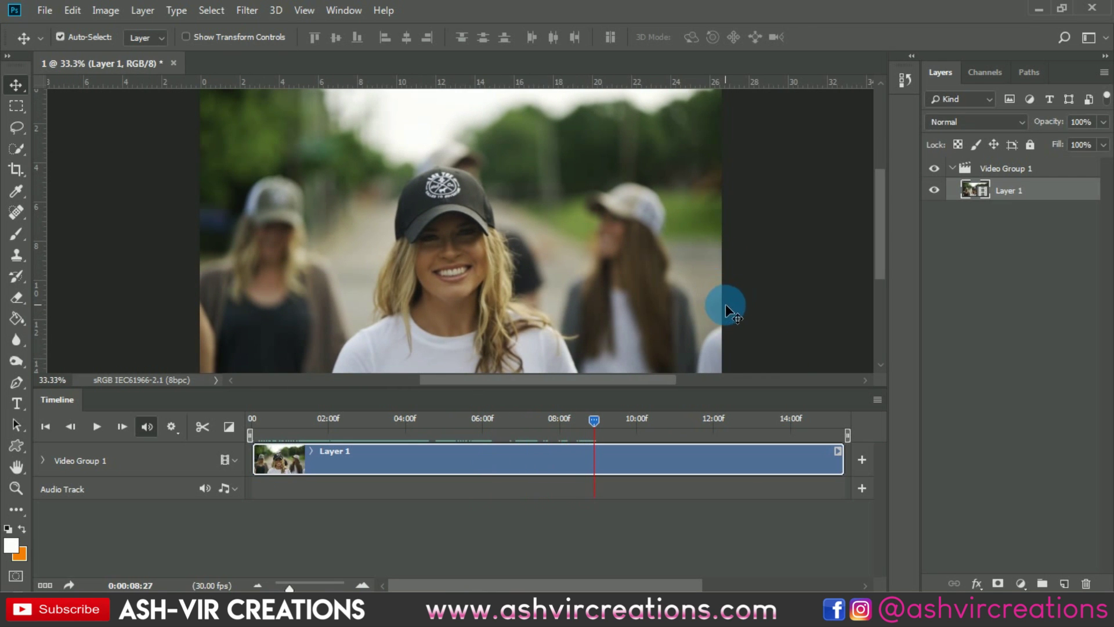
- Mute the audio track while previewing the rest of the clip
key("space")
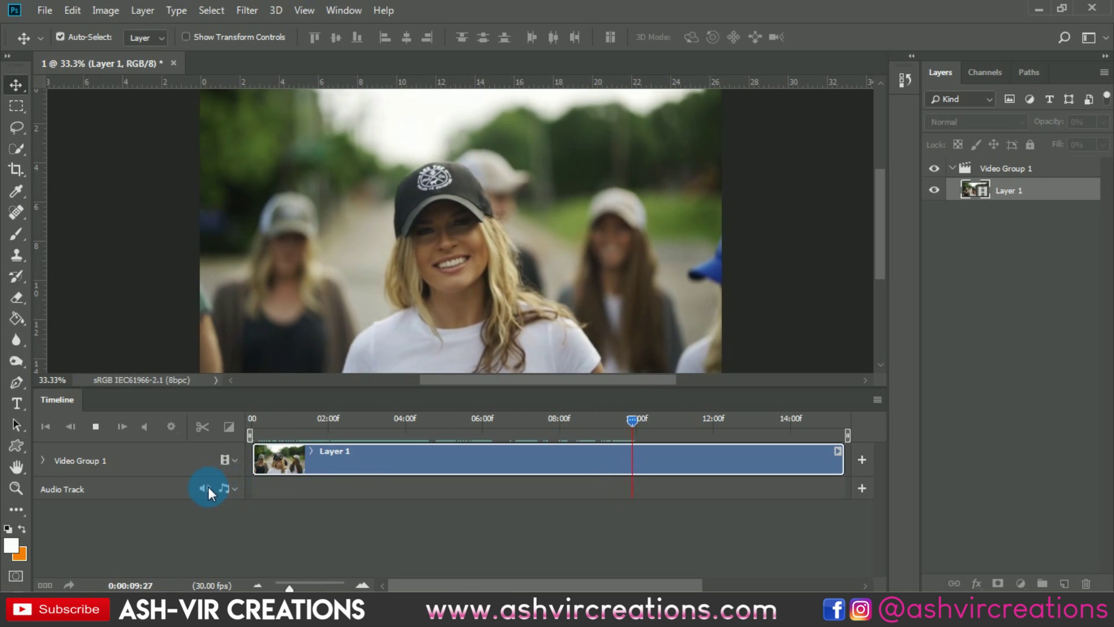
left_click(207, 489)
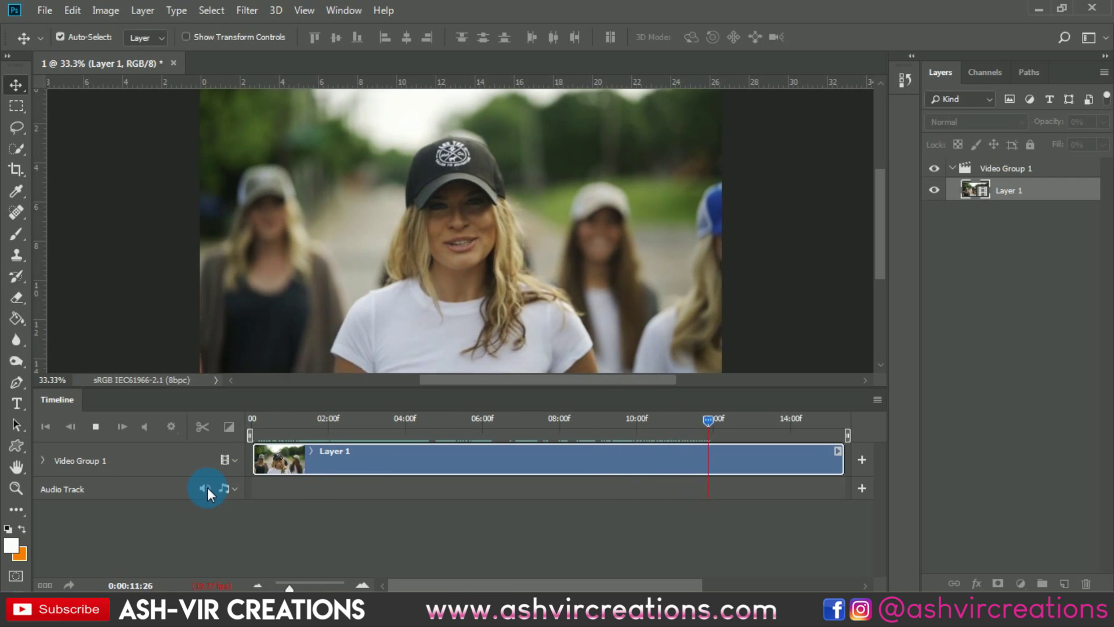
key("space")
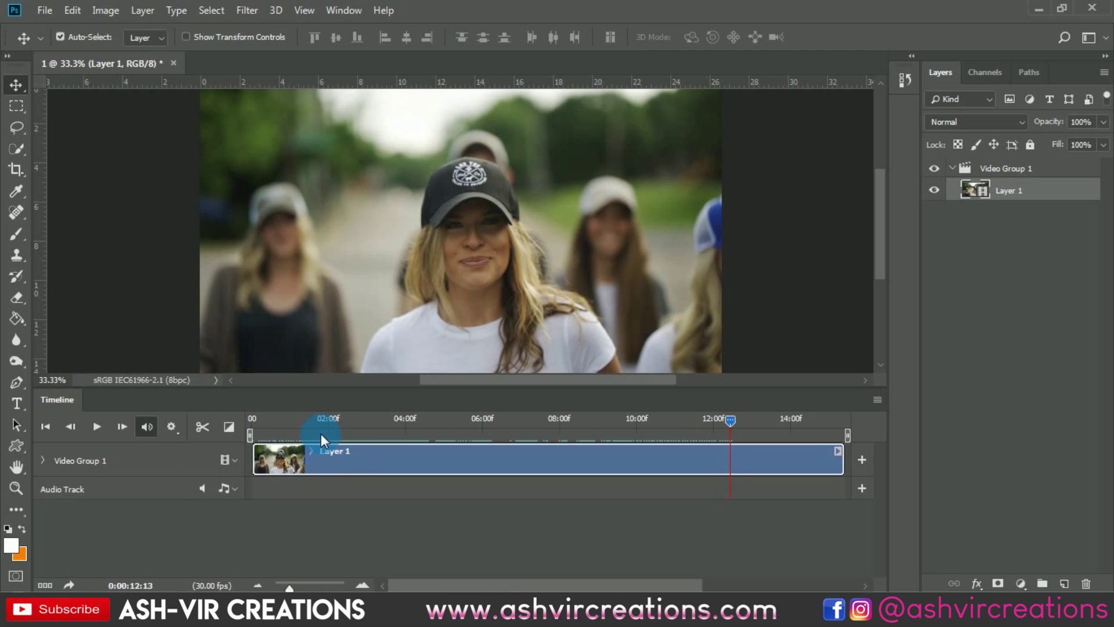
key("space")
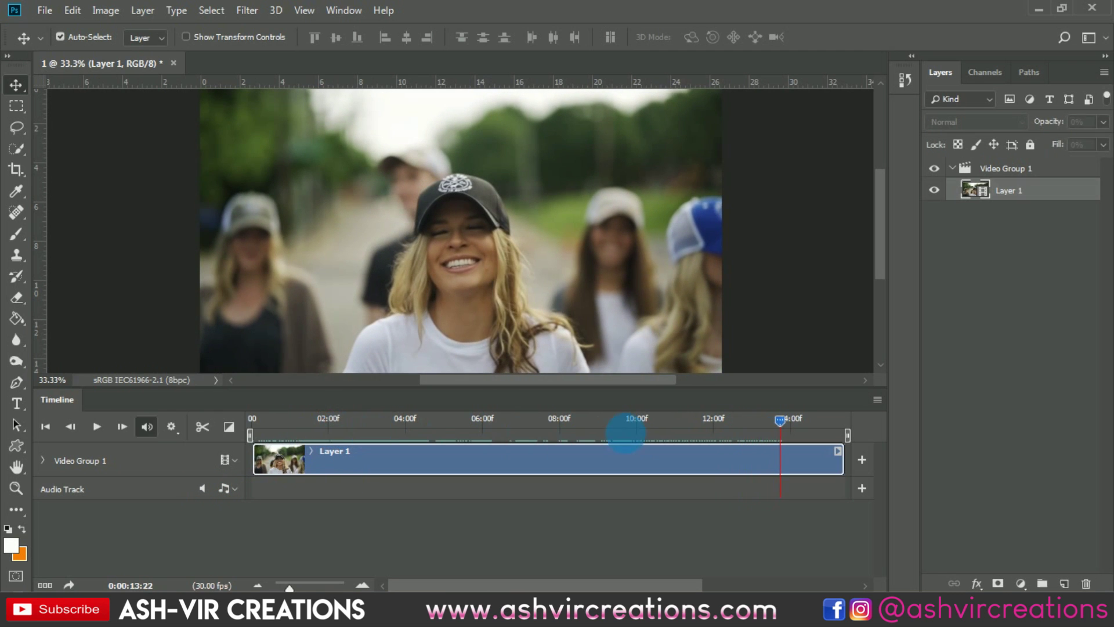
- Split the clip at 0:00:00:25 and delete the short opening segment
left_click_drag(787, 419, 284, 431)
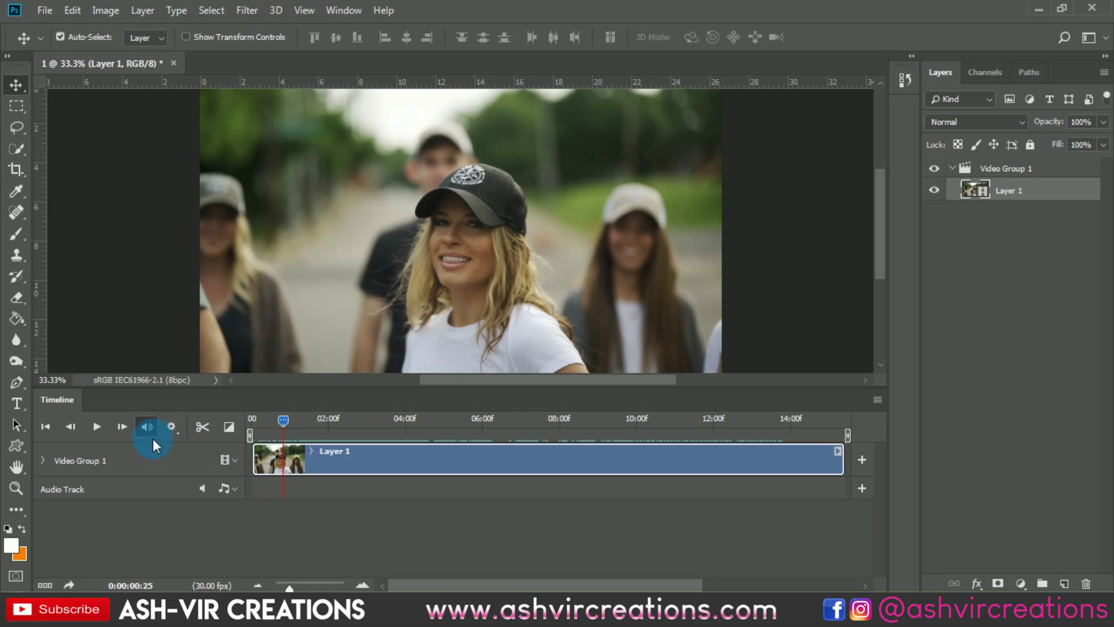
left_click(196, 426)
left_click(264, 454)
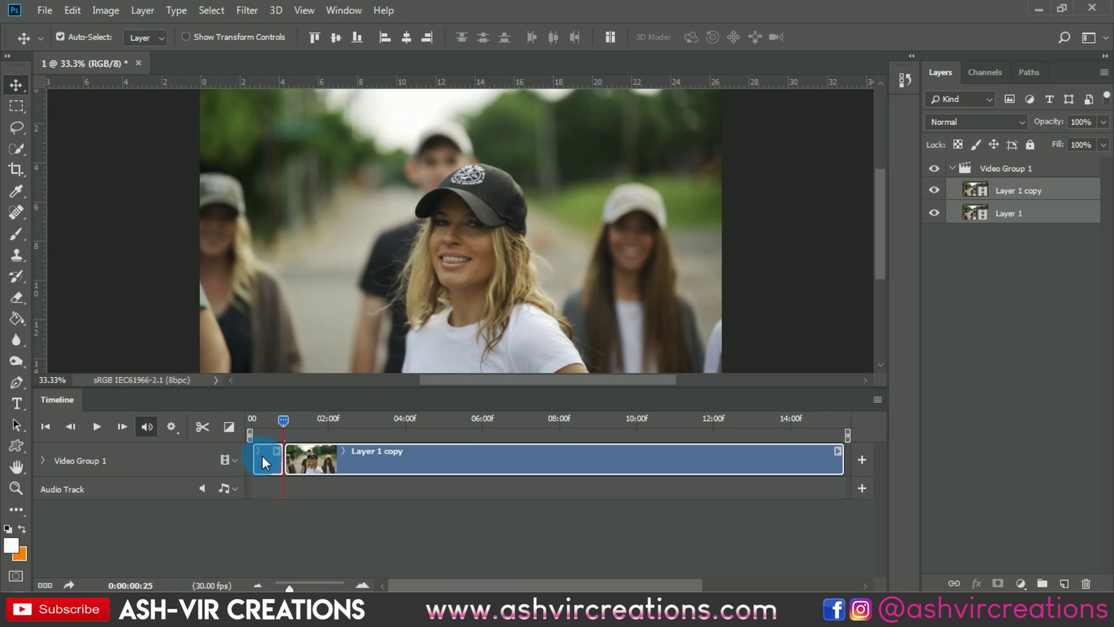
key("Delete")
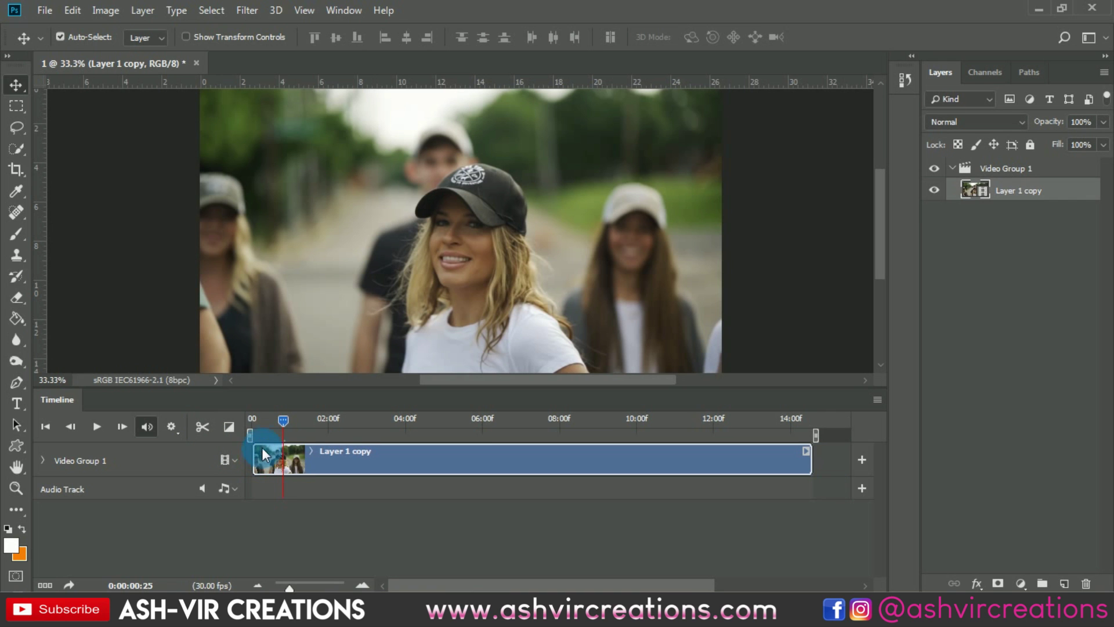
- Split the remaining clip at 0:00:02:13 and delete everything after the cut
left_click_drag(281, 422, 345, 424)
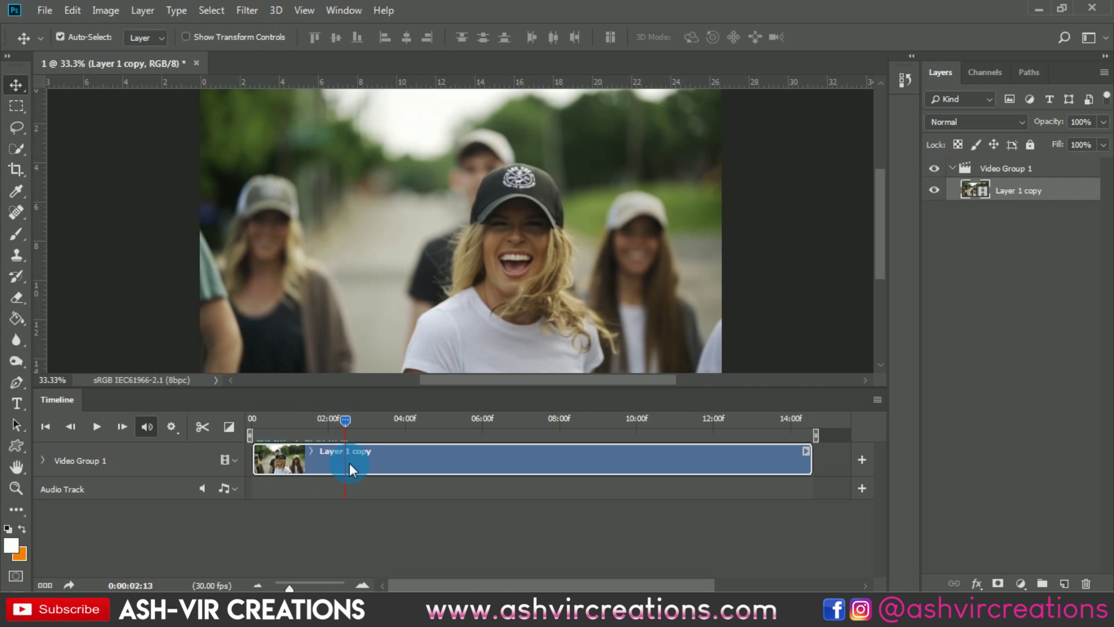
left_click(201, 425)
left_click(432, 455)
key("Delete")
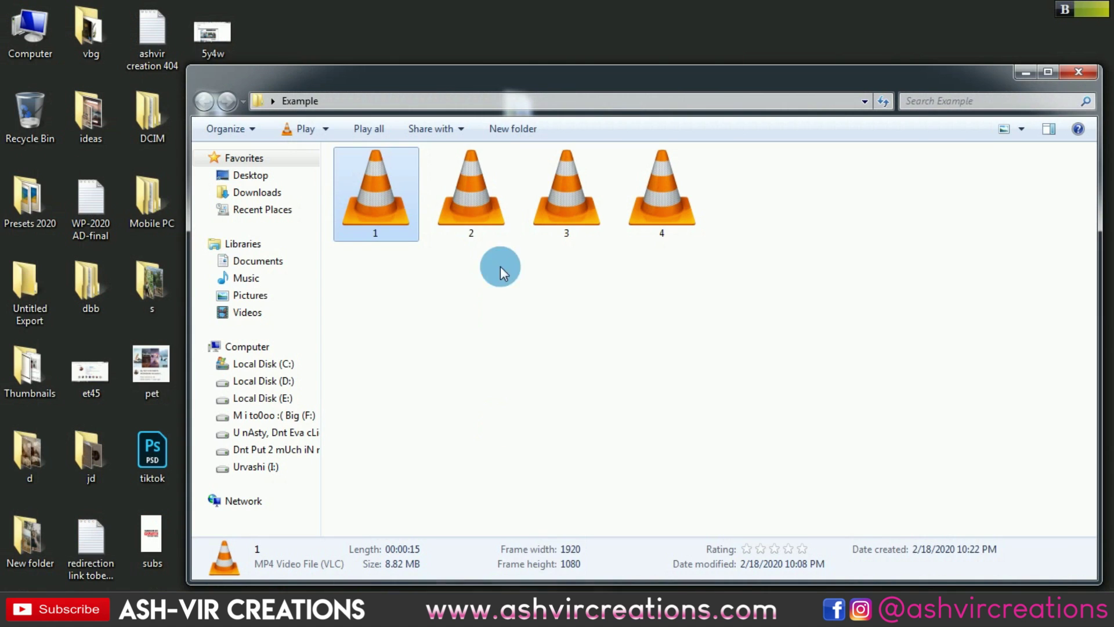
- Preview video 2 from the Example folder in VLC and open it as a separate Photoshop document
left_click(445, 199)
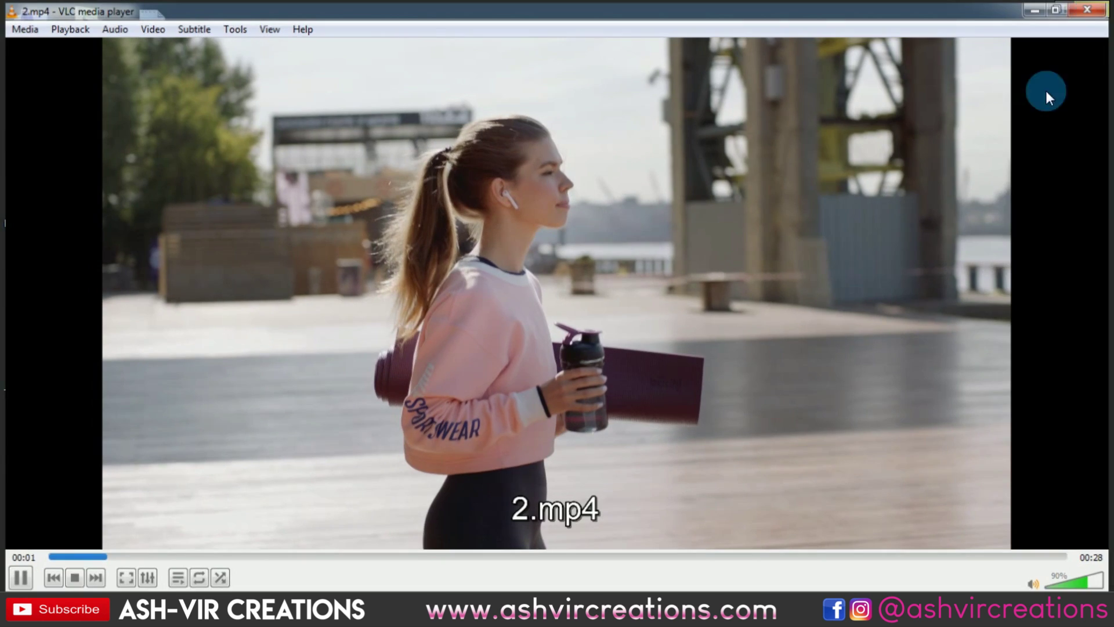
left_click(496, 206)
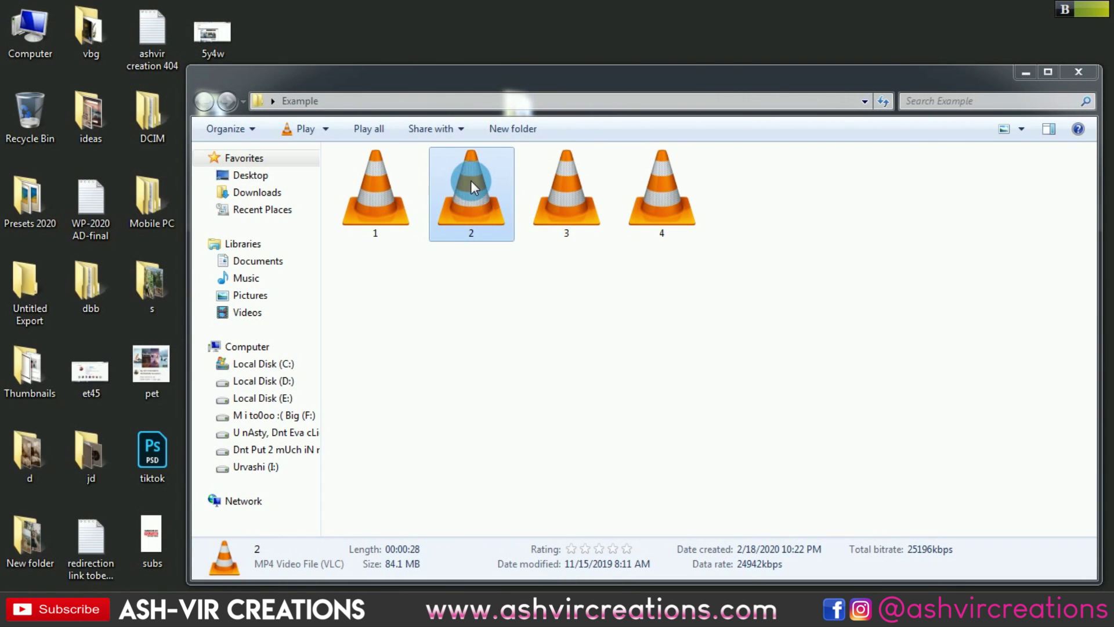
left_click_drag(471, 183, 485, 598)
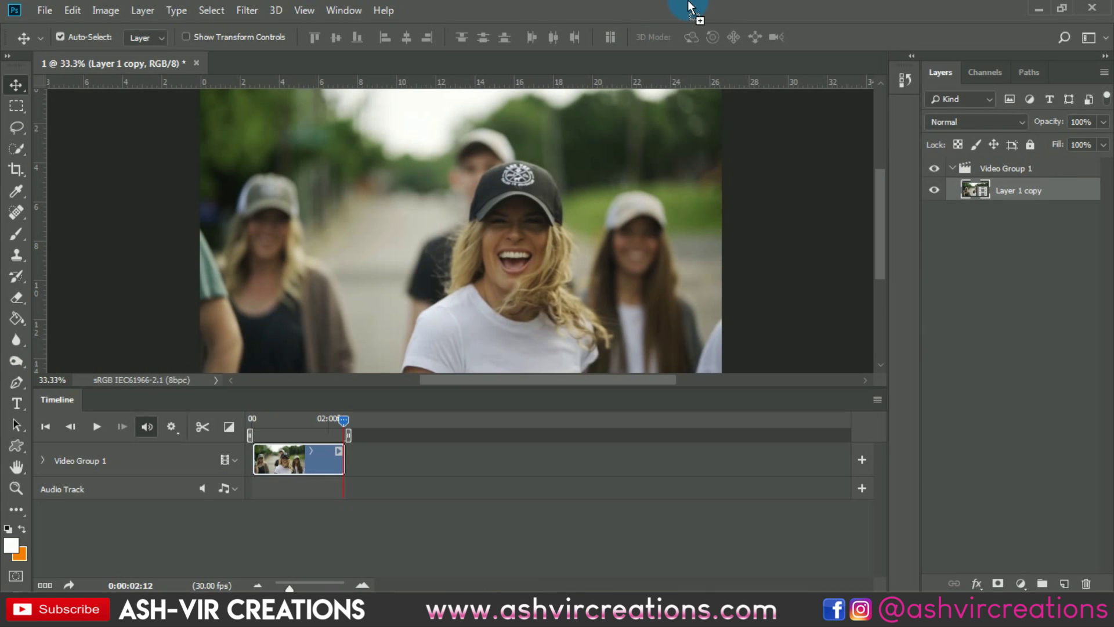
left_click_drag(689, 6, 690, 7)
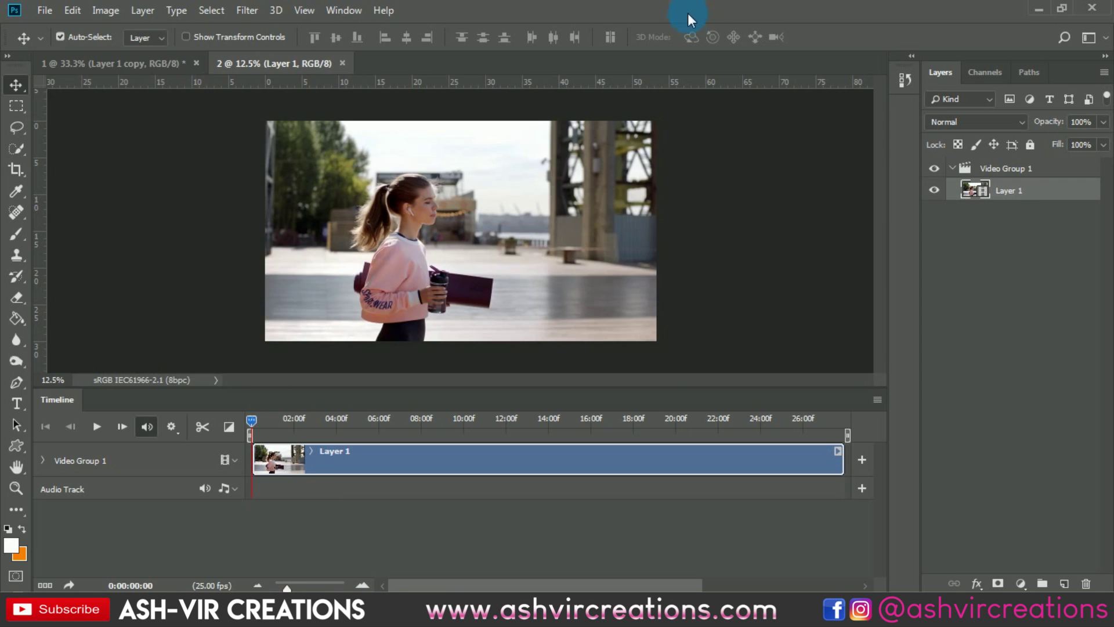
- Copy the clip from document 2 and paste it after the trimmed clip in document 1's video group
left_click(173, 63)
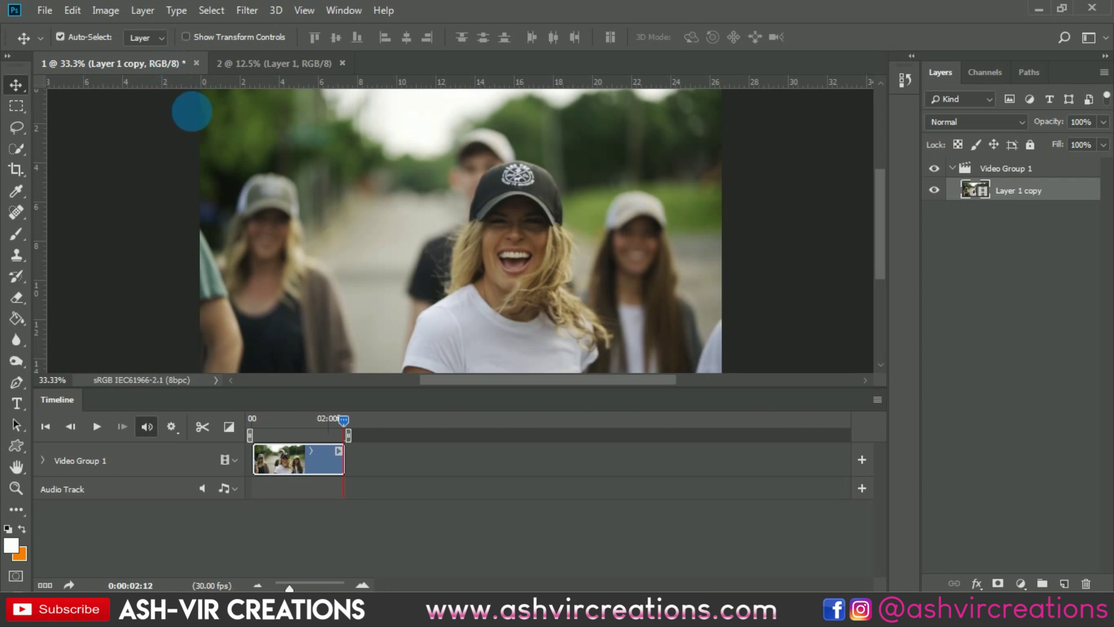
left_click(263, 66)
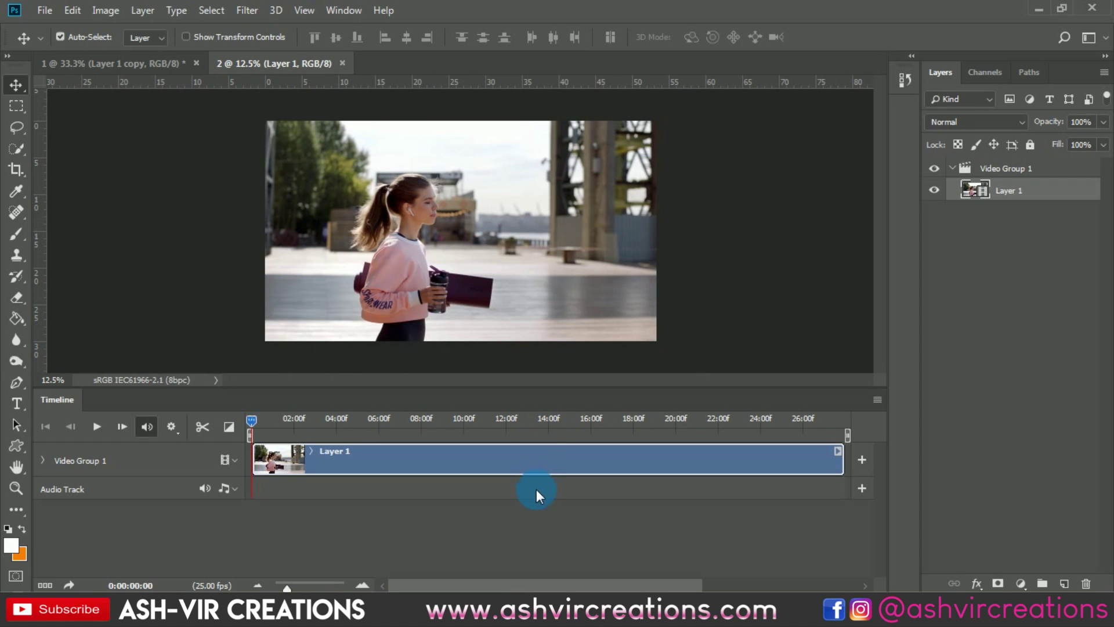
left_click(463, 506)
left_click(495, 459)
key("ctrl")
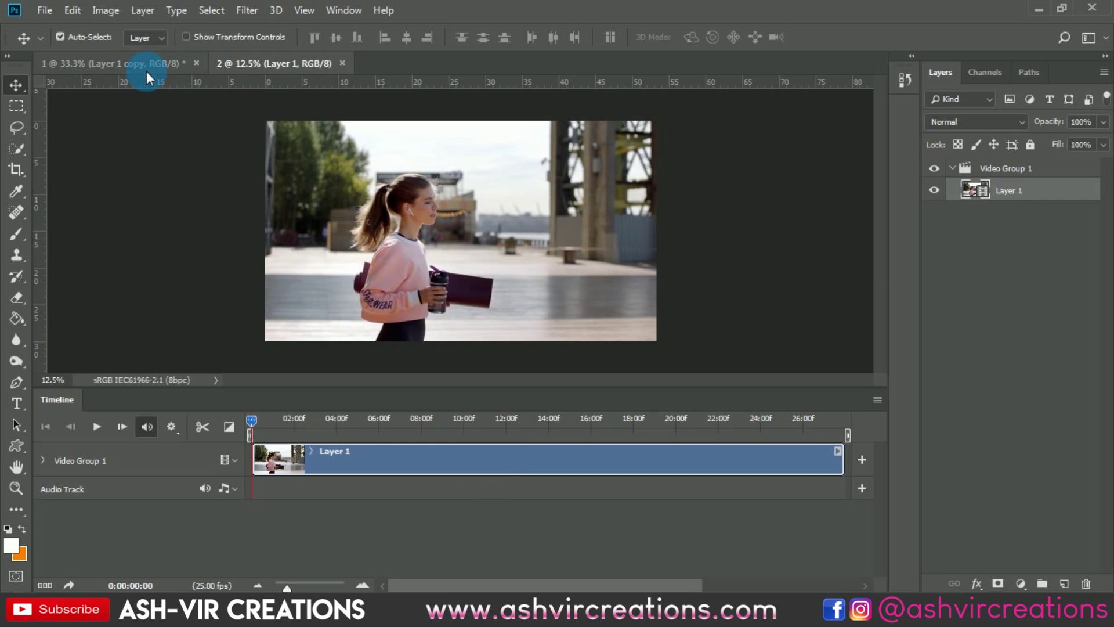
left_click(147, 67)
left_click(334, 457)
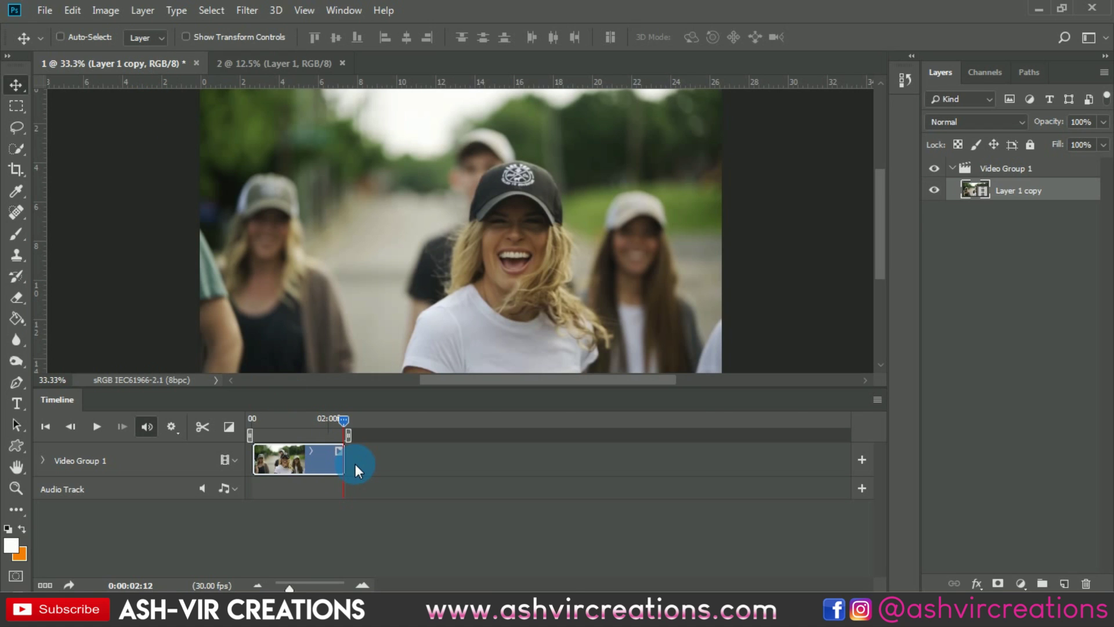
key("ctrl+v")
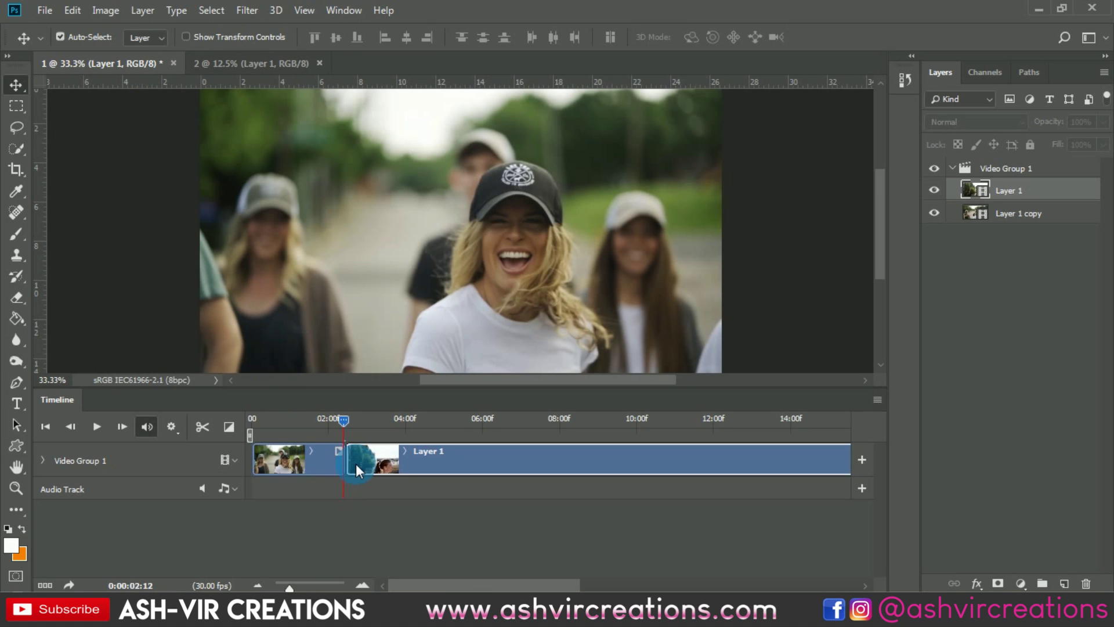
- Convert the pasted clip to a smart object and scale it to about 52% to fit the frame
key("space")
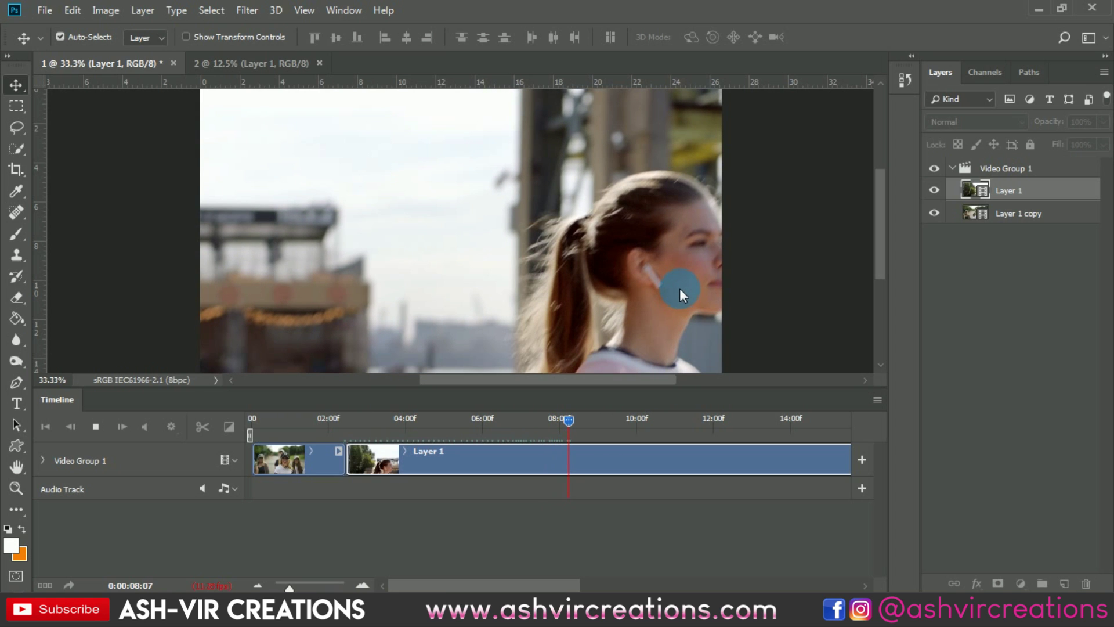
key("space")
key("ctrl+minus")
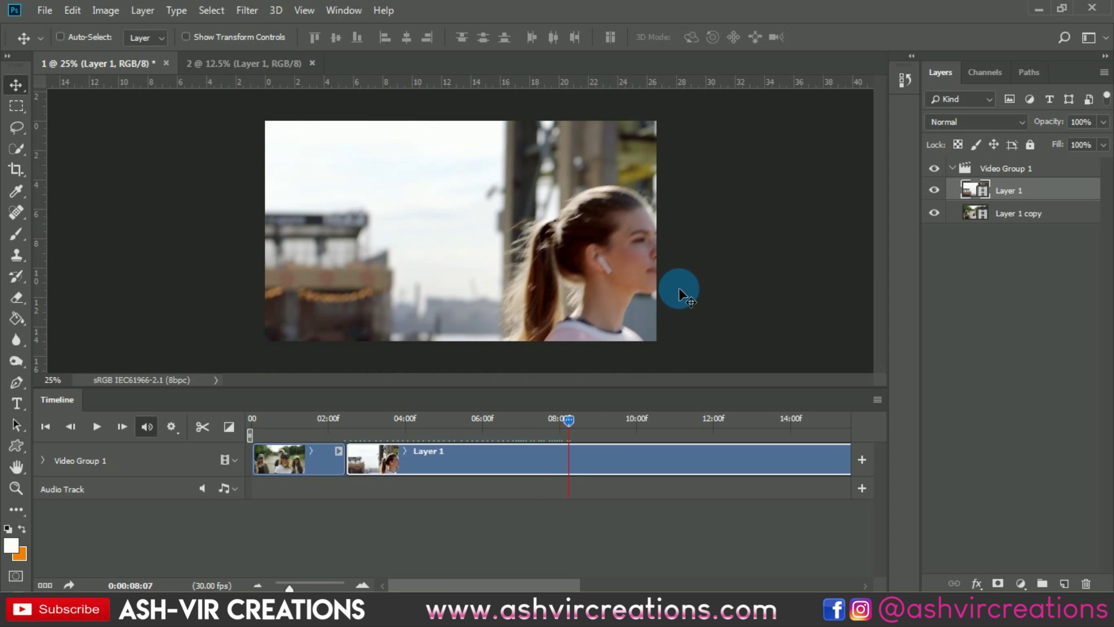
key("ctrl+t")
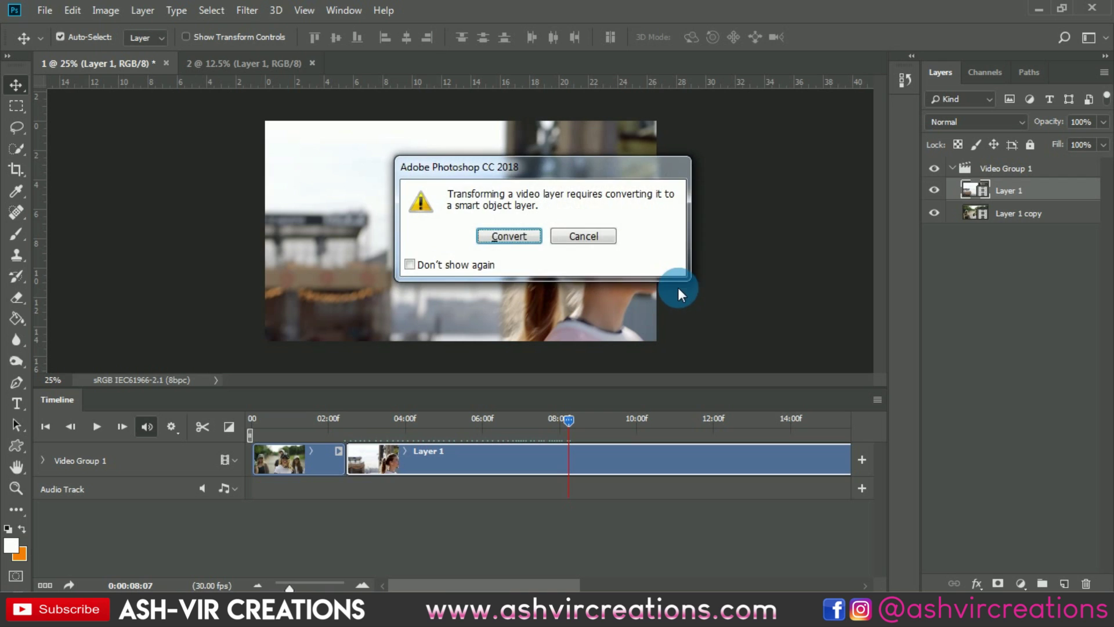
left_click(495, 235)
scroll(495, 236, "down", 5)
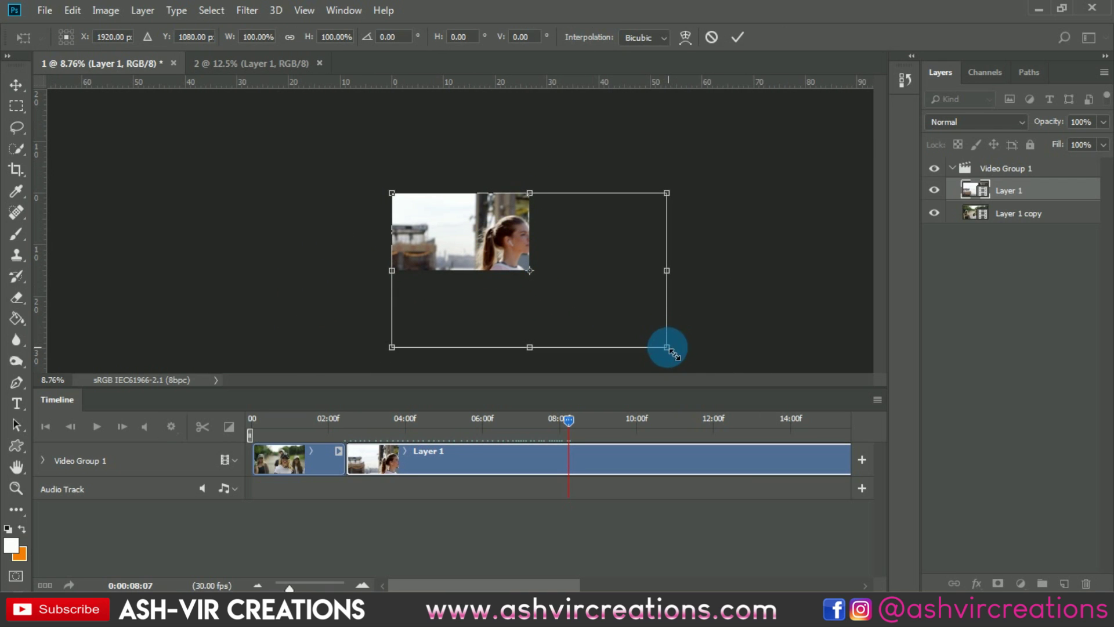
left_click_drag(667, 348, 541, 279)
scroll(525, 264, "up", 3)
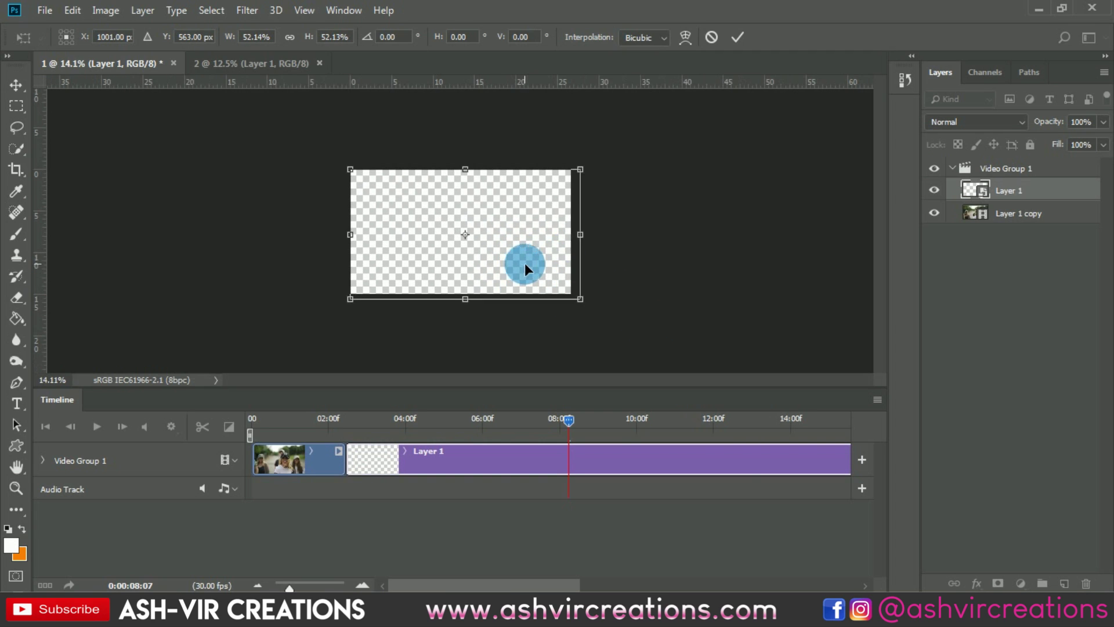
left_click(737, 37)
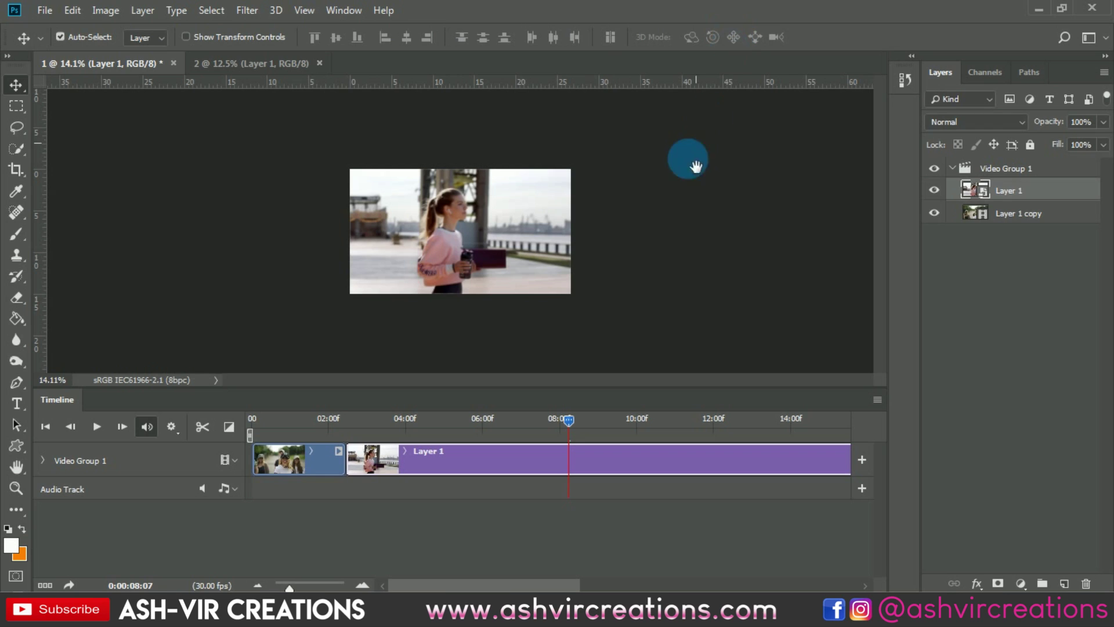
- Play the resized clip to check how it fills the frame, and deselect the layer
key("space")
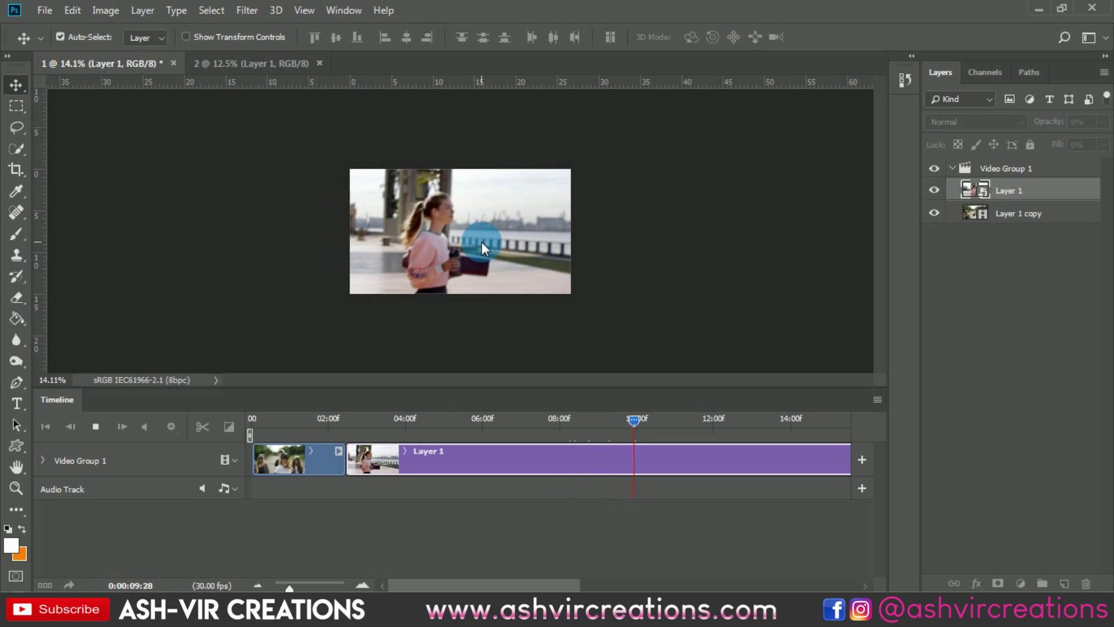
key("space")
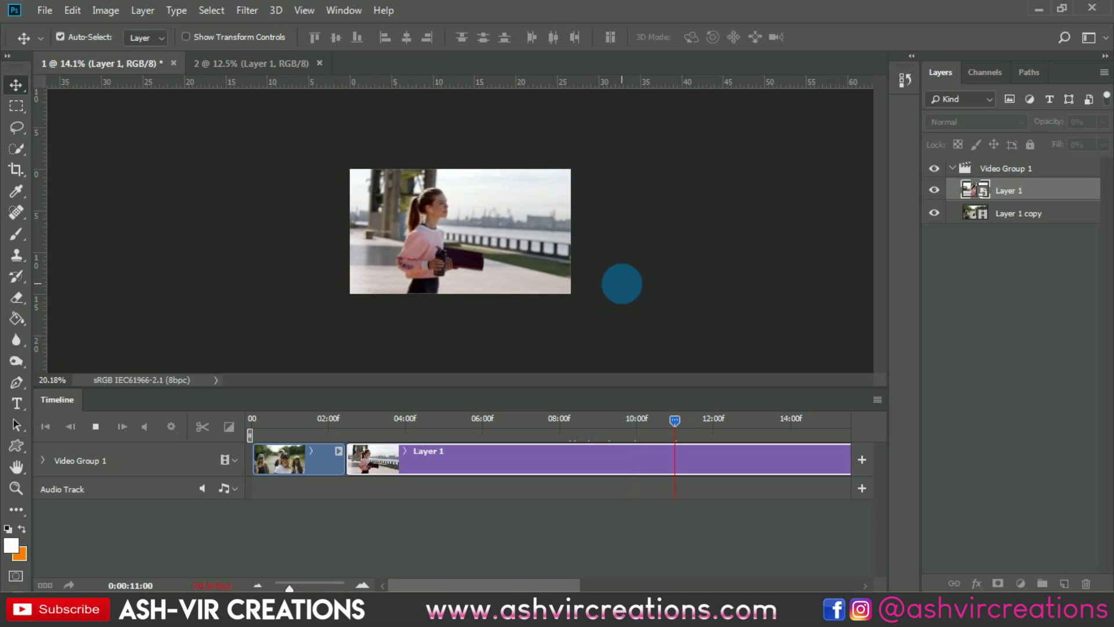
scroll(622, 282, "up", 2)
left_click(642, 254)
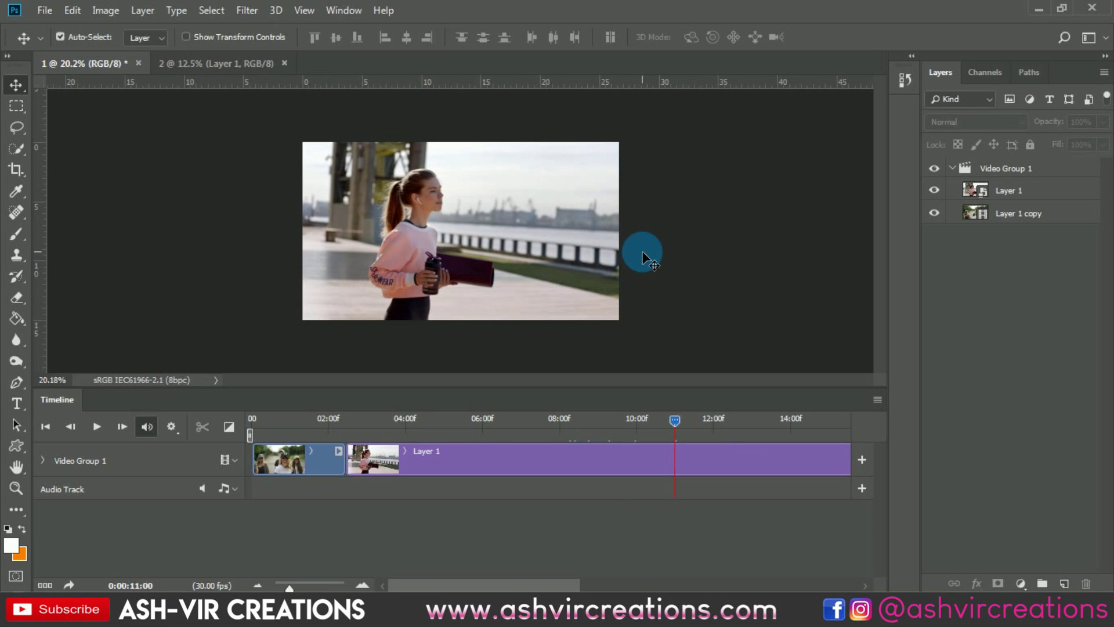
scroll(642, 253, "up", 2)
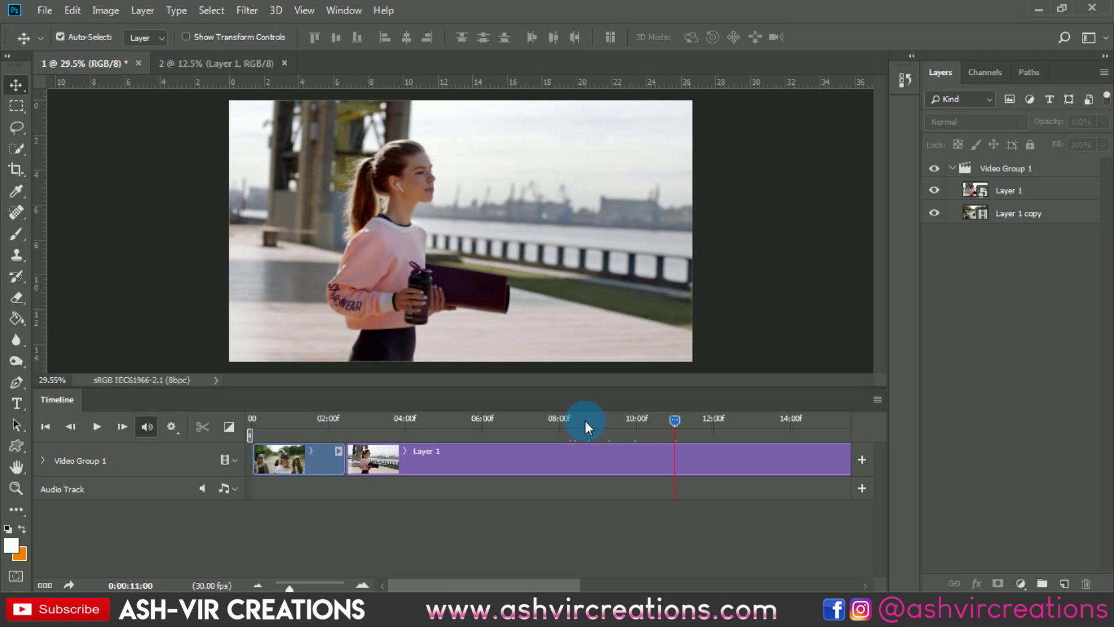
- Split the second clip at 0:00:05:21 in the timeline and delete the part after the cut
key("Left")
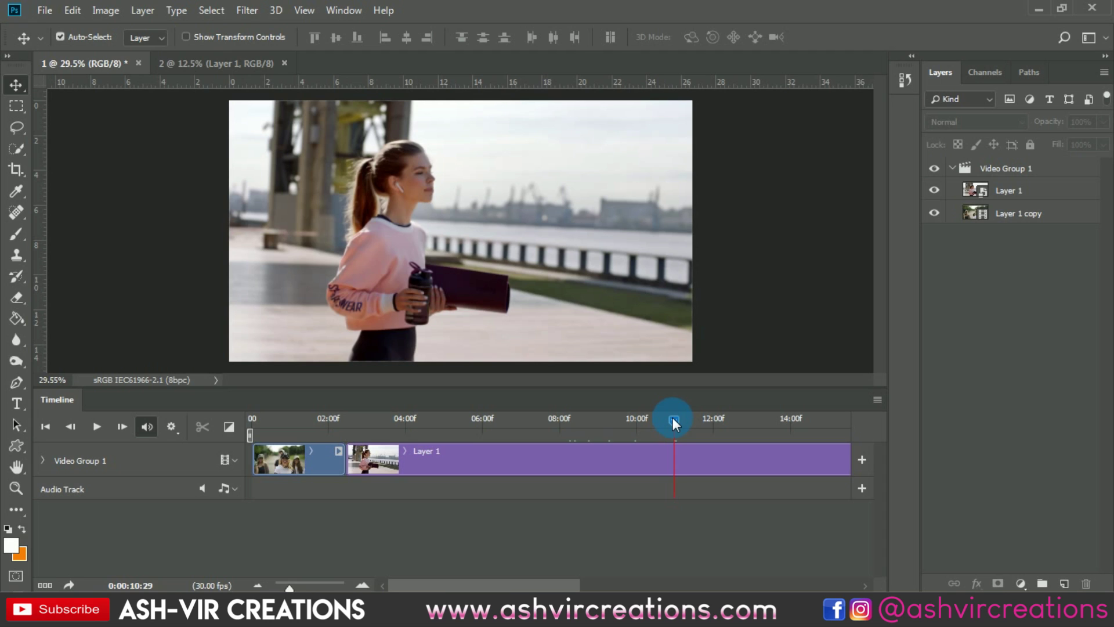
left_click(491, 459)
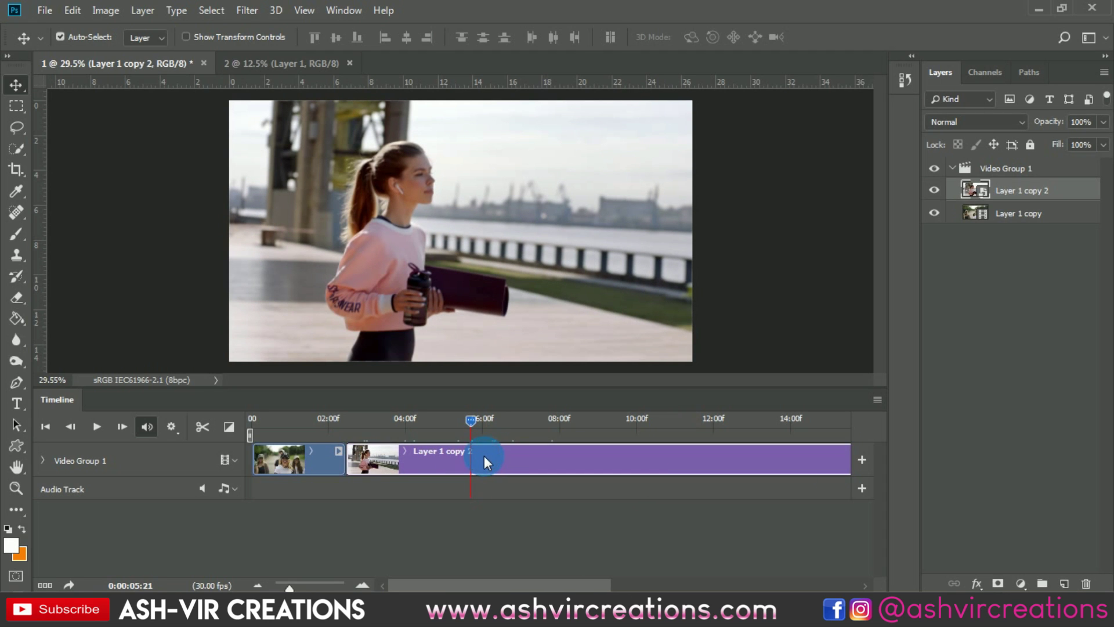
left_click(203, 427)
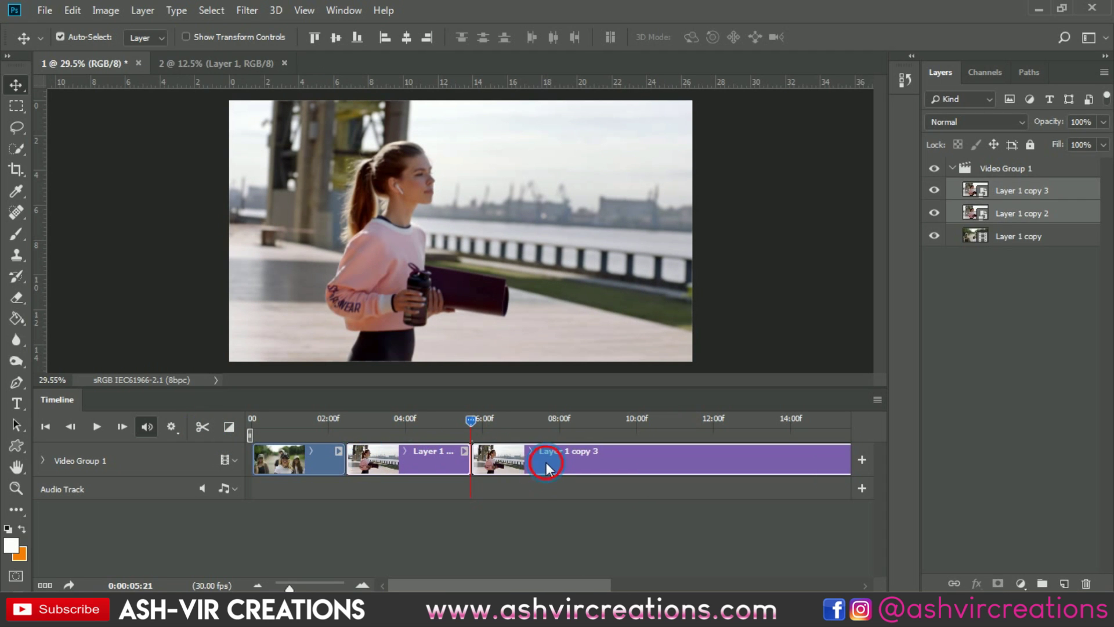
key("Delete")
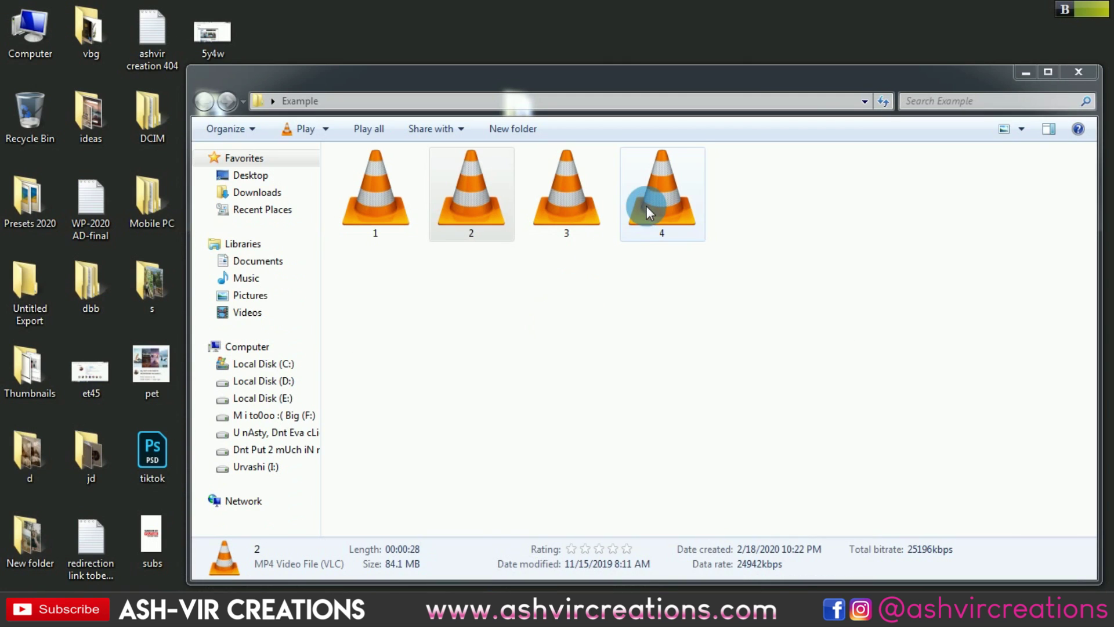
- Preview video 4 from the Example folder and open it as a separate Photoshop document
double_click(647, 205)
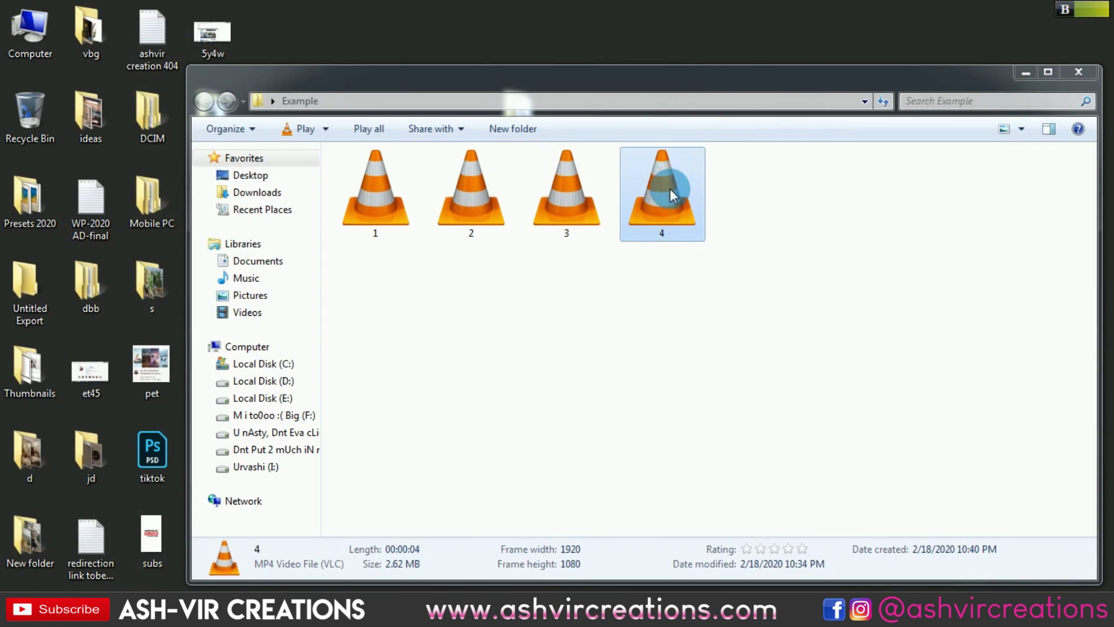
left_click_drag(662, 192, 502, 494)
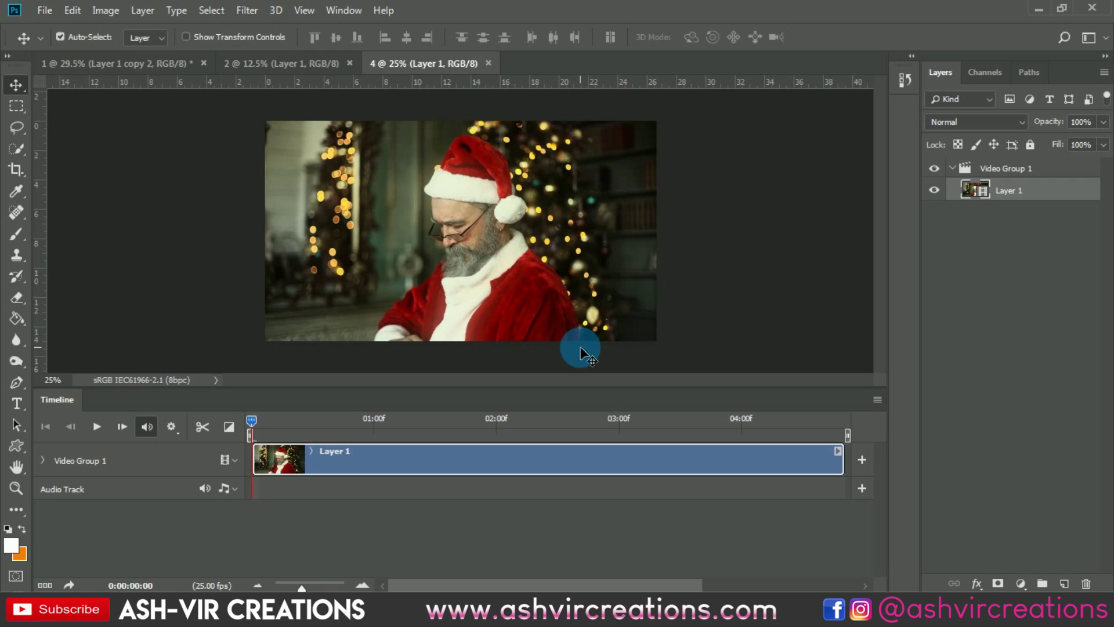
left_click(548, 514)
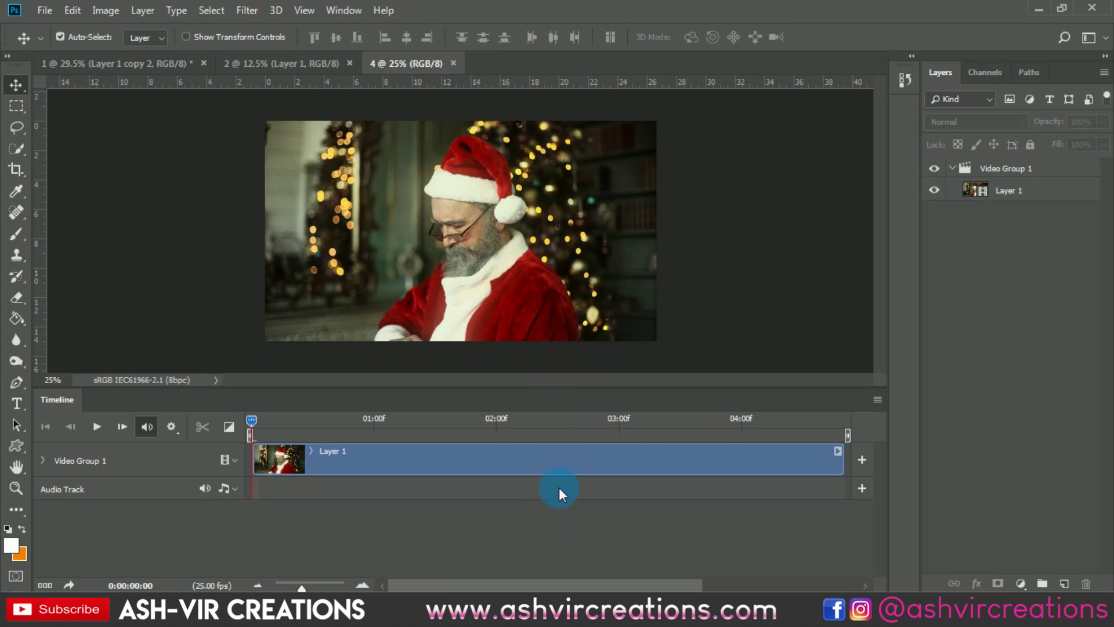
- Copy the clip from document 4 and paste it after the trimmed second clip in document 1's video group
left_click(419, 458)
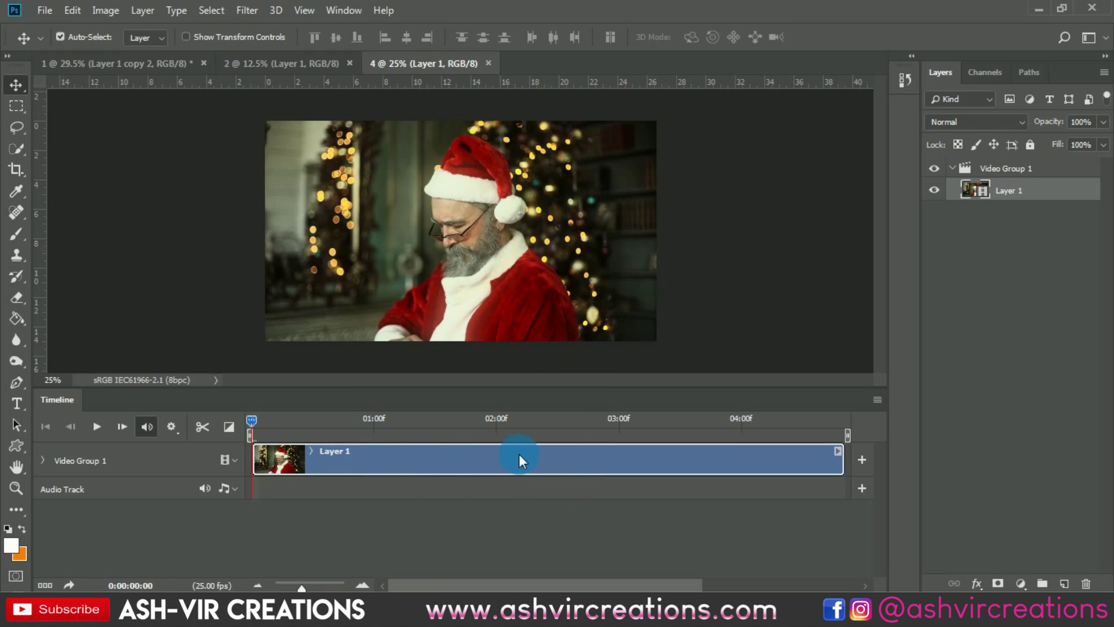
key("ctrl")
key("ctrl")
left_click(178, 71)
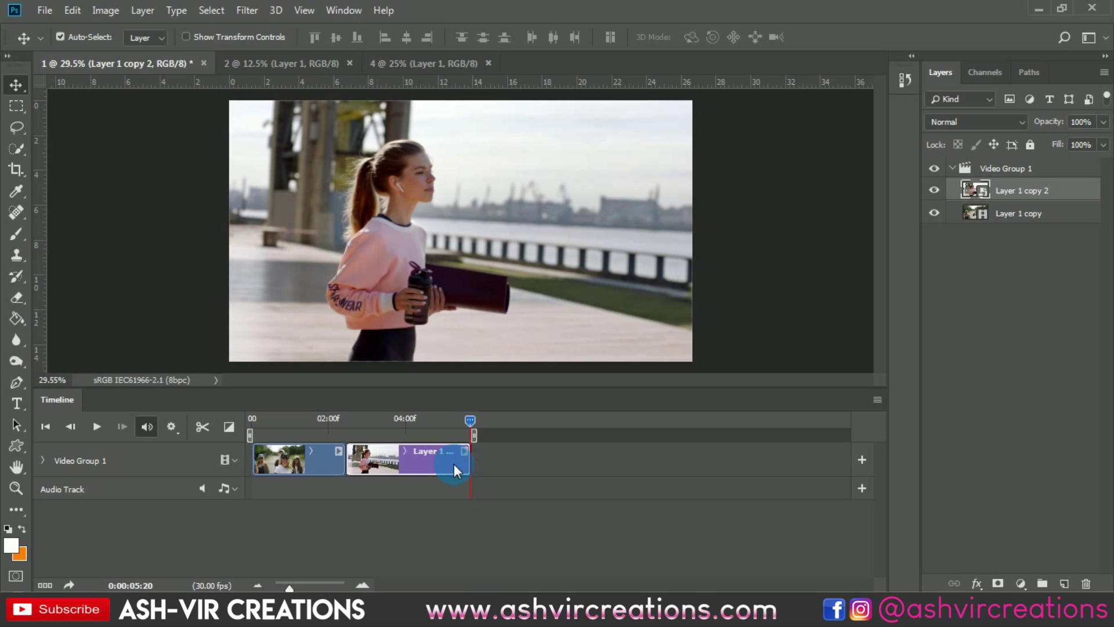
key("ctrl")
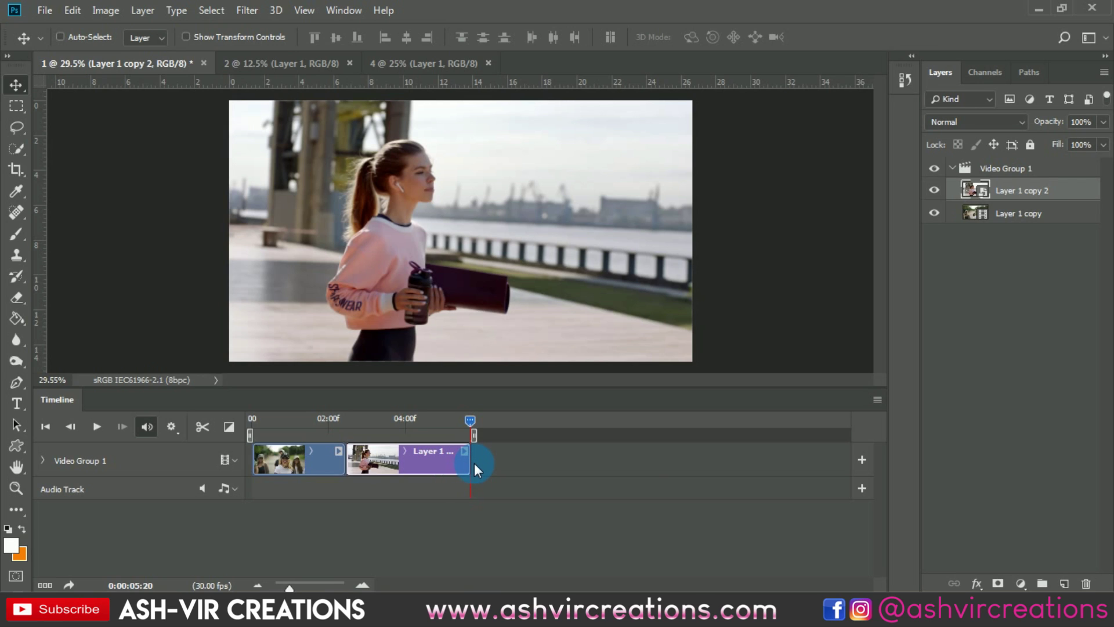
key("ctrl+v")
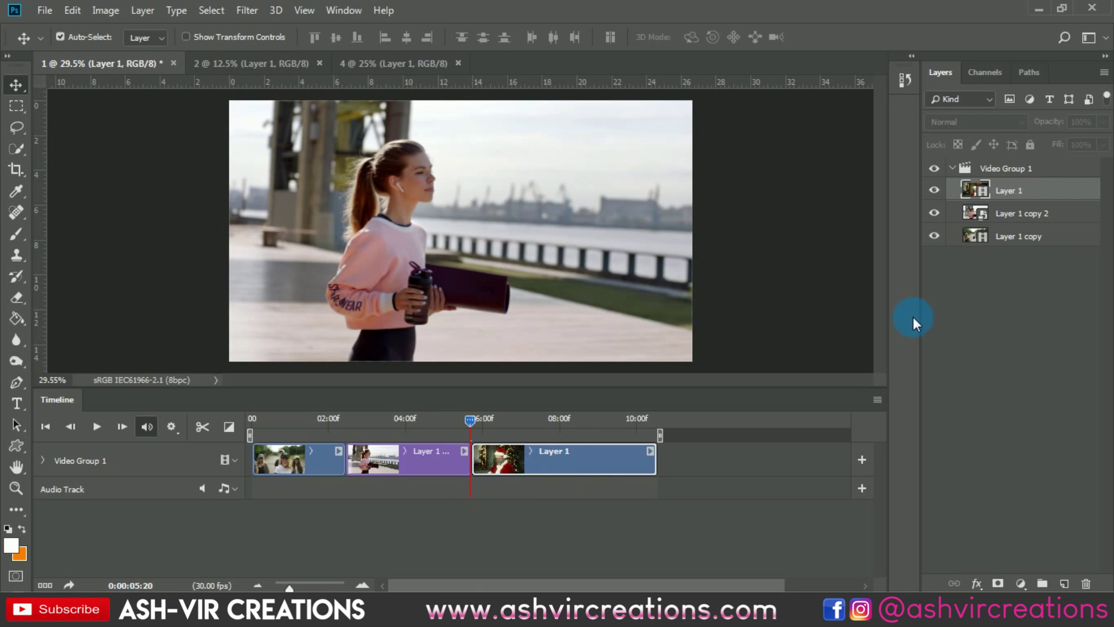
- Play and scrub through the pasted third clip to check how it fills the frame
left_click_drag(1003, 190, 962, 259)
key("space")
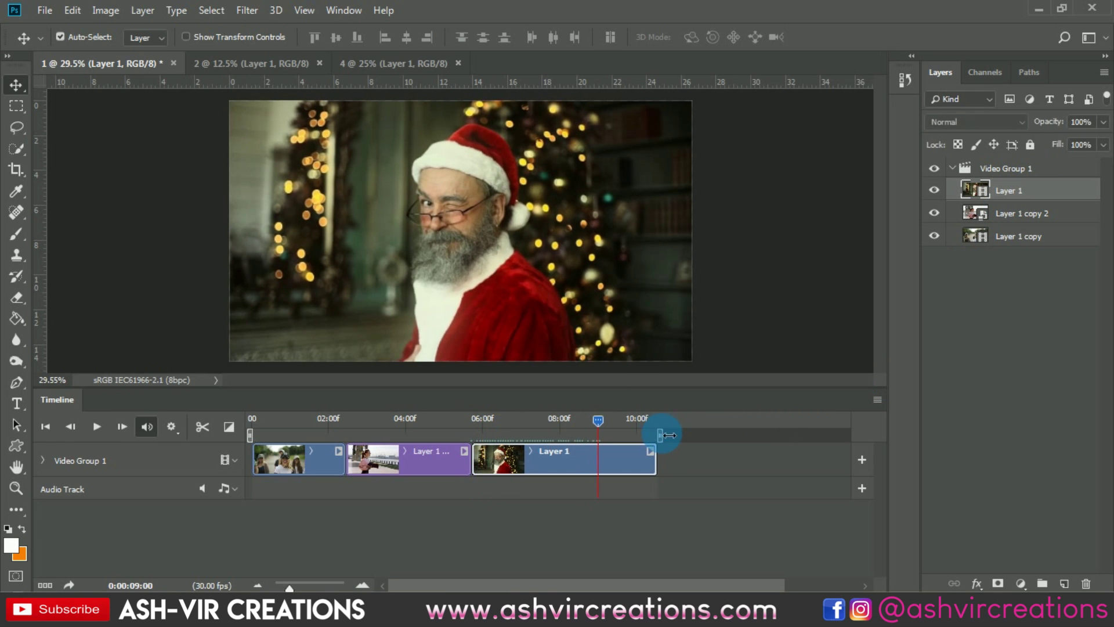
key("space")
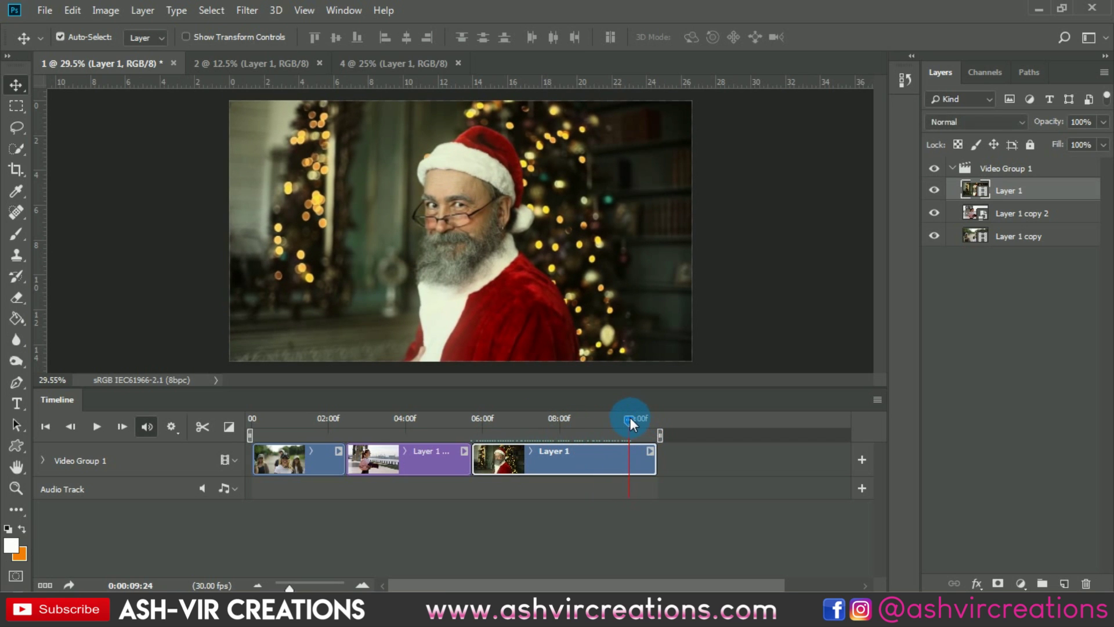
left_click_drag(629, 418, 574, 424)
left_click(536, 423)
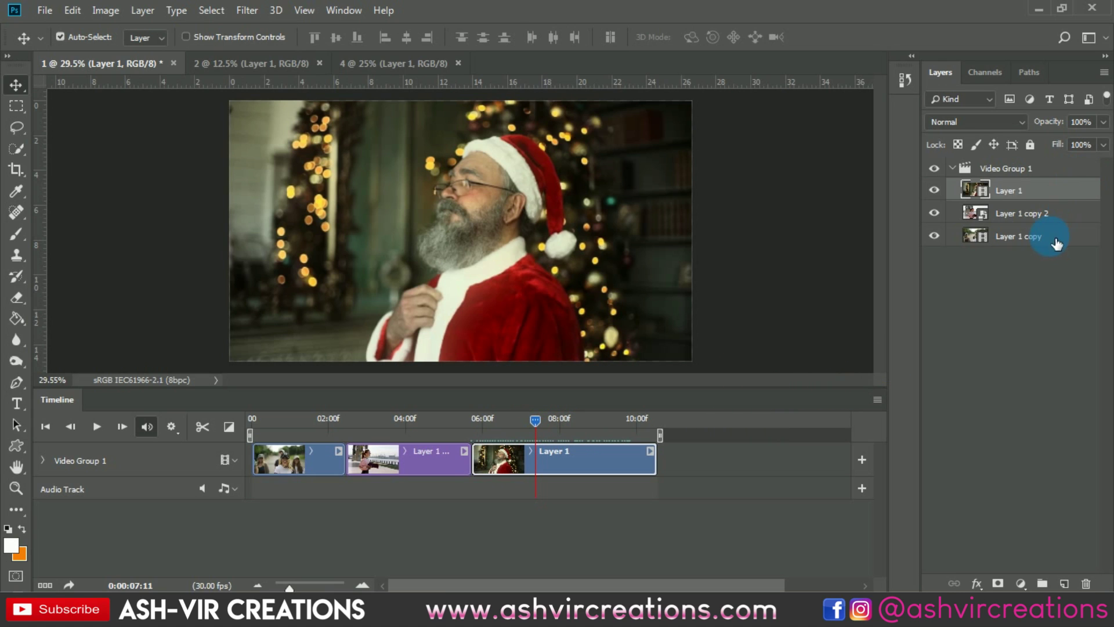
- Select the video group and each clip layer in turn to match them to the timeline, and play the first clip
left_click(1045, 177)
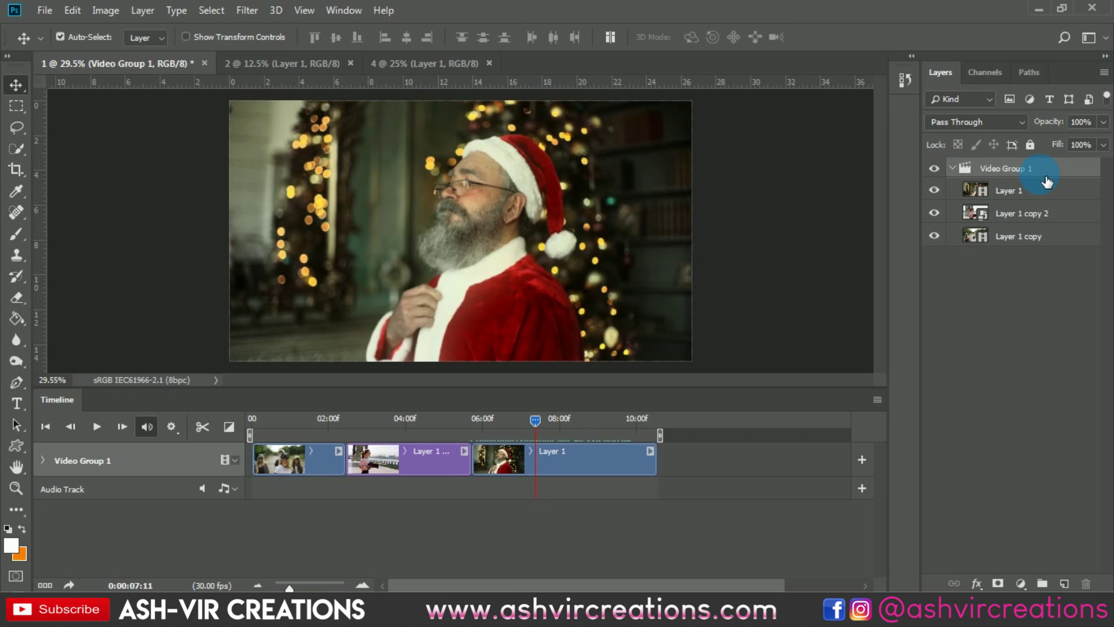
left_click(1037, 194)
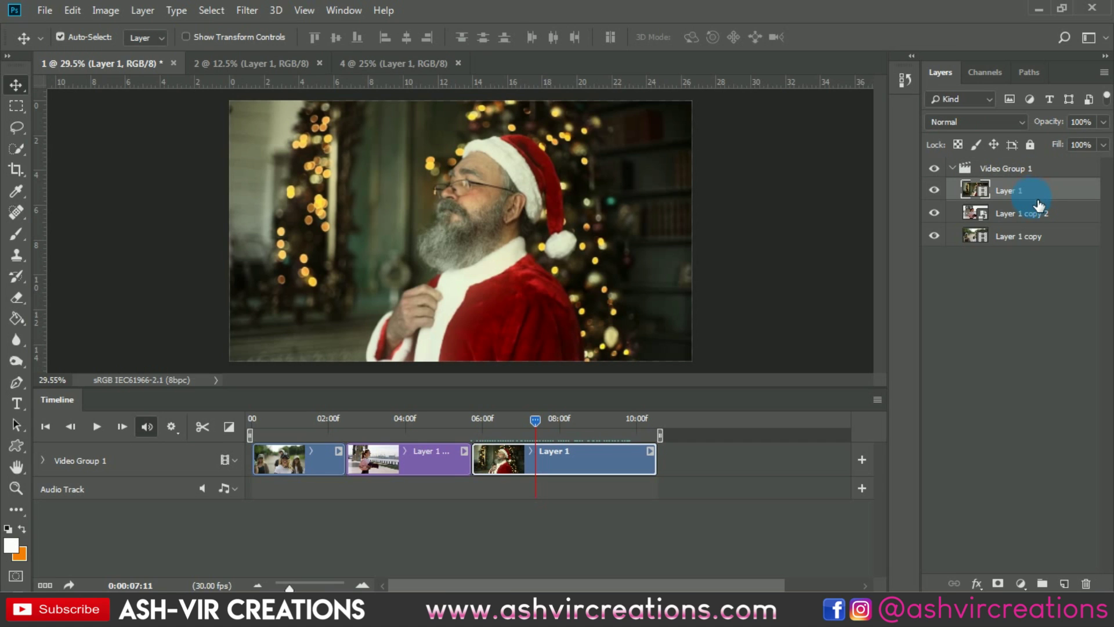
left_click(1036, 215)
left_click(1027, 239)
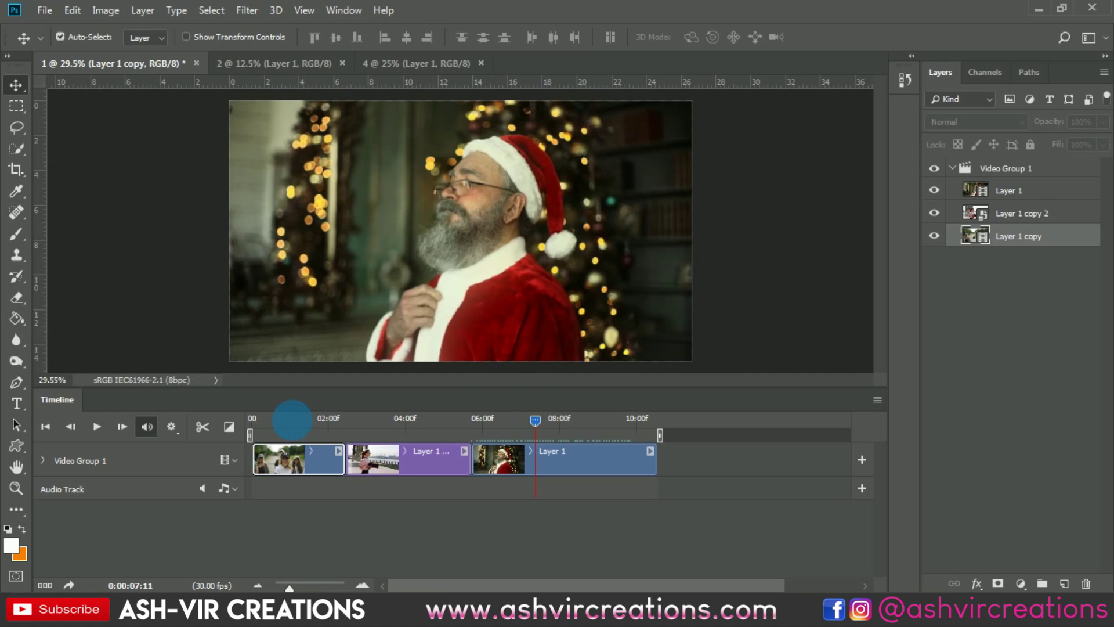
left_click(294, 421)
key("space")
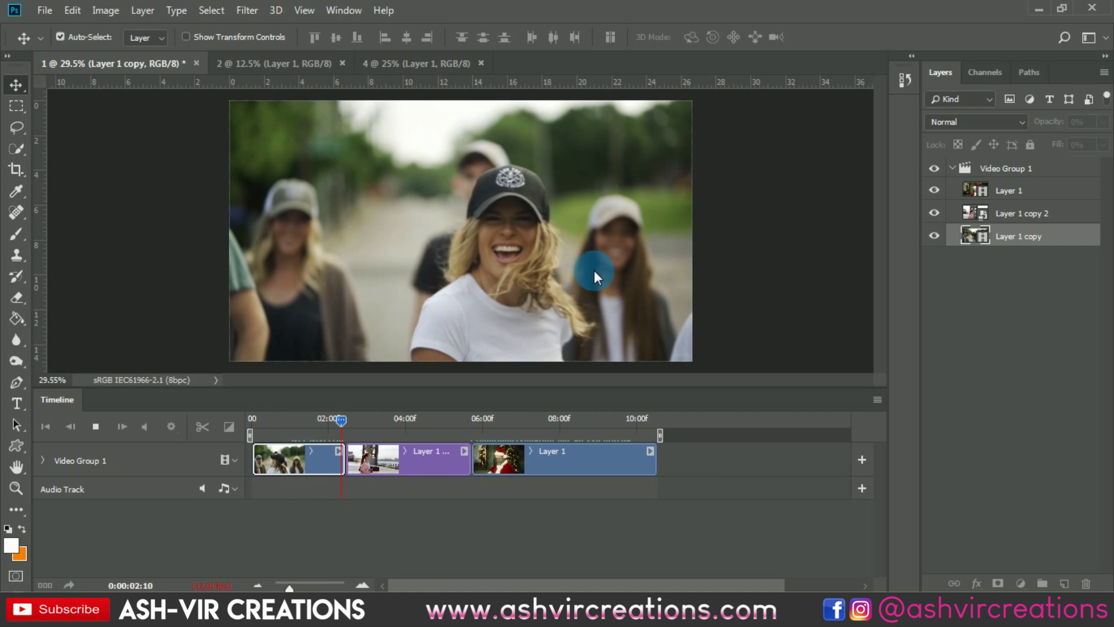
left_click(339, 422)
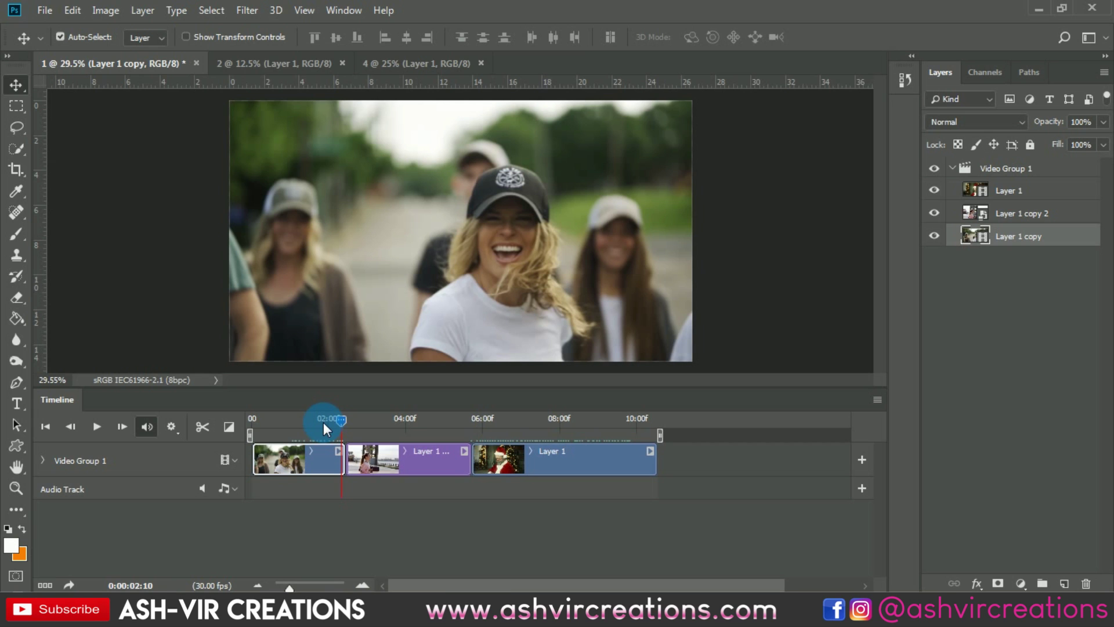
- Add a Color Lookup adjustment clipped to the first clip's layer, using the 3DLUT file FP-Aqua Green AVC 2020.CUBE
left_click_drag(338, 417, 327, 417)
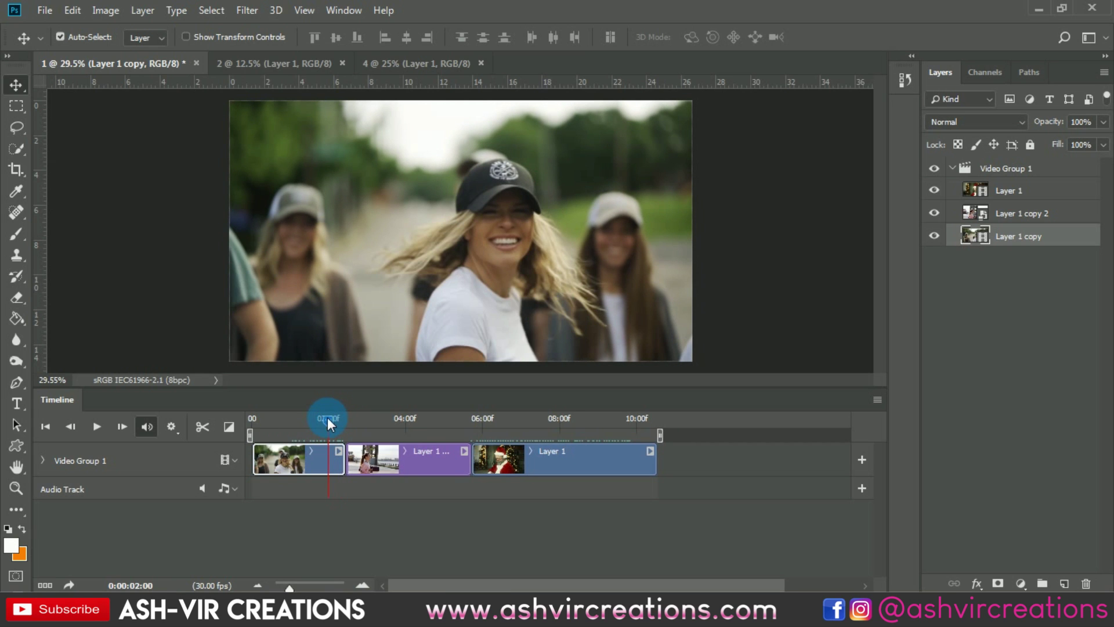
left_click_drag(1048, 244, 1027, 544)
left_click(1023, 583)
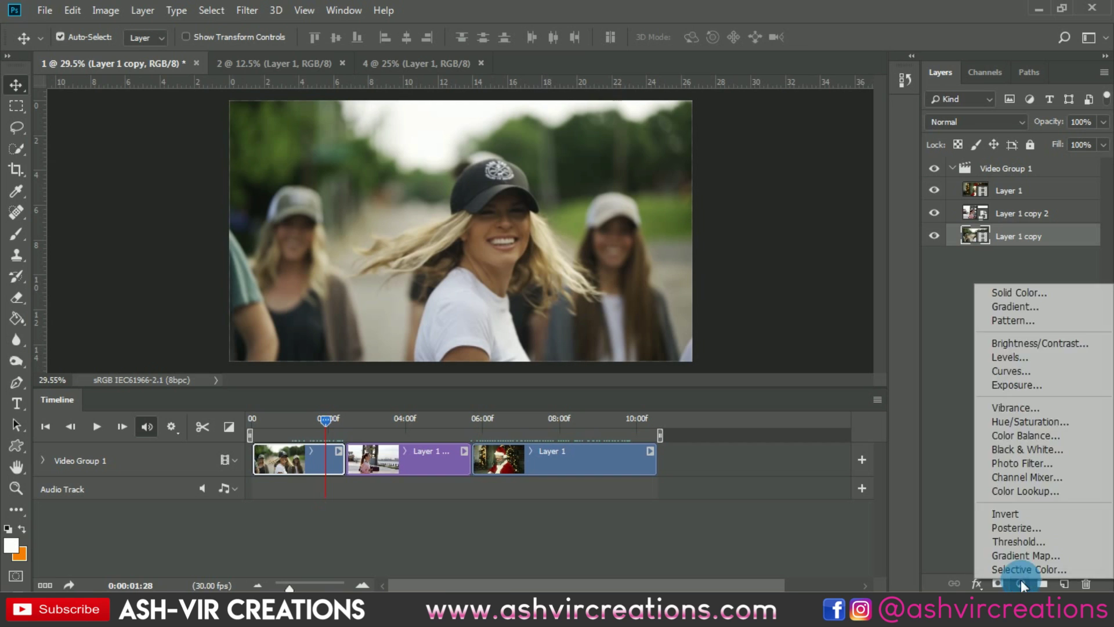
left_click(1025, 490)
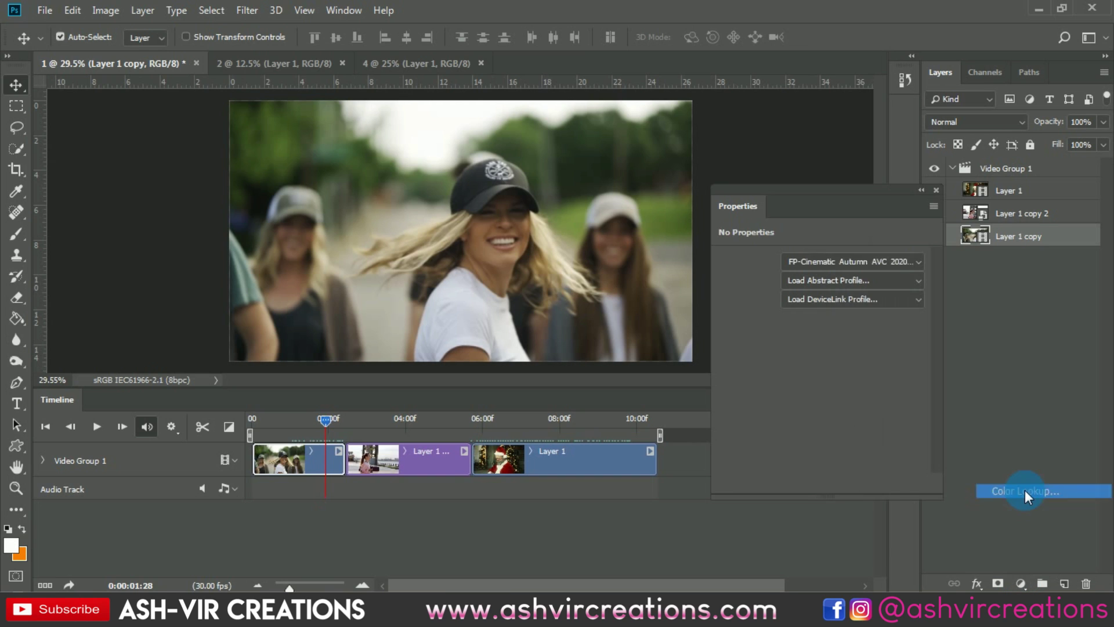
left_click(827, 263)
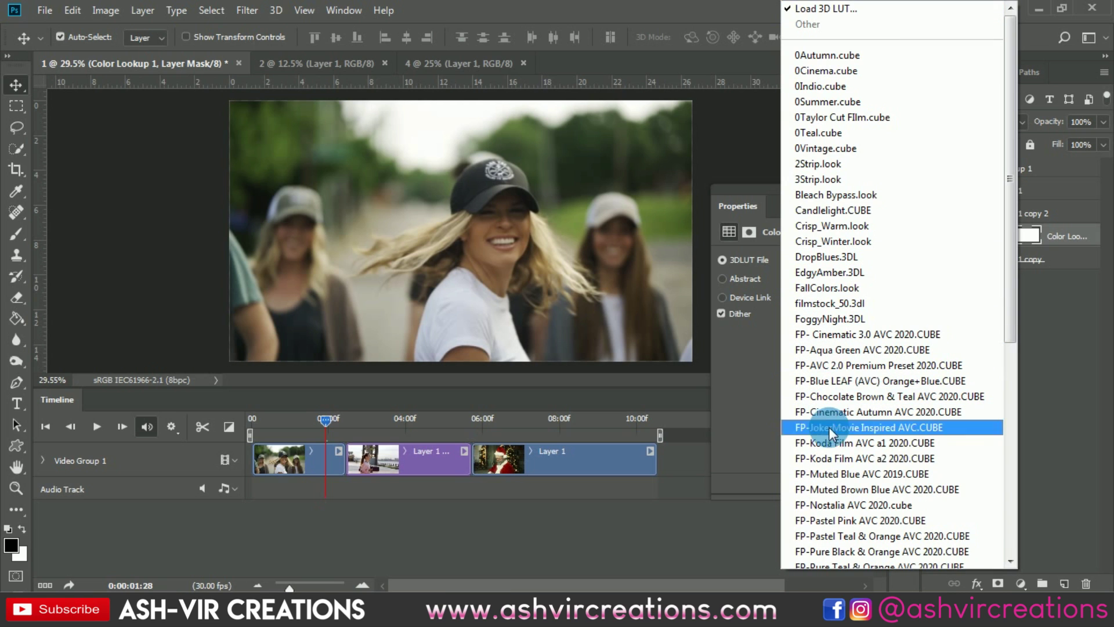
scroll(838, 476, "down", 1)
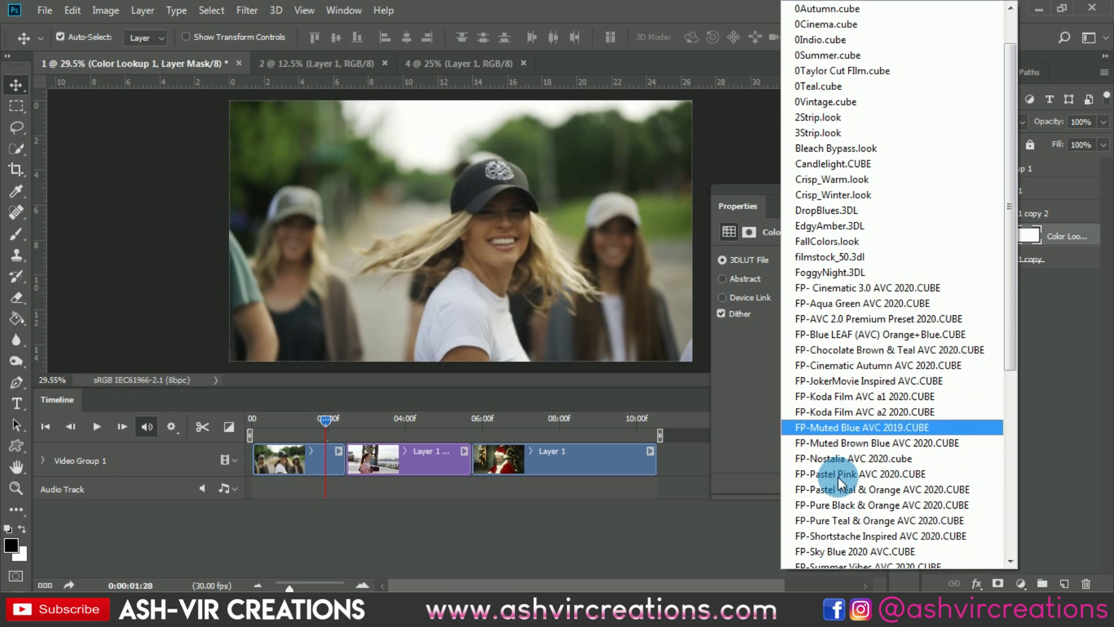
scroll(839, 475, "down", 2)
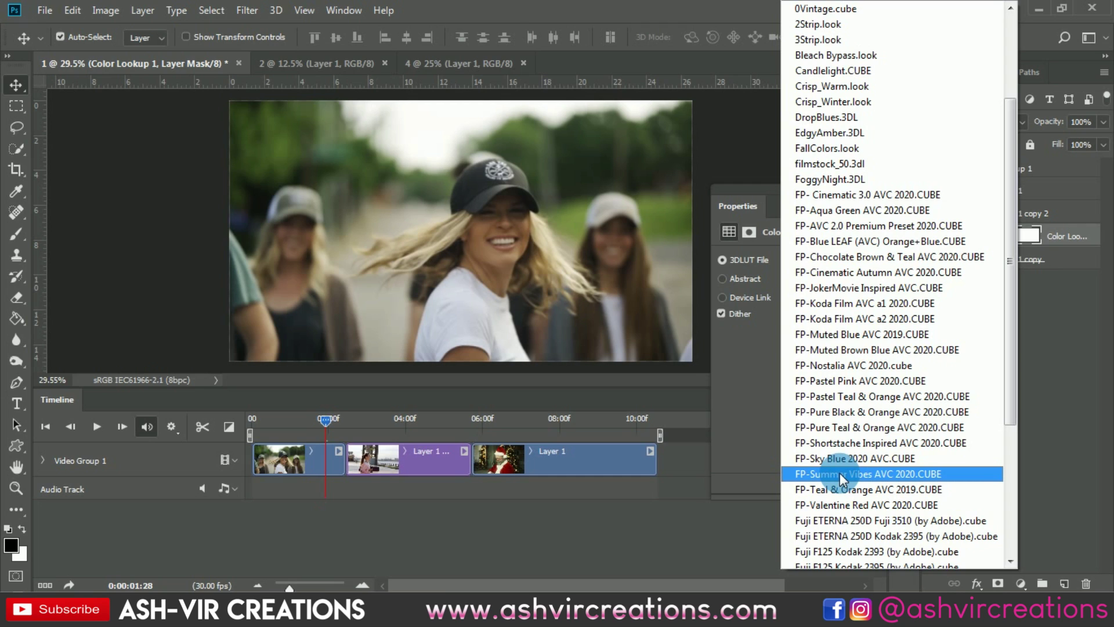
left_click(828, 212)
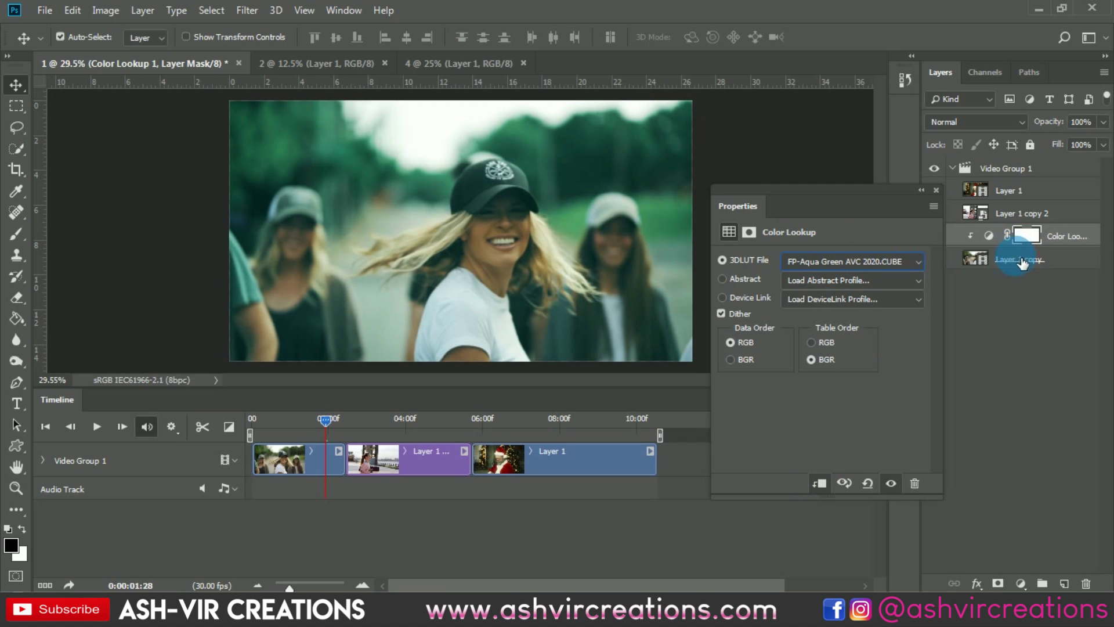
left_click(934, 191)
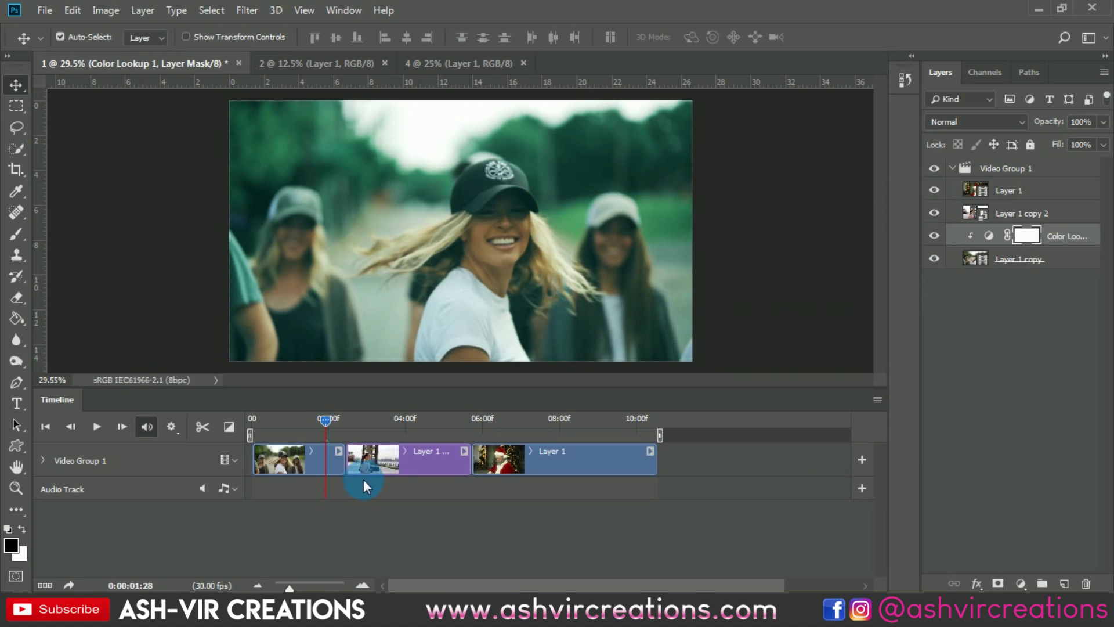
- Compare the first clip with and without its Color Lookup adjustment at different frames by toggling the adjustment's visibility
left_click(294, 459)
left_click(1029, 266)
left_click(471, 332)
left_click(990, 236)
left_click(944, 240)
left_click(934, 236)
left_click(934, 236)
left_click(933, 236)
left_click(378, 392)
mouse_move(323, 423)
left_mouse_down()
mouse_move(279, 423)
mouse_move(307, 423)
left_mouse_up()
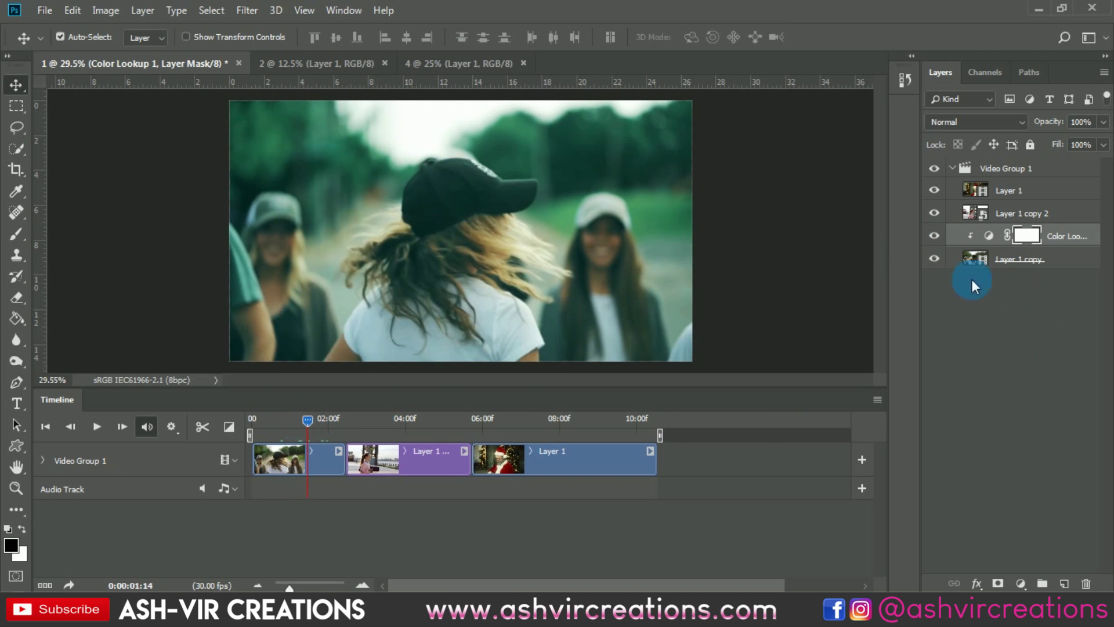
left_click(934, 236)
left_click(933, 236)
- Add a Color Lookup adjustment clipped to the second clip's layer, with the playhead at 0:00:03:15
left_click(362, 474)
left_click_drag(315, 417, 392, 432)
left_click(420, 459)
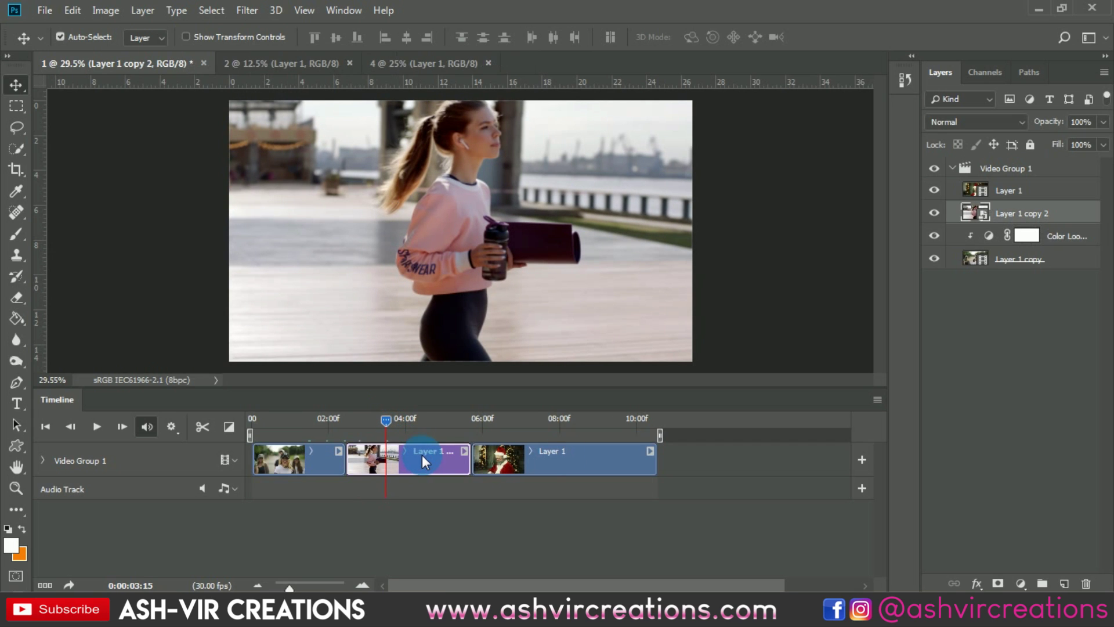
left_click(1028, 586)
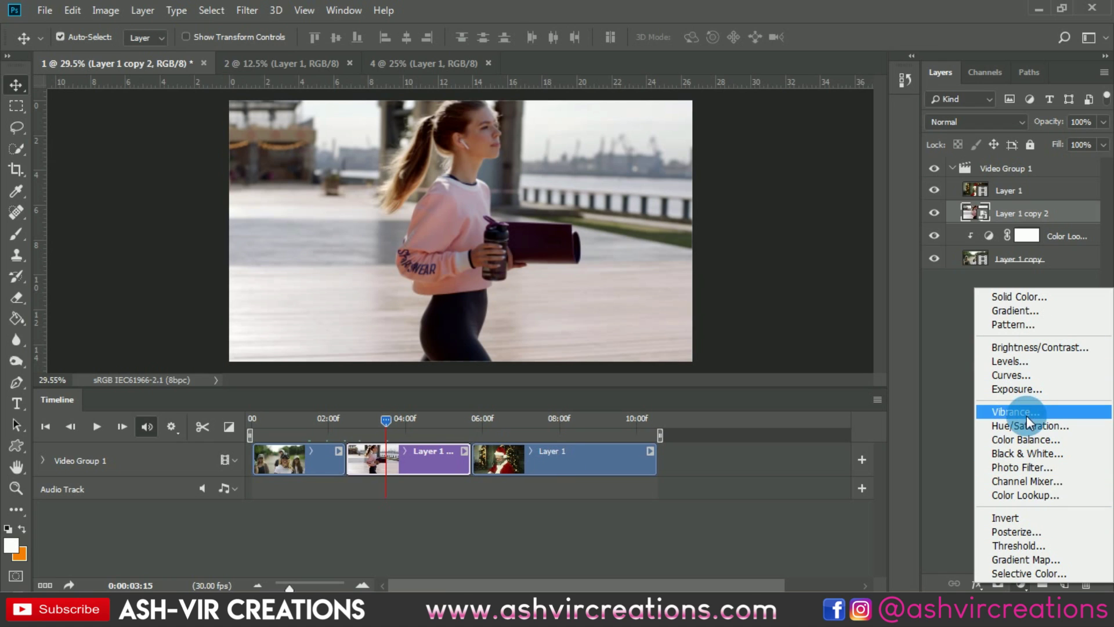
left_click(1021, 495)
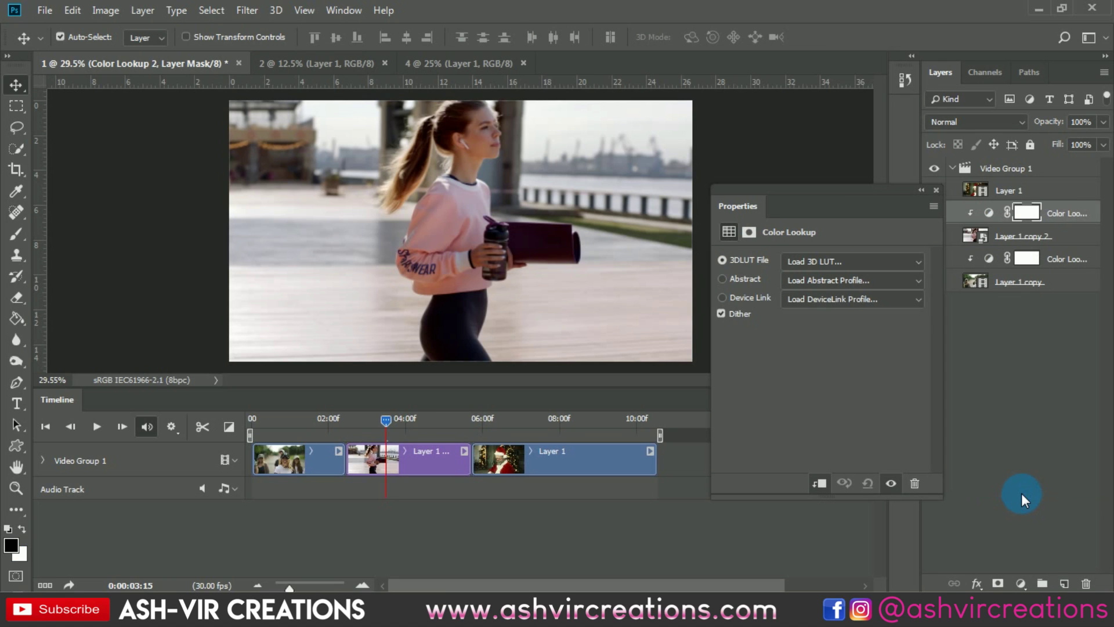
left_click(820, 483)
left_click(1027, 257)
- Try FP-AVC 2.0 Premium Preset 2020.CUBE as the second clip's 3DLUT file, and replace it with FP-Shortstache Inspired AVC 2020.CUBE
left_click(819, 258)
left_click(852, 365)
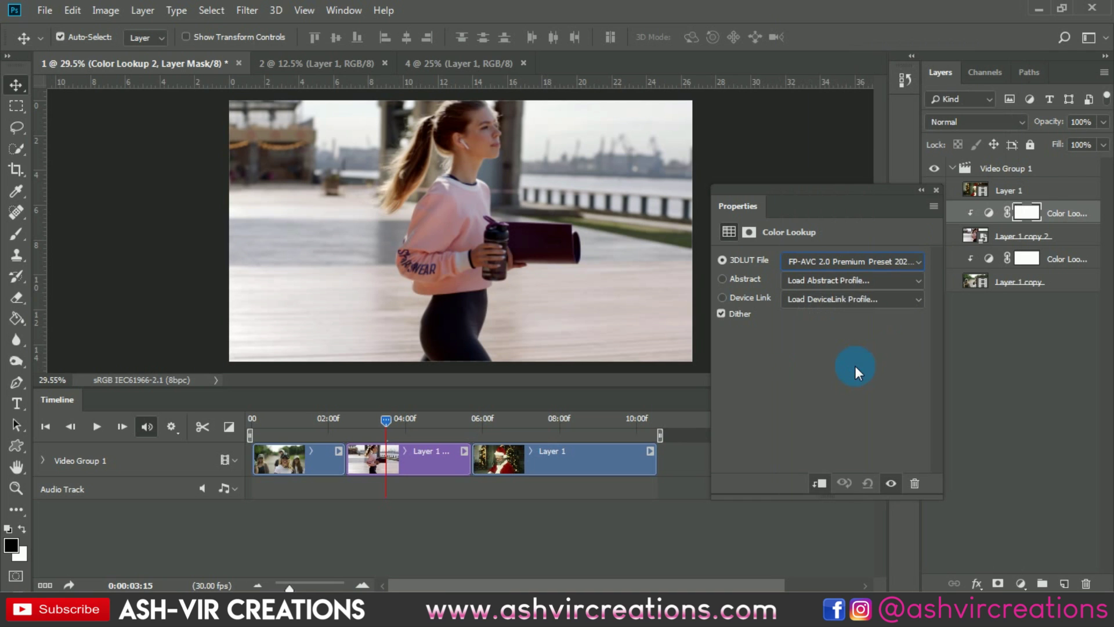
left_click(842, 264)
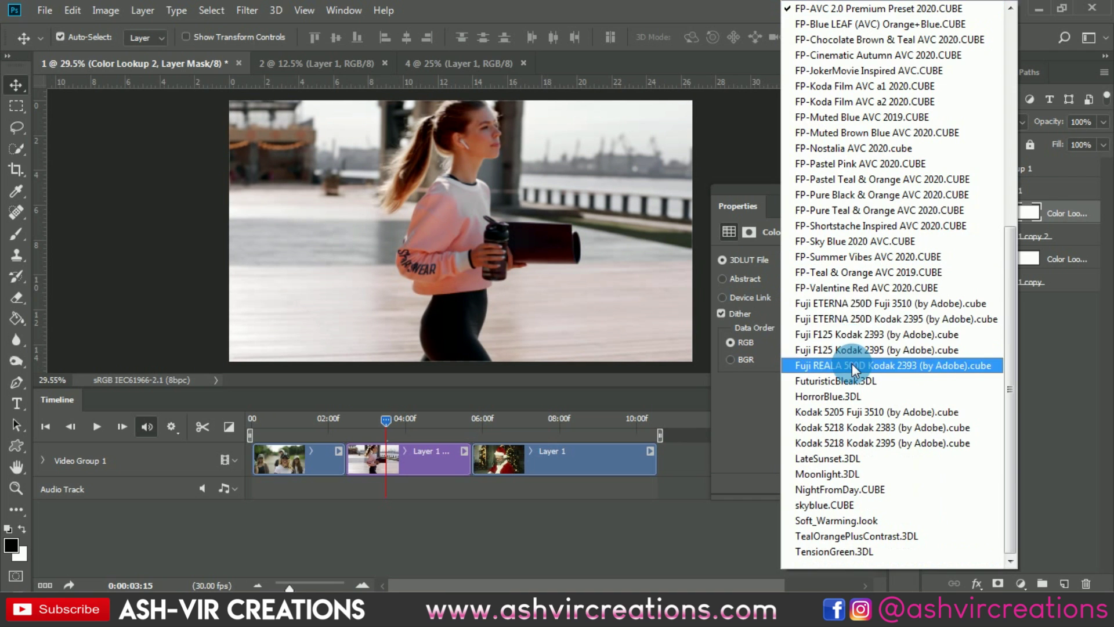
left_click(863, 229)
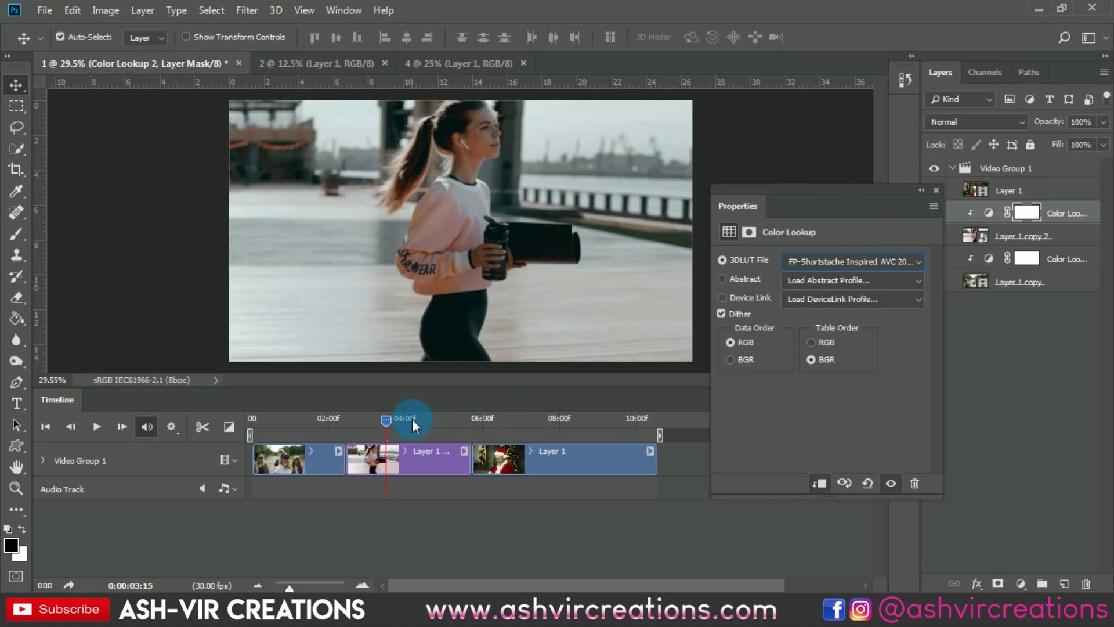
left_click(937, 186)
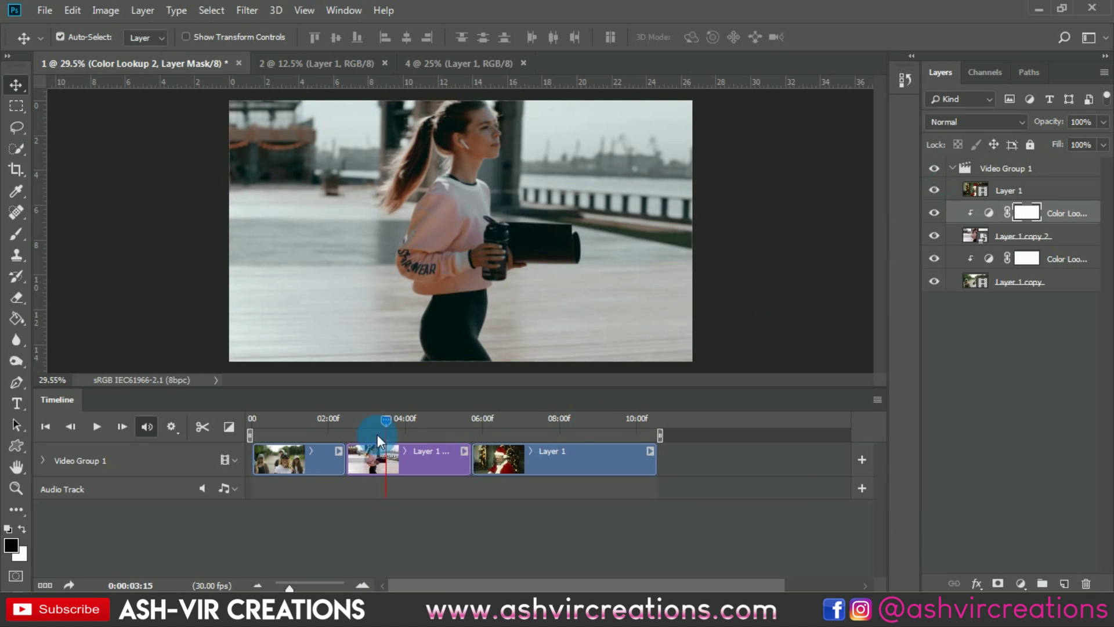
- Play through the second clip and compare it with and without its Color Lookup adjustment by toggling the adjustment's visibility at 0:00:04:23
key("space")
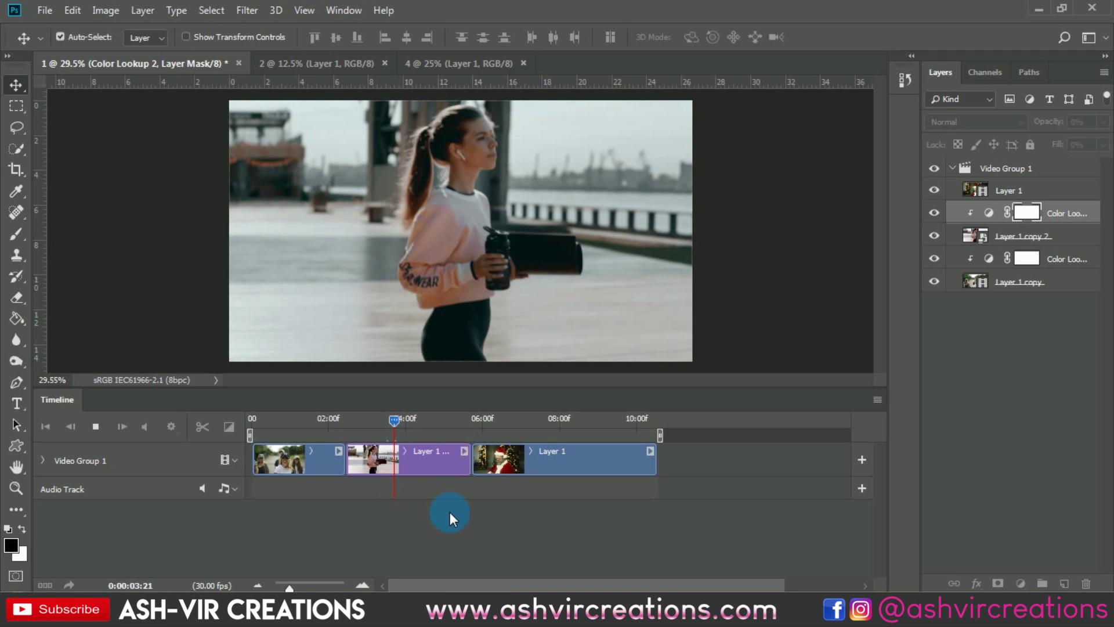
key("space")
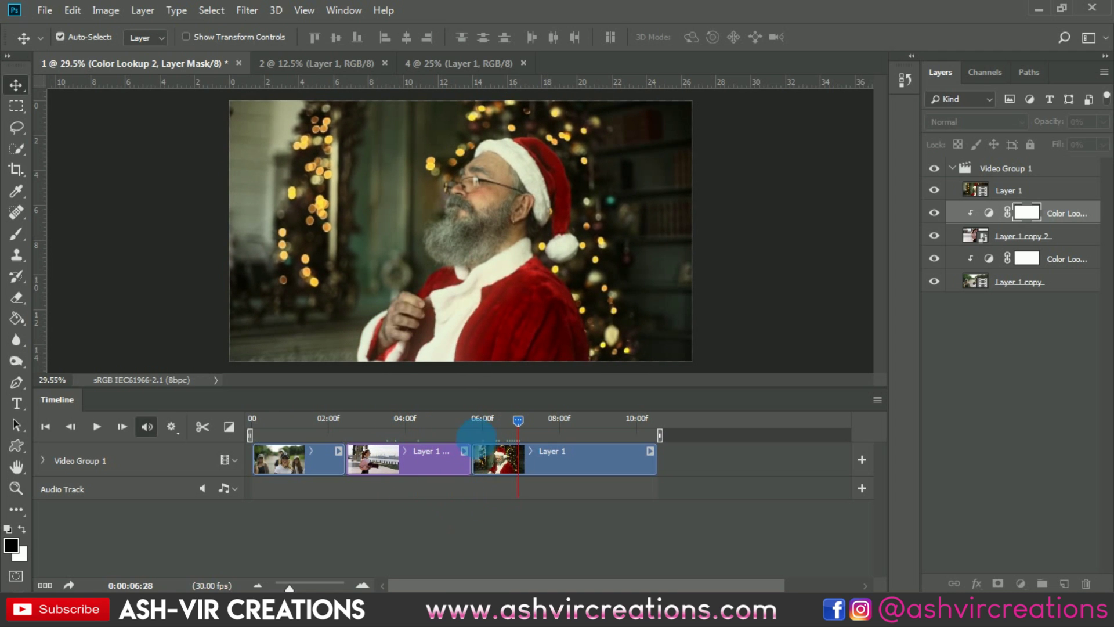
left_click(431, 417)
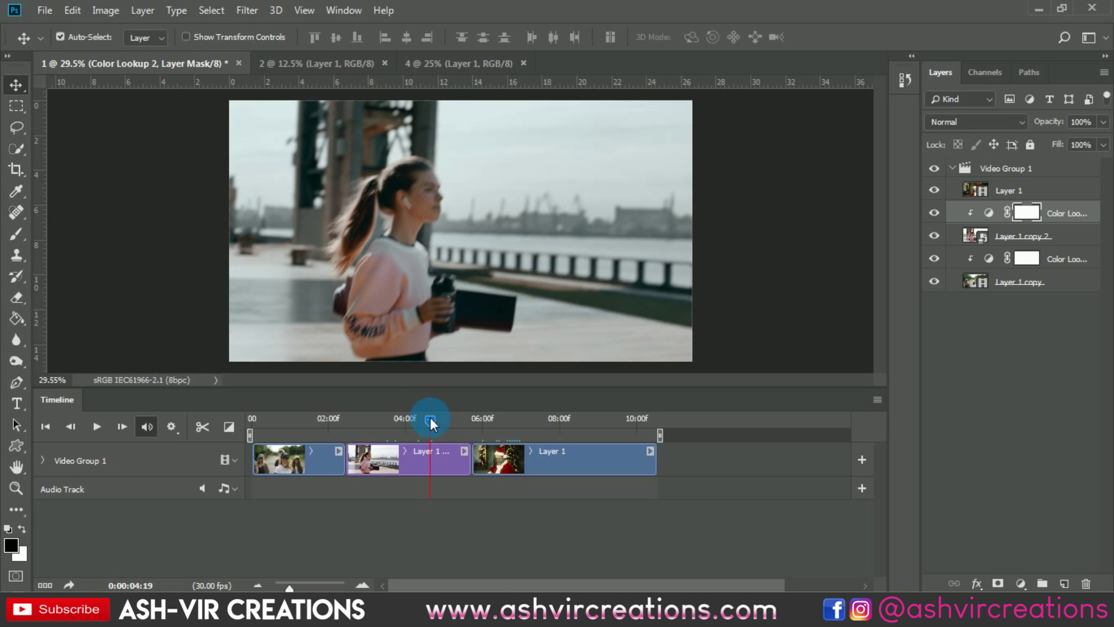
key("space")
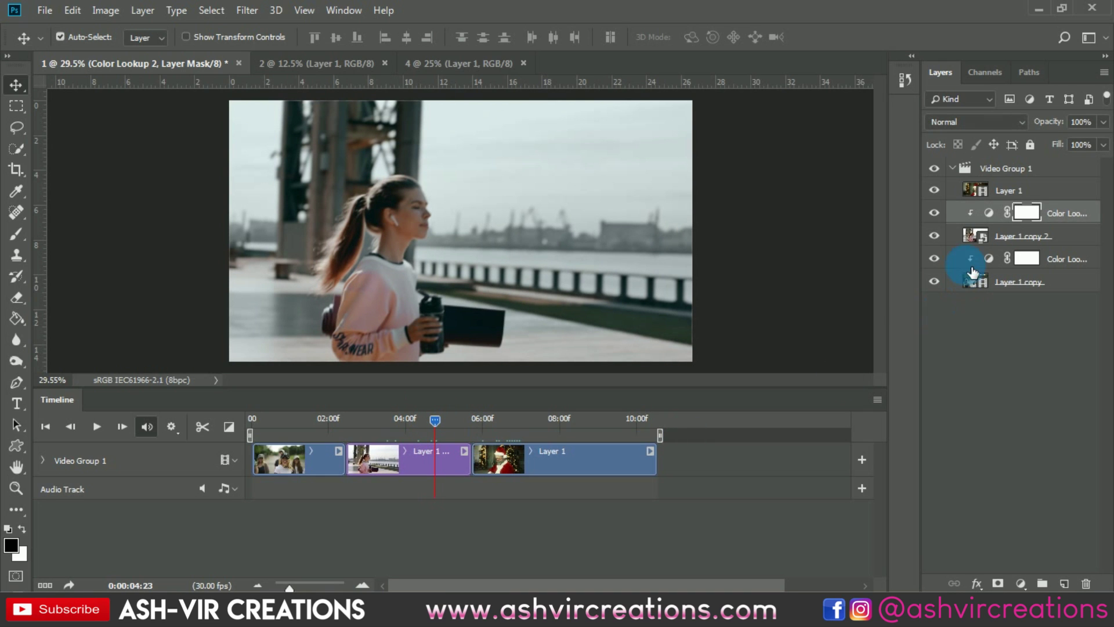
left_click(935, 213)
left_click(936, 213)
left_click(935, 214)
left_click(936, 213)
left_click(935, 213)
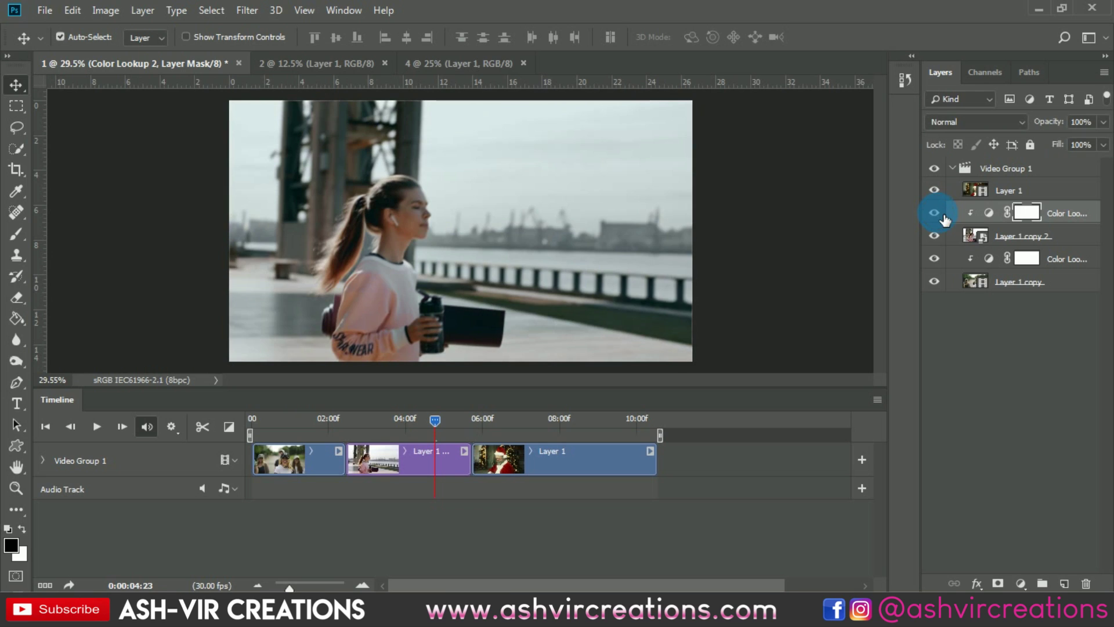
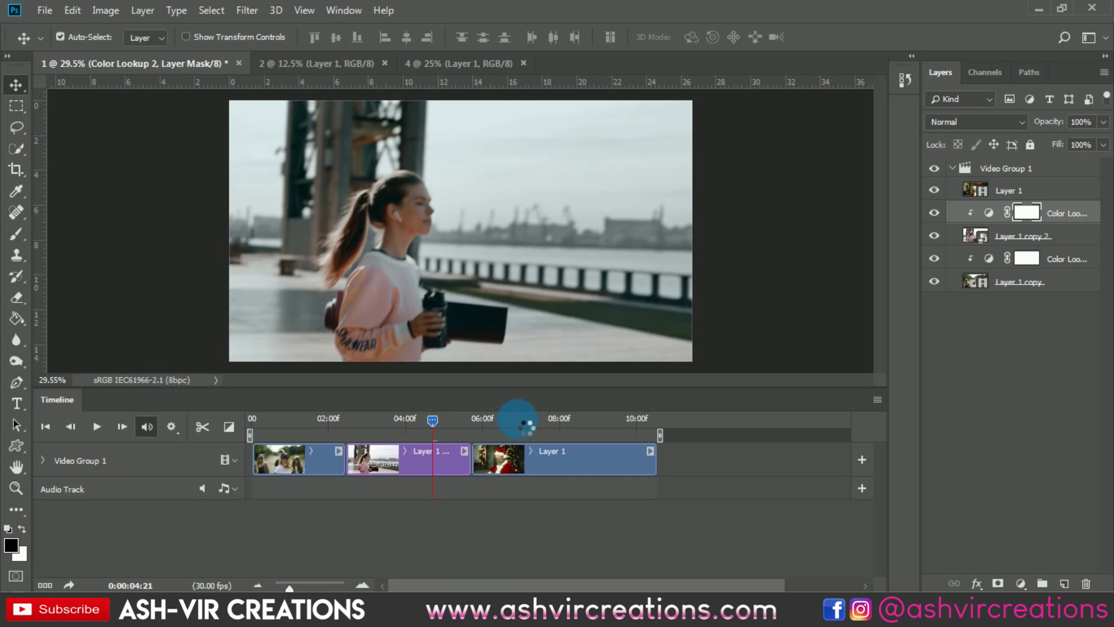
- Add a Color Balance adjustment clipped to the third clip's layer and shift its midtones to green +13 and blue +24
key("space")
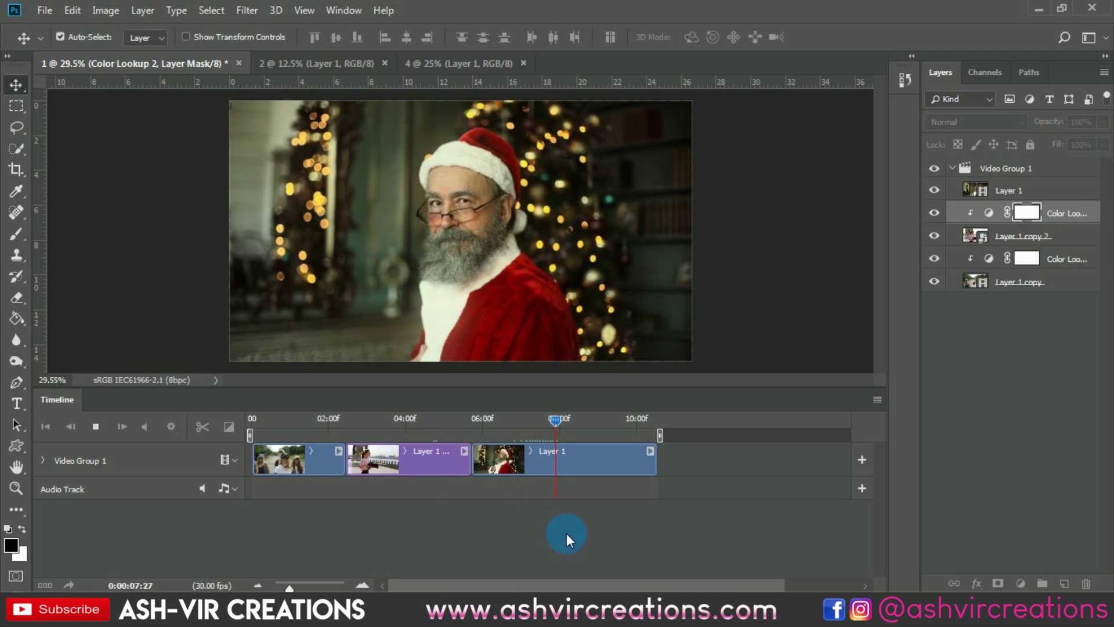
left_click(1047, 187)
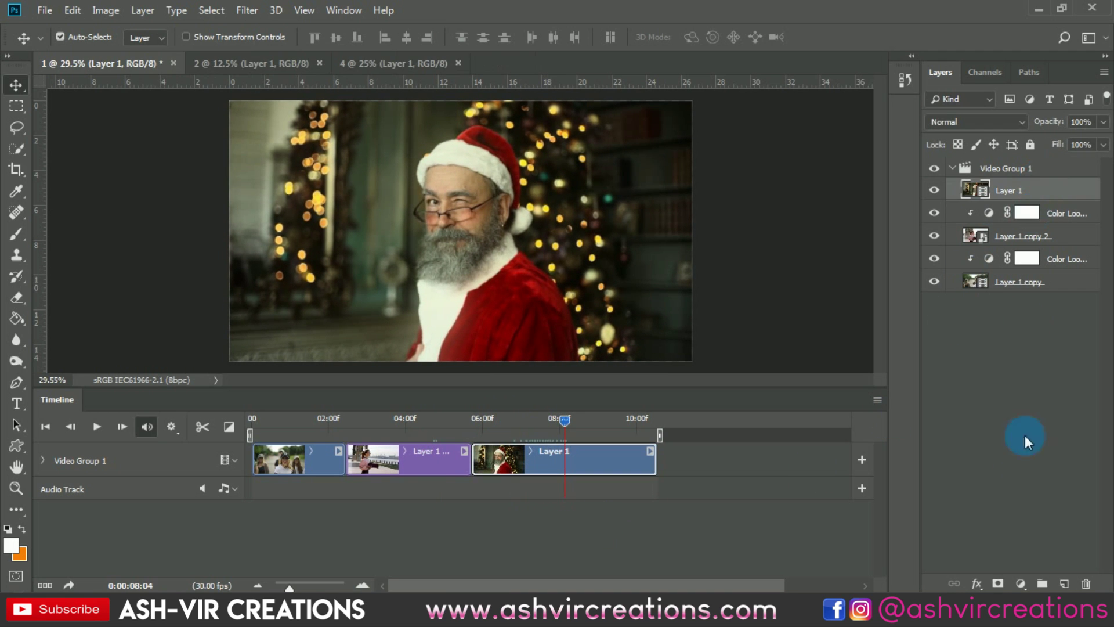
left_click(1022, 582)
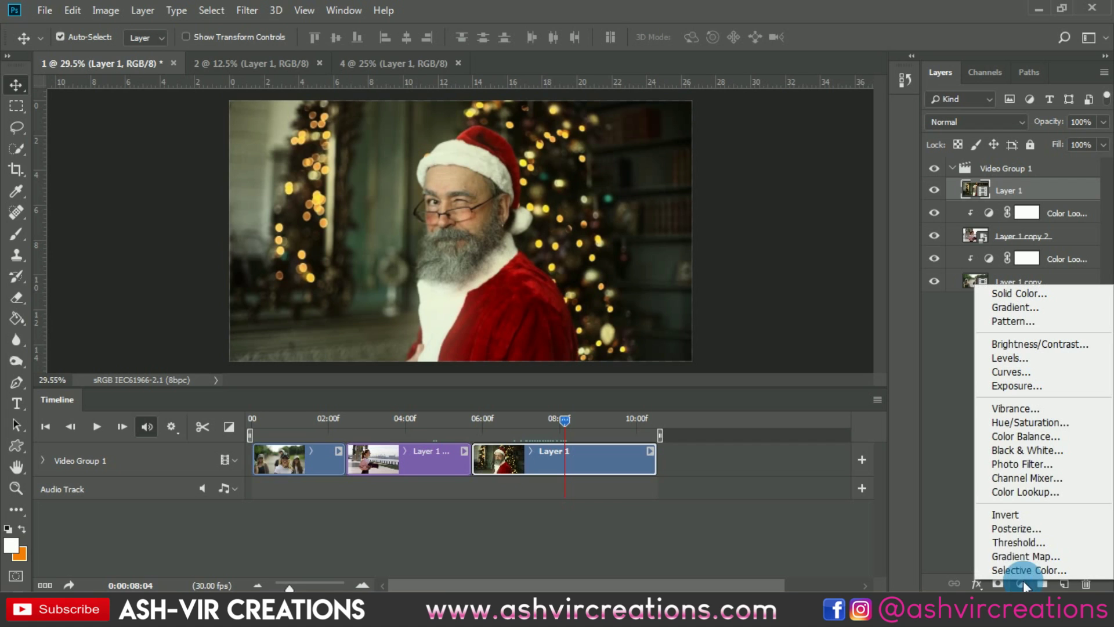
left_click(1008, 436)
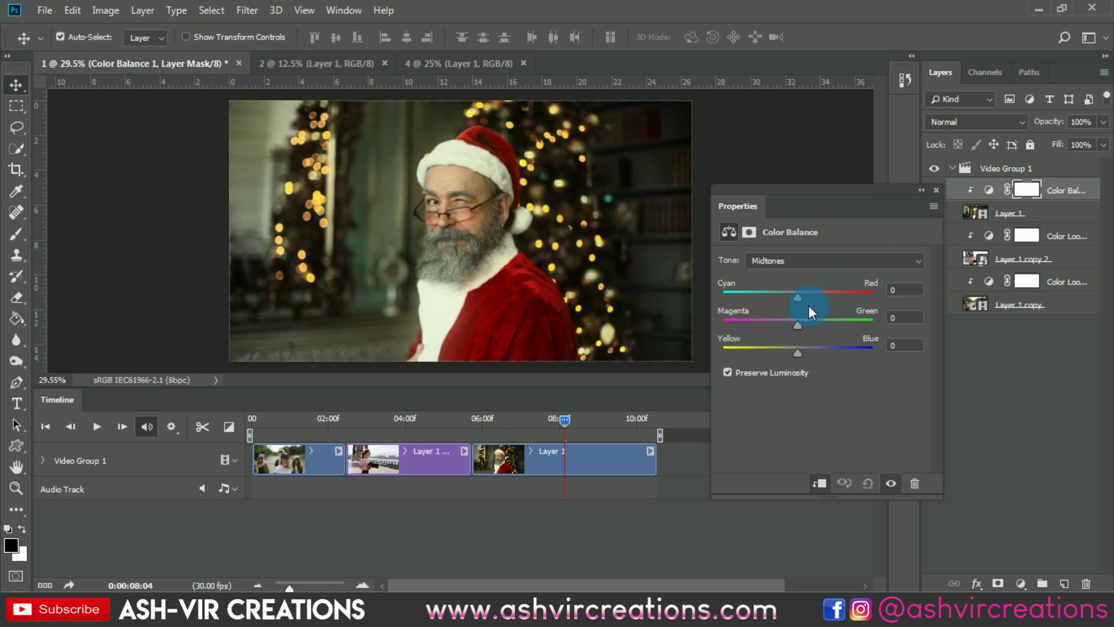
left_click_drag(795, 298, 815, 353)
- Set the Color Balance shadows to Cyan-Red -14 and Magenta-Green +1 for the third clip
left_click(798, 261)
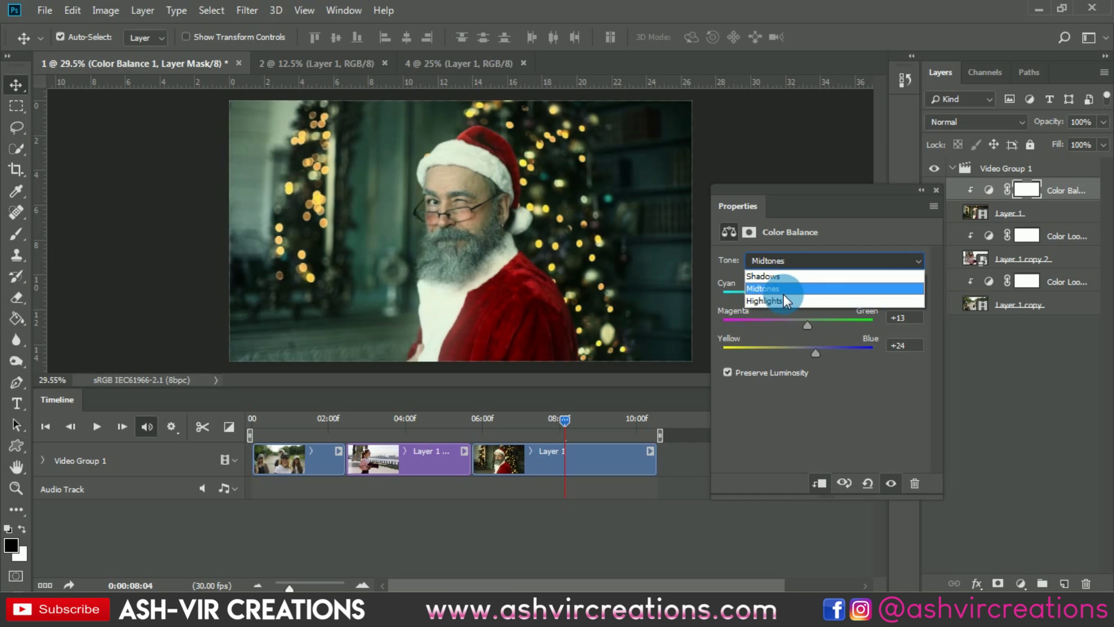
left_click(785, 277)
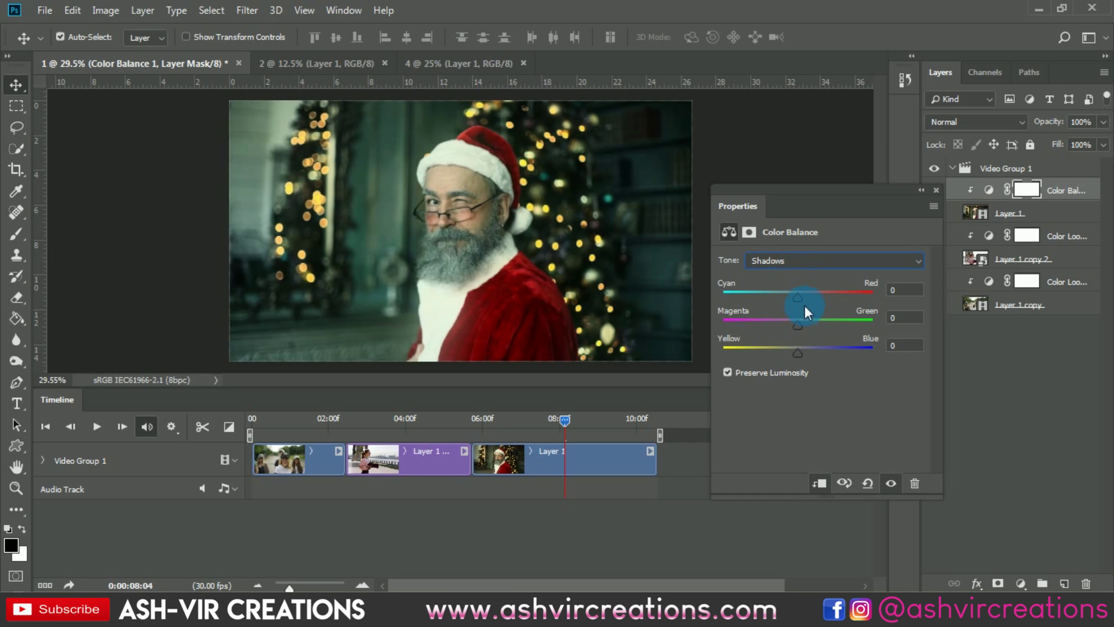
mouse_move(797, 301)
left_mouse_down()
mouse_move(782, 298)
mouse_move(807, 294)
mouse_move(786, 298)
left_mouse_up()
left_click_drag(803, 346, 798, 319)
left_click(904, 318)
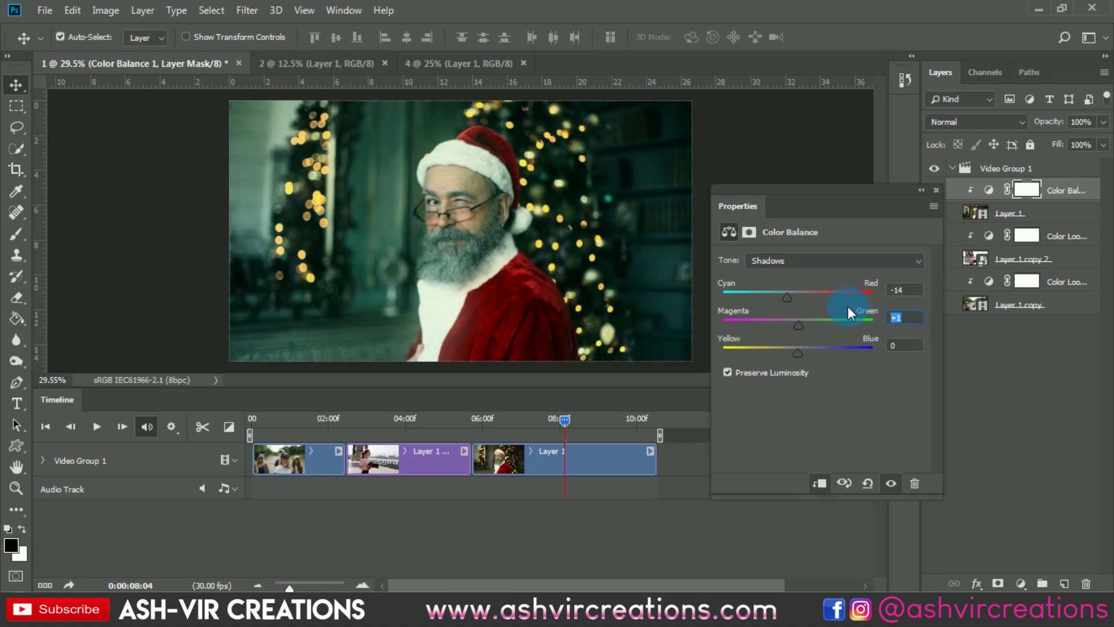
left_click(936, 189)
- Compare the third clip with and without its Color Balance adjustment by toggling its visibility, and preview the graded clip in playback
left_click(944, 195)
left_click(944, 195)
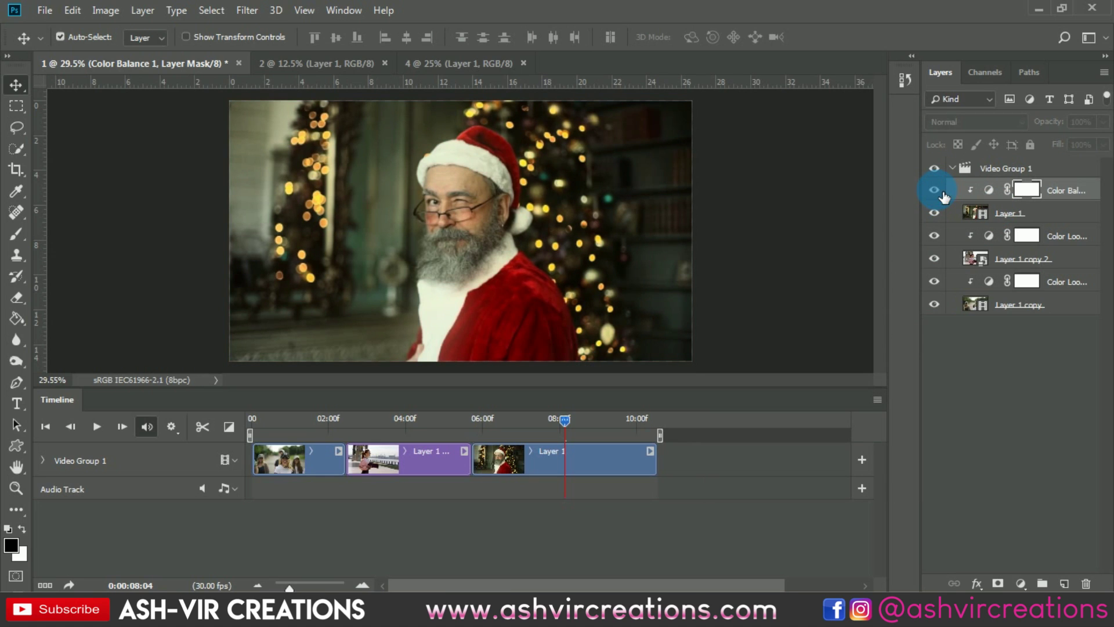
left_click(944, 195)
left_click(943, 195)
left_click(944, 195)
left_click(944, 195)
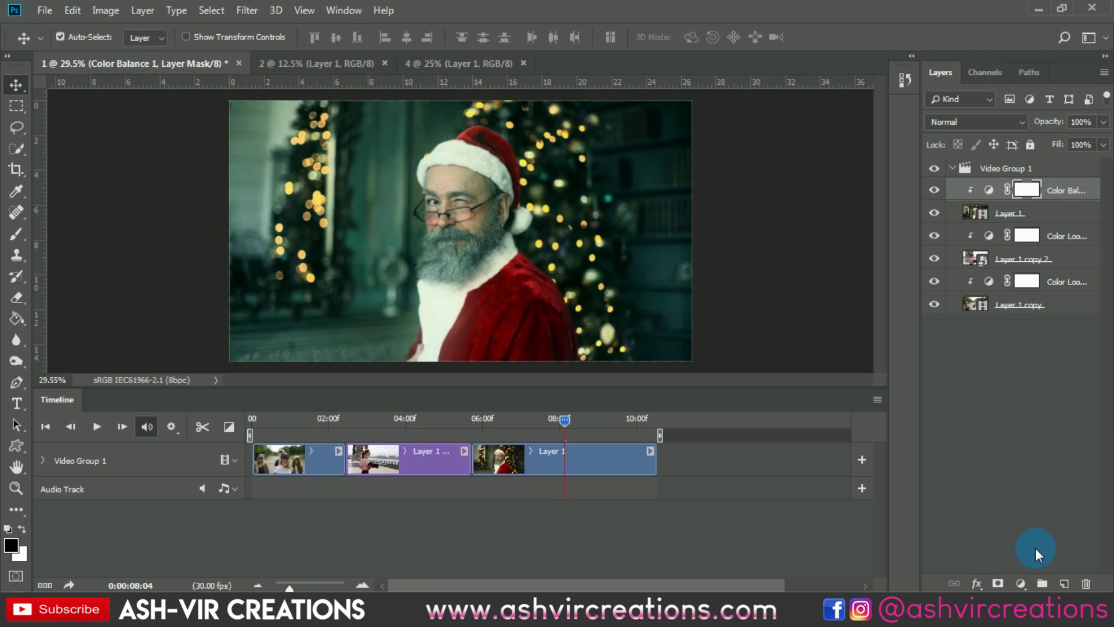
left_click(1020, 583)
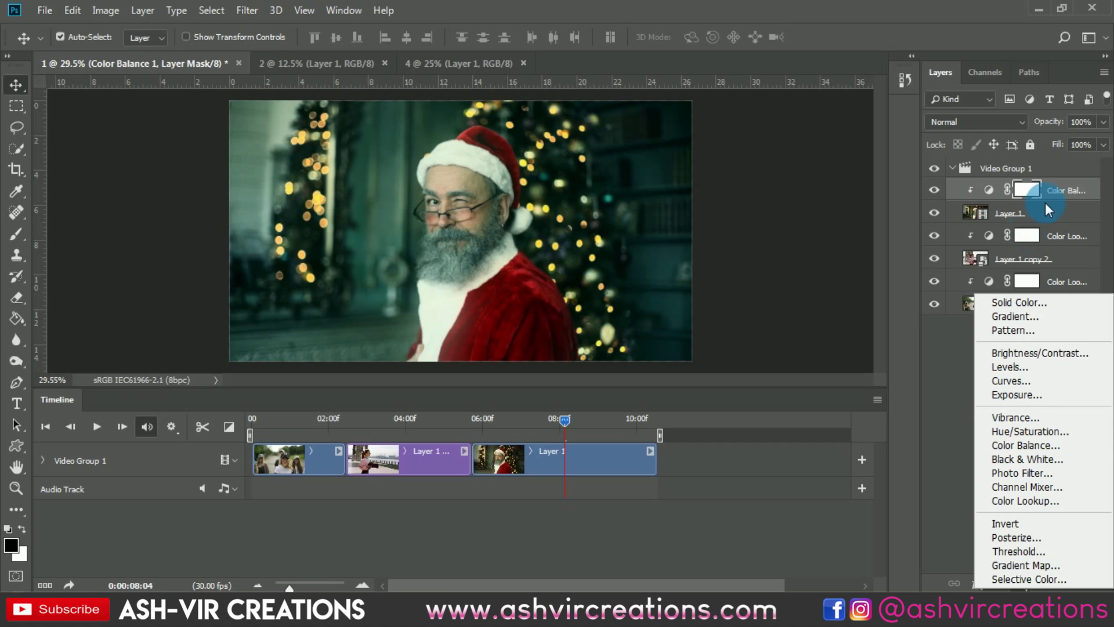
left_click(1078, 189)
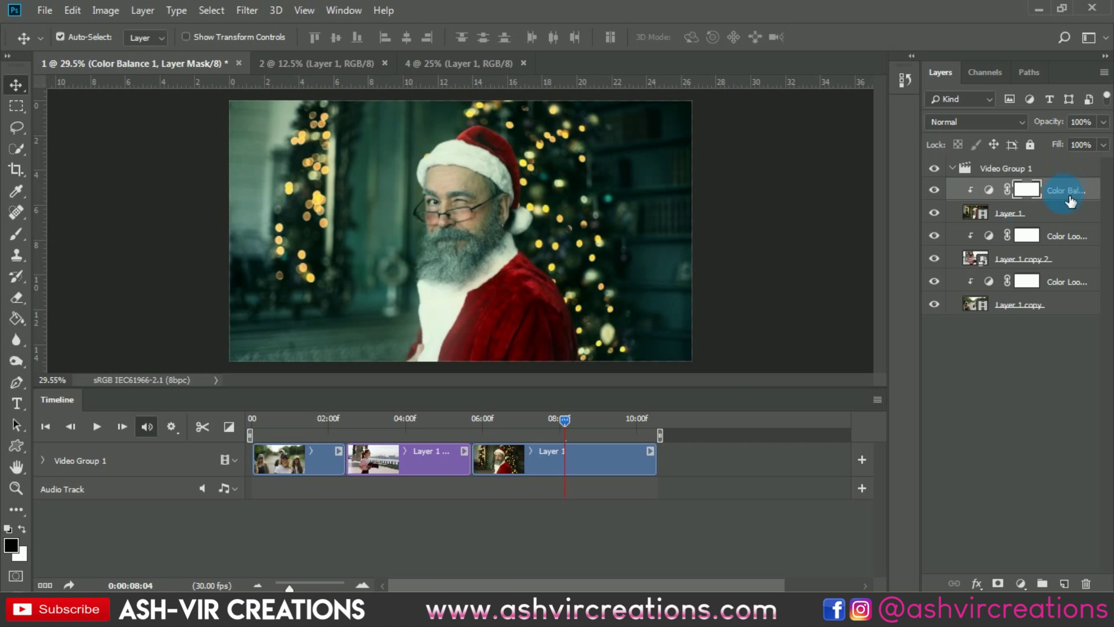
key("space")
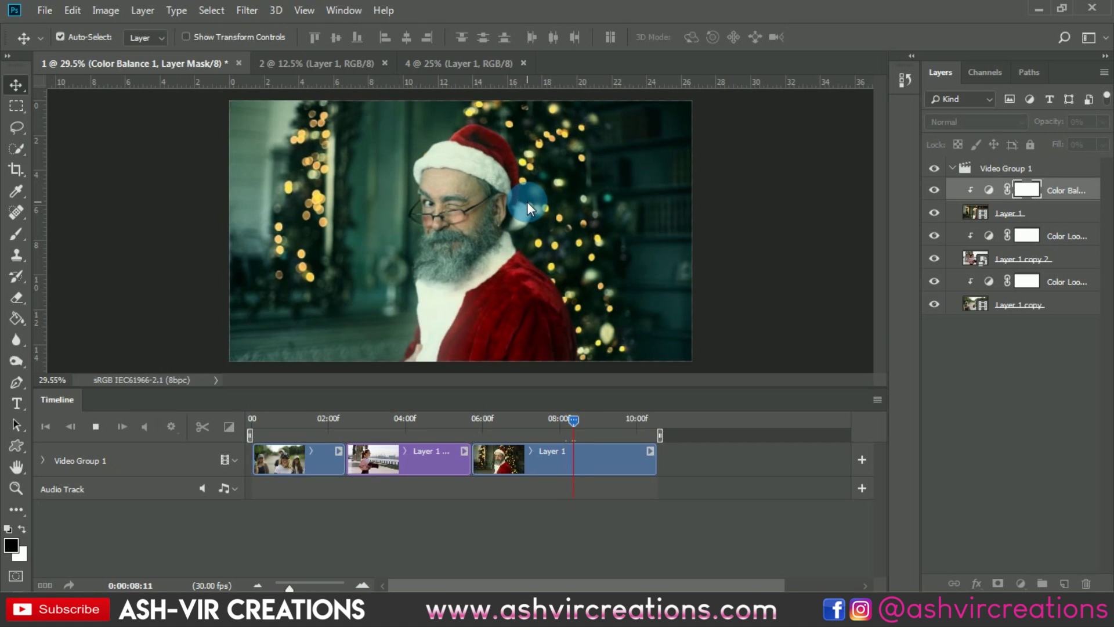
key("space")
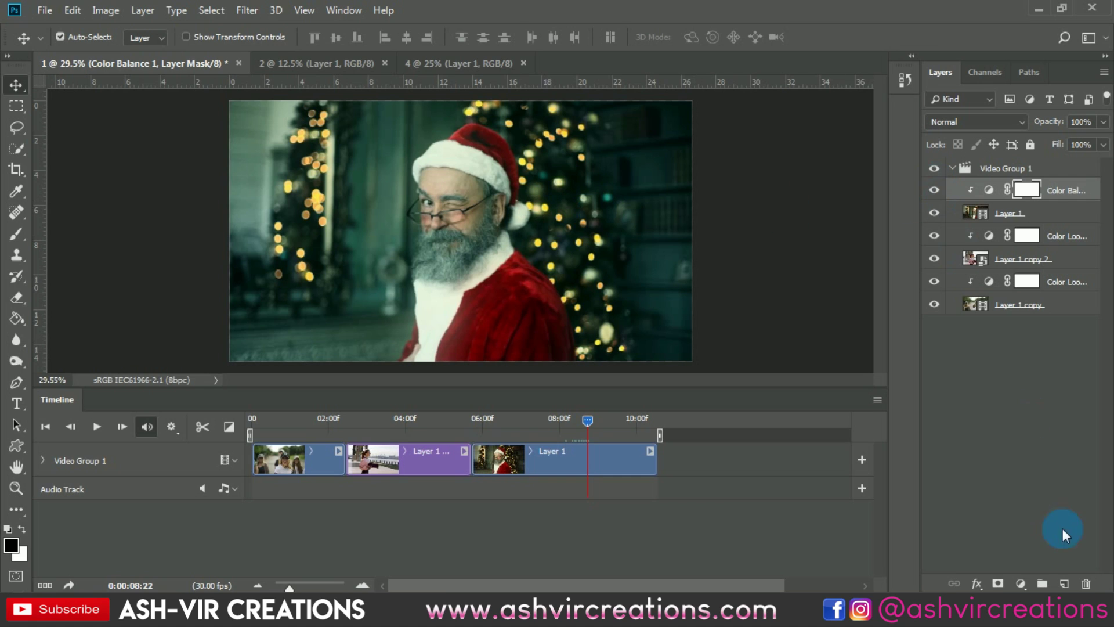
- Add an empty layer, move it above Video Group 1, and fit its timeline clip to the third clip's start and end
left_click(1064, 583)
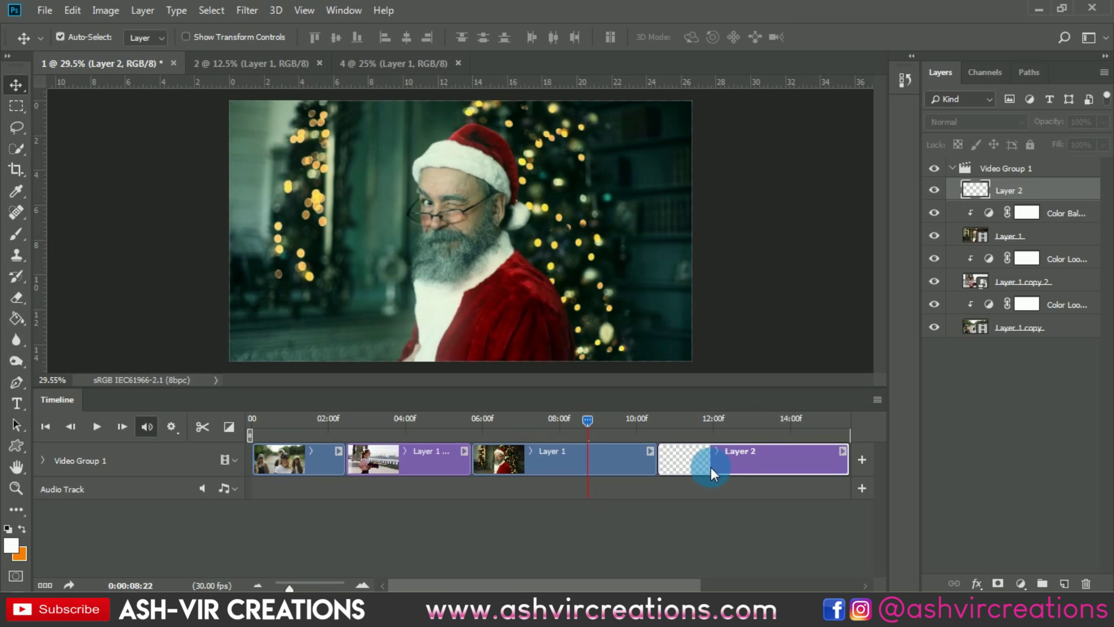
left_click_drag(719, 458, 720, 451)
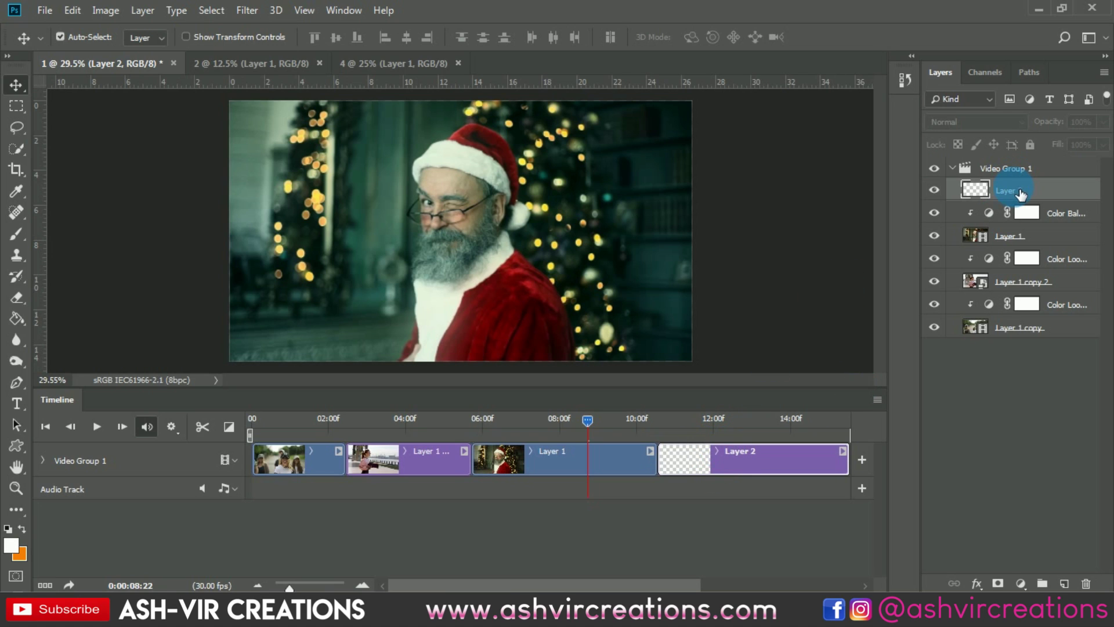
left_click_drag(1021, 194, 1027, 173)
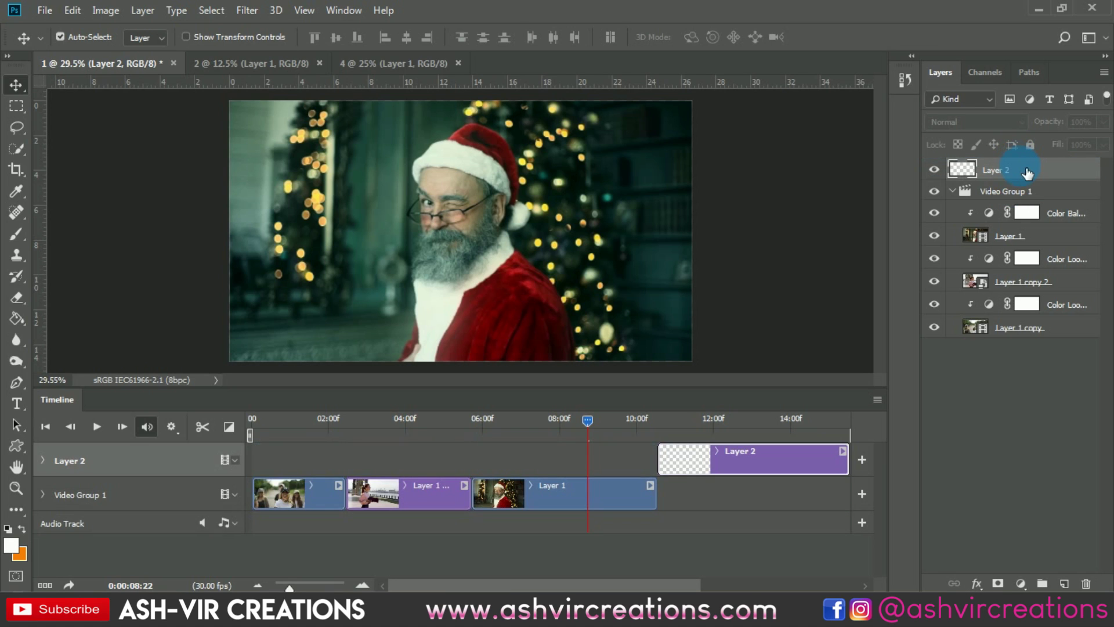
left_click(727, 464)
mouse_move(789, 466)
left_mouse_down()
mouse_move(608, 464)
mouse_move(659, 460)
left_mouse_up()
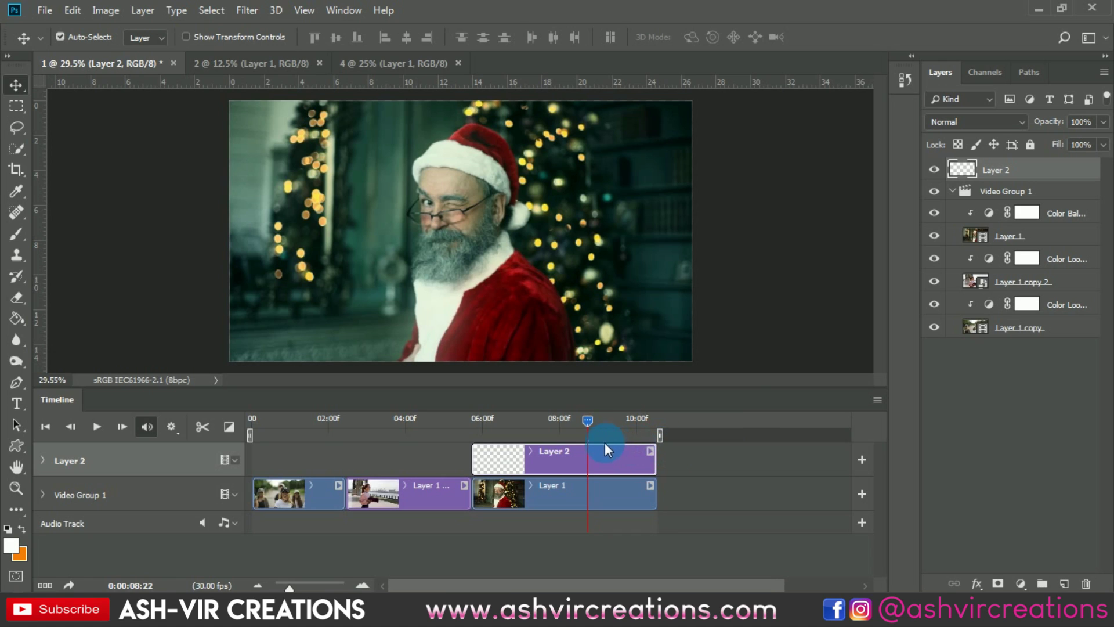
- Place the playhead at 0:00:08:07 over the third clip, with the empty Layer 2 selected
left_click_drag(1012, 173, 568, 425)
left_click(597, 511)
left_click(634, 488)
left_click(587, 432)
left_click(962, 168)
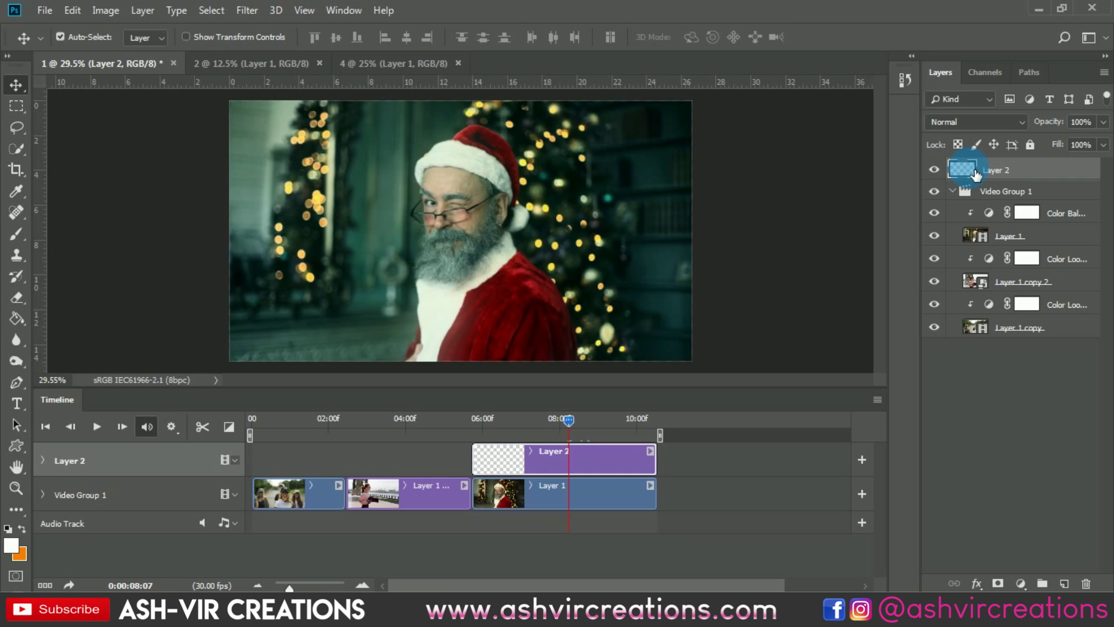
left_click(613, 470)
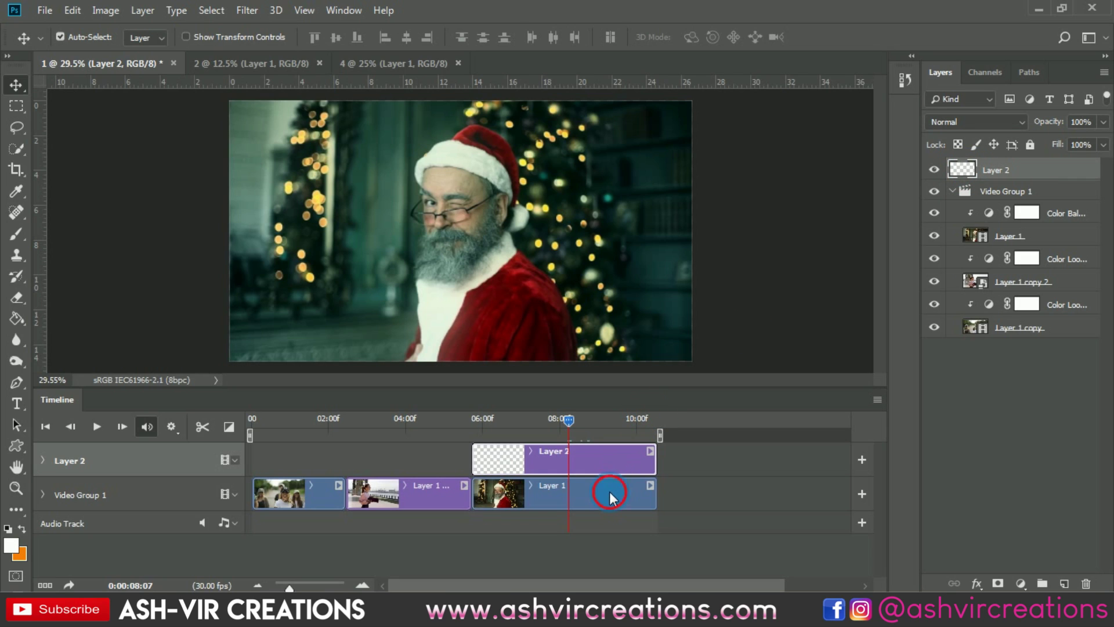
left_click(609, 493)
left_click(614, 465)
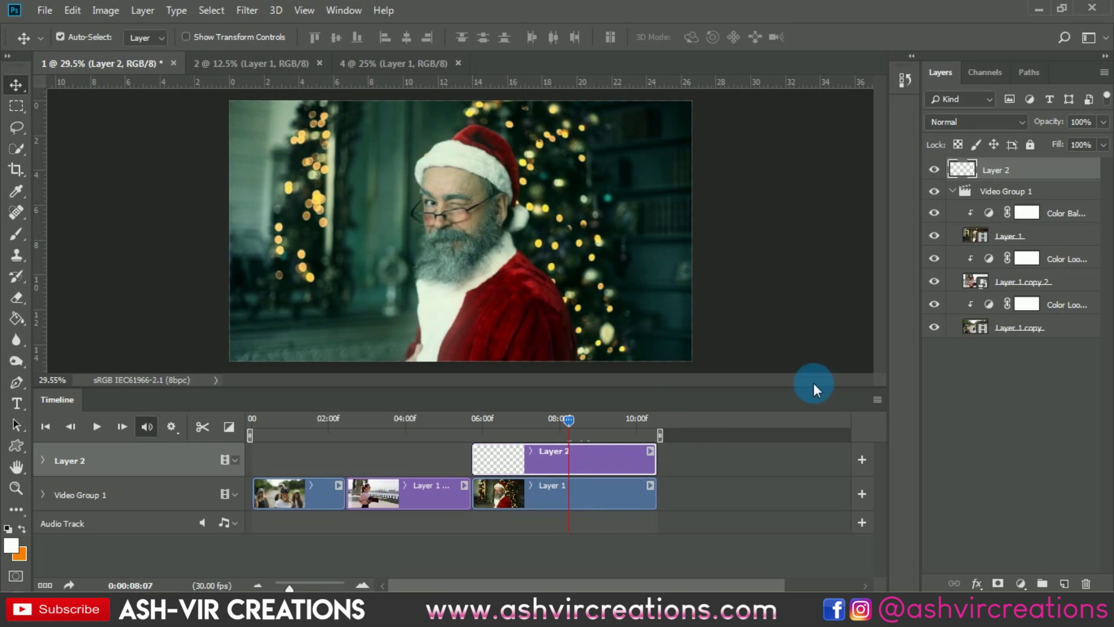
- Paint a single soft orange spot over the man's face on Layer 2 with a large Brush
left_click(16, 235)
left_click(445, 244)
key("bracketleft")
key("ctrl+z")
left_click(21, 528)
left_click(446, 235)
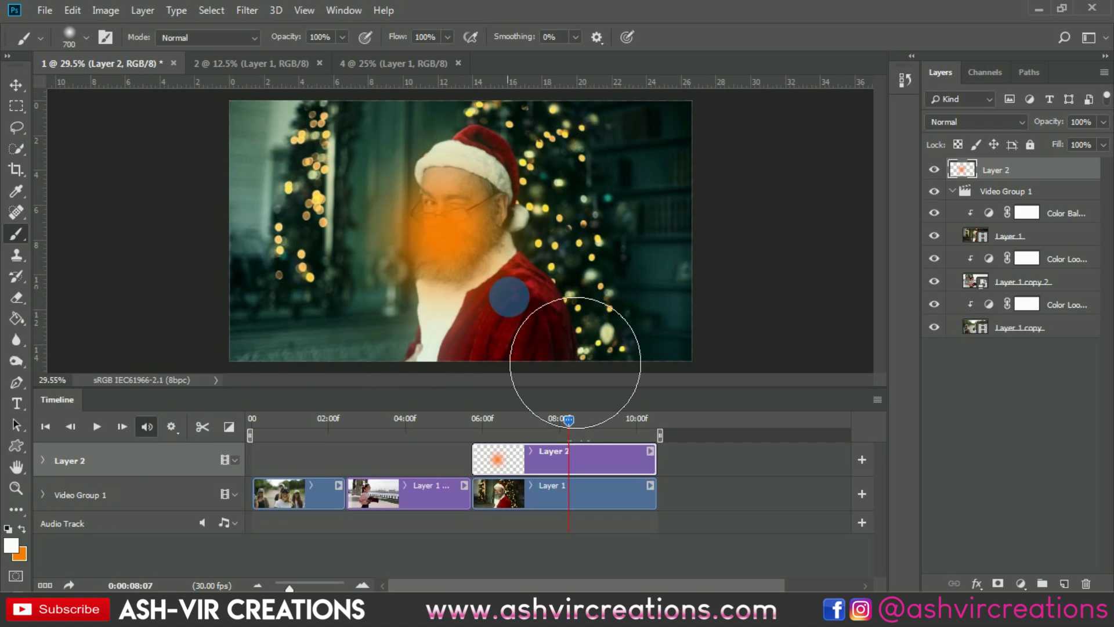
- Paint a white spot in the orange spot's centre with a 300 px brush at 96% opacity, and set Layer 2's blend mode to Screen
key("bracketleft")
key("bracketleft")
key("bracketleft")
key("bracketleft")
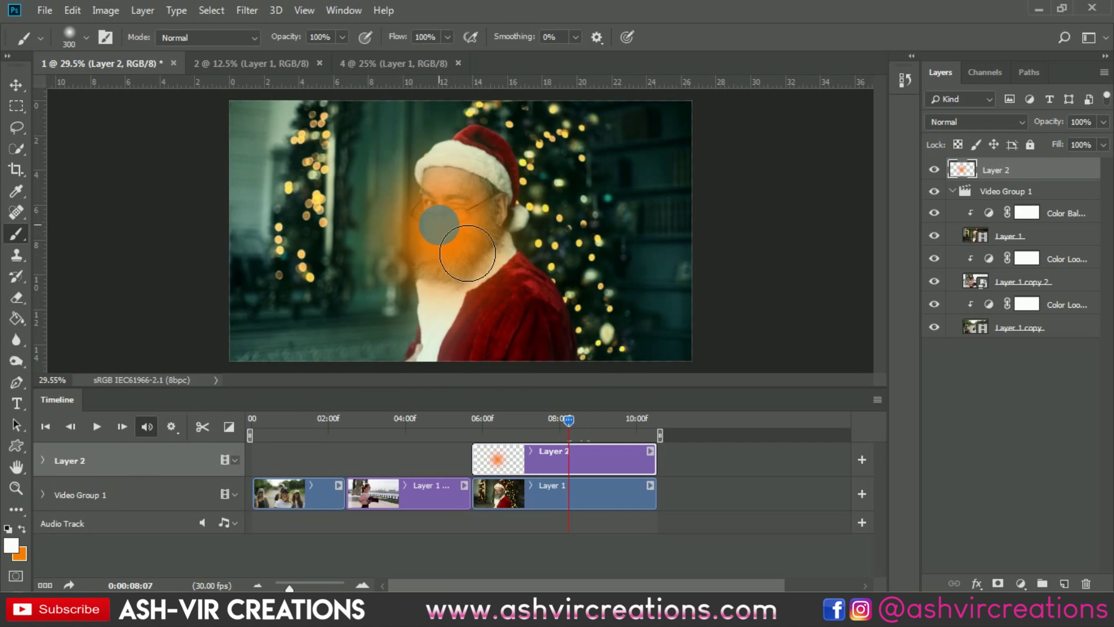
left_click(318, 37)
type("96")
left_click(442, 224)
left_click_drag(473, 258, 470, 262)
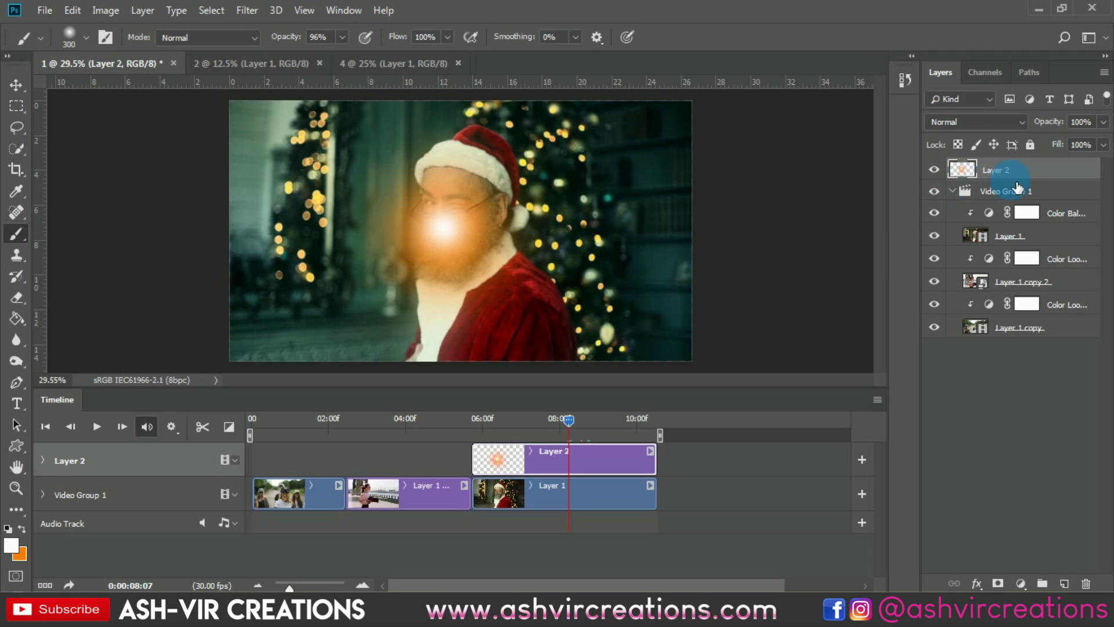
left_click(952, 123)
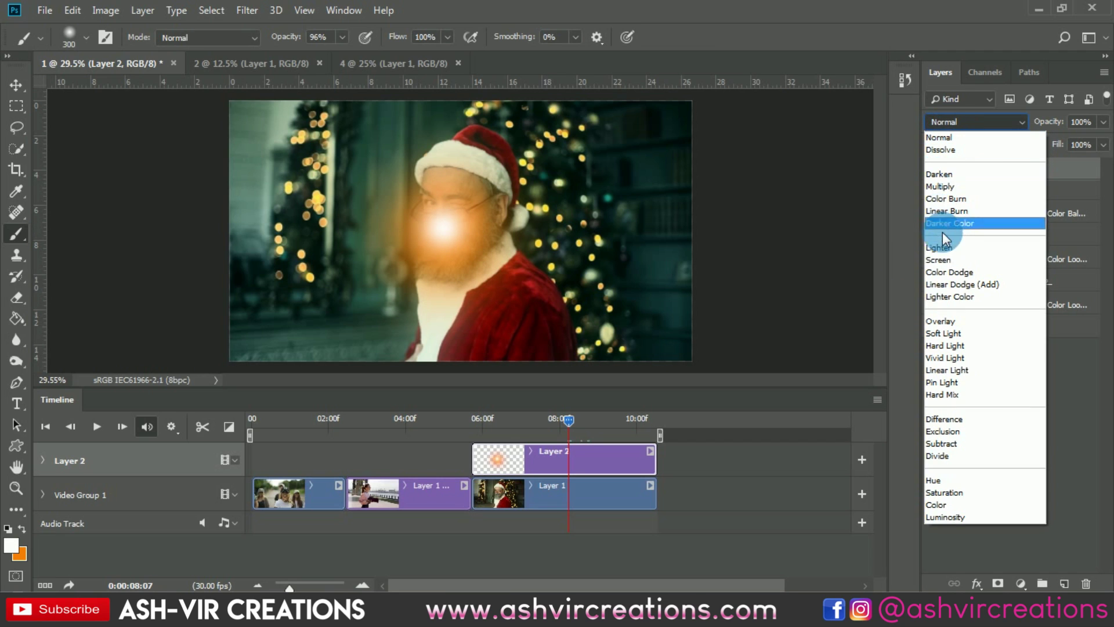
left_click(946, 258)
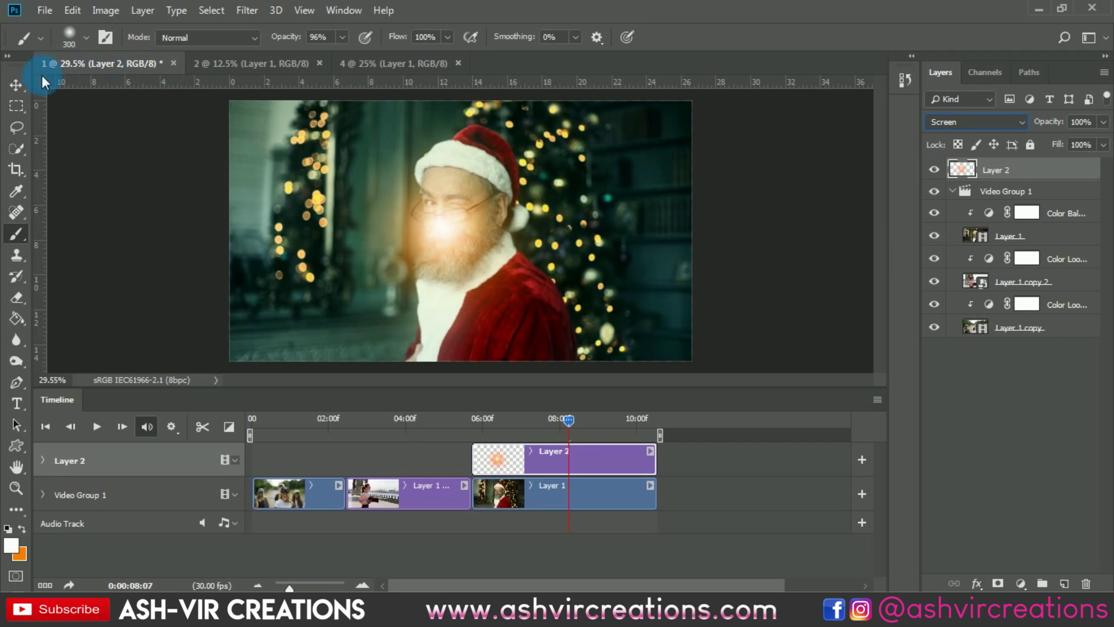
- Enlarge the glow on Layer 2 with Free Transform and move it into the upper-right corner of the frame
key("v")
key("ctrl+t")
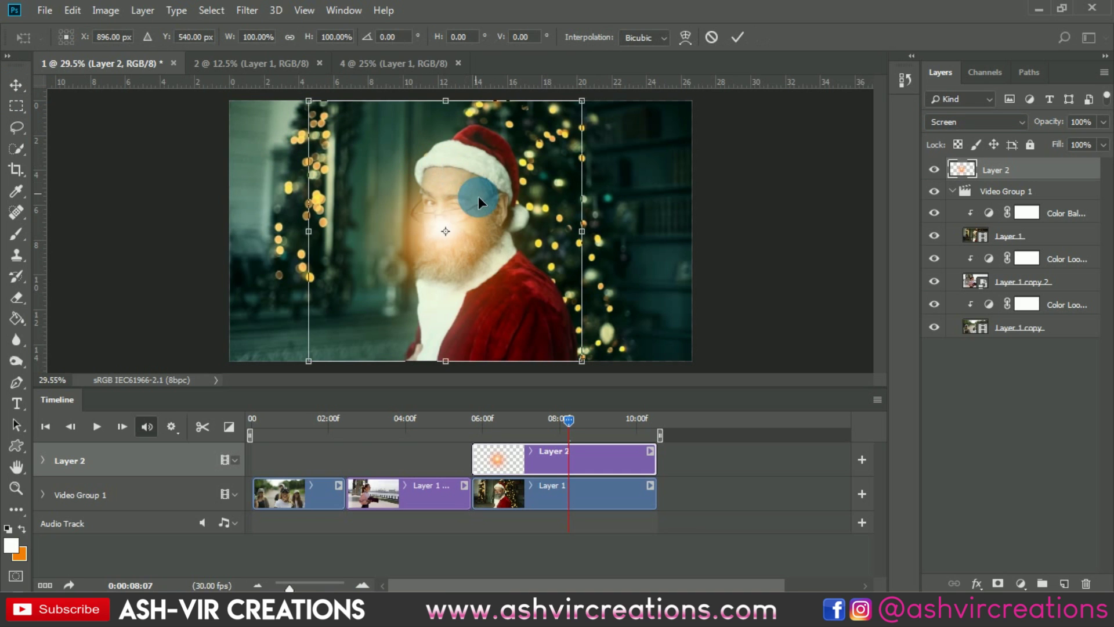
left_click_drag(569, 346, 634, 393)
left_click_drag(584, 254, 746, 131)
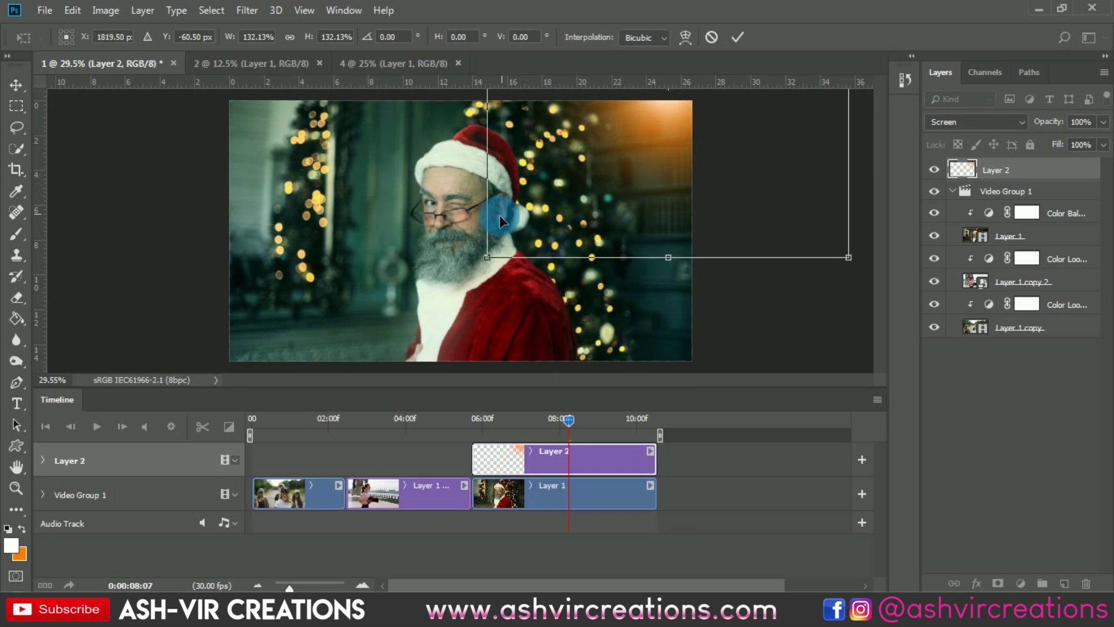
left_click_drag(497, 262, 336, 303)
left_click(609, 201)
left_click_drag(608, 201, 625, 161)
key("Return")
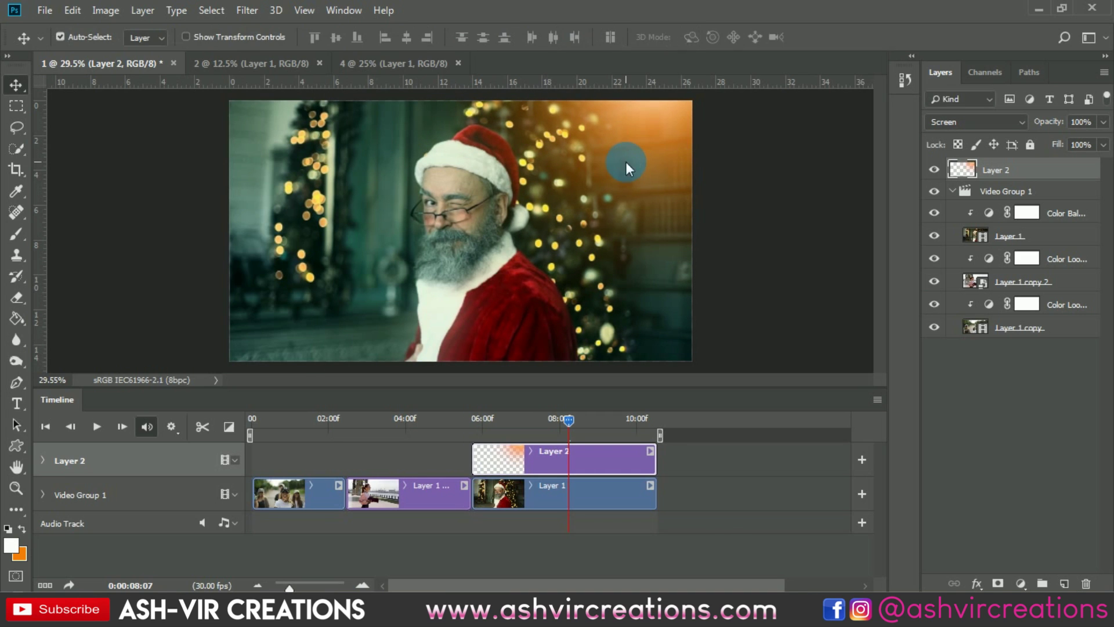
- Toggle Layer 2's visibility repeatedly to compare the third clip with and without the light glow, leaving the layer shown
left_click(934, 170)
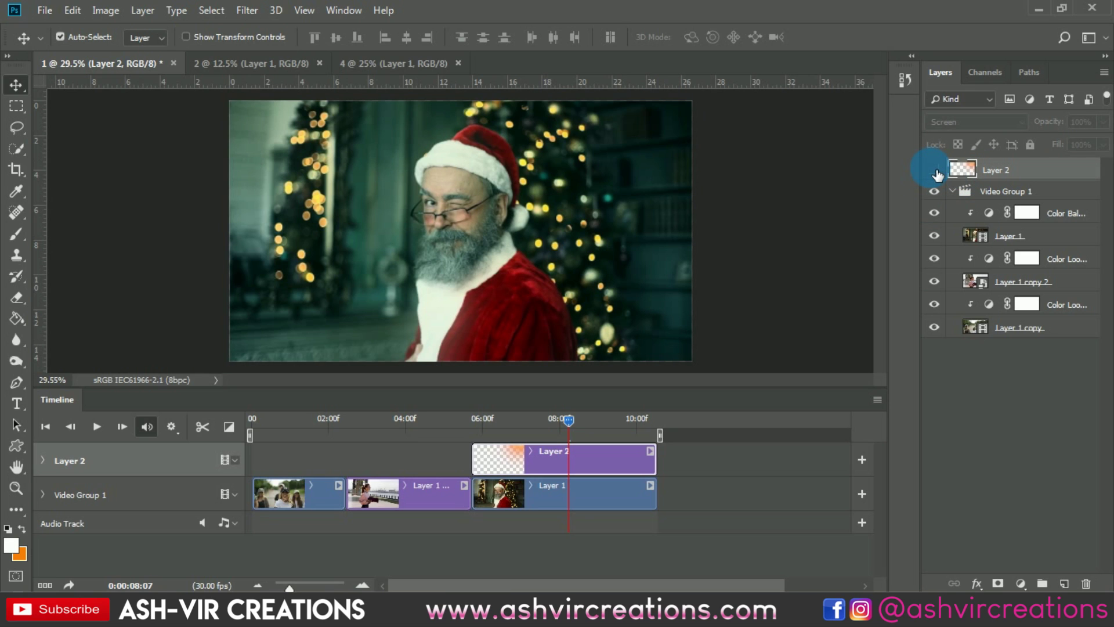
left_click(936, 170)
left_click(935, 171)
left_click(936, 170)
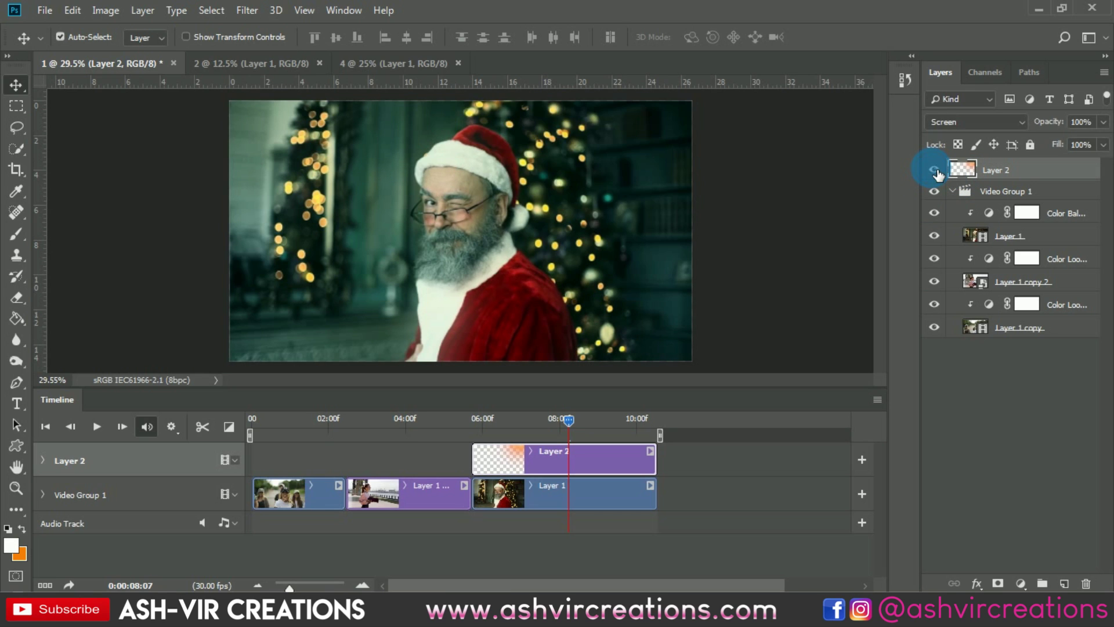
left_click(936, 171)
left_click(936, 171)
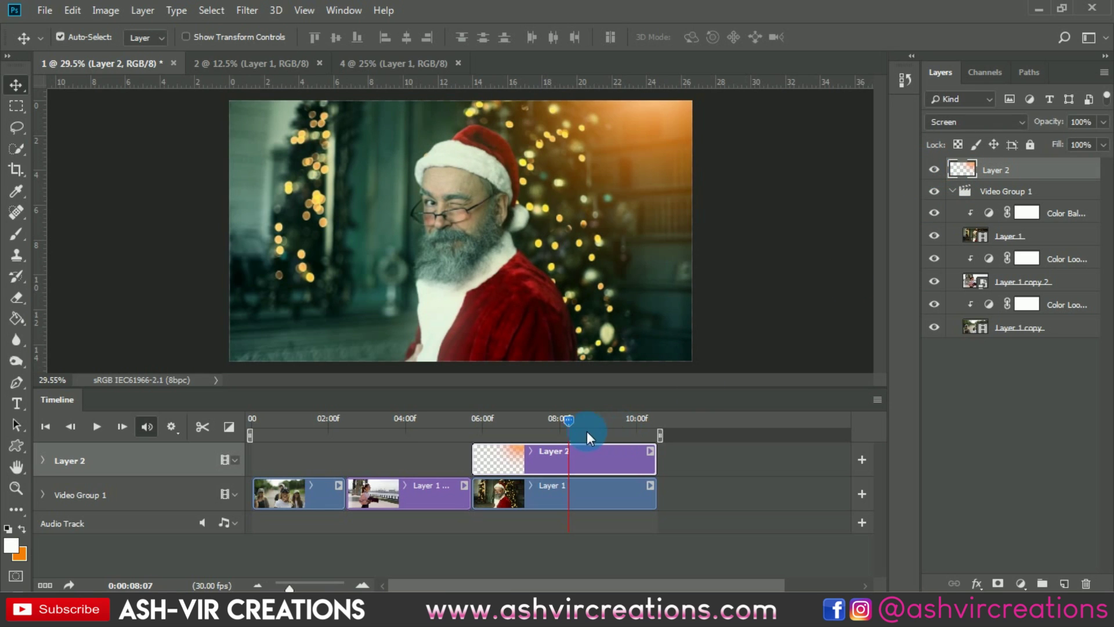
- Play the third clip from near its start with the light glow shown, stopping at 0:00:08:22
left_click_drag(568, 423, 478, 423)
key("space")
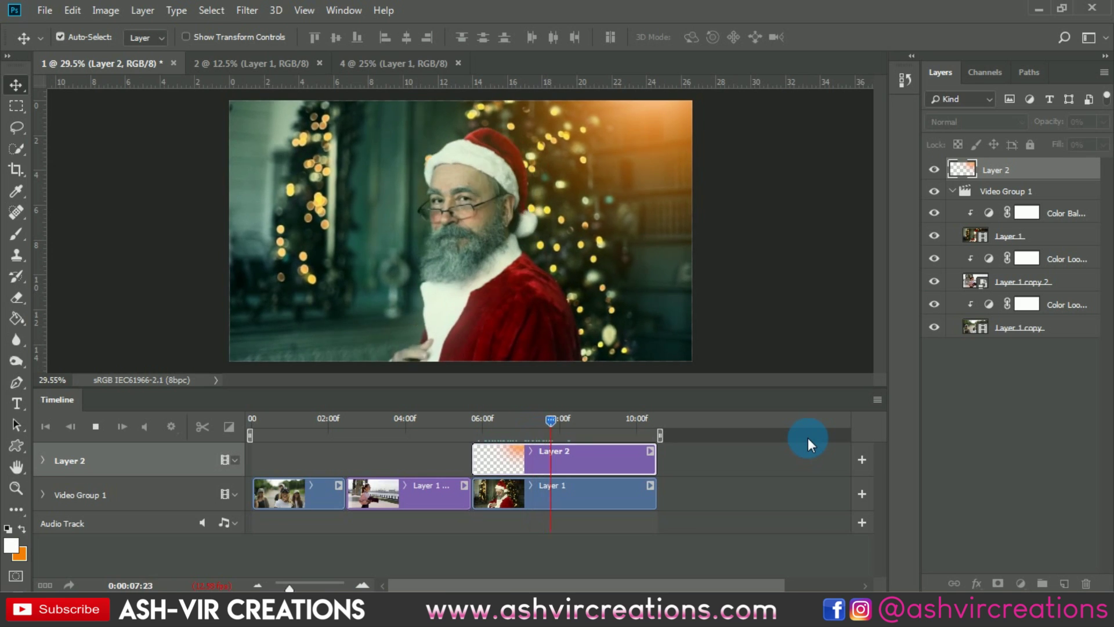
key("space")
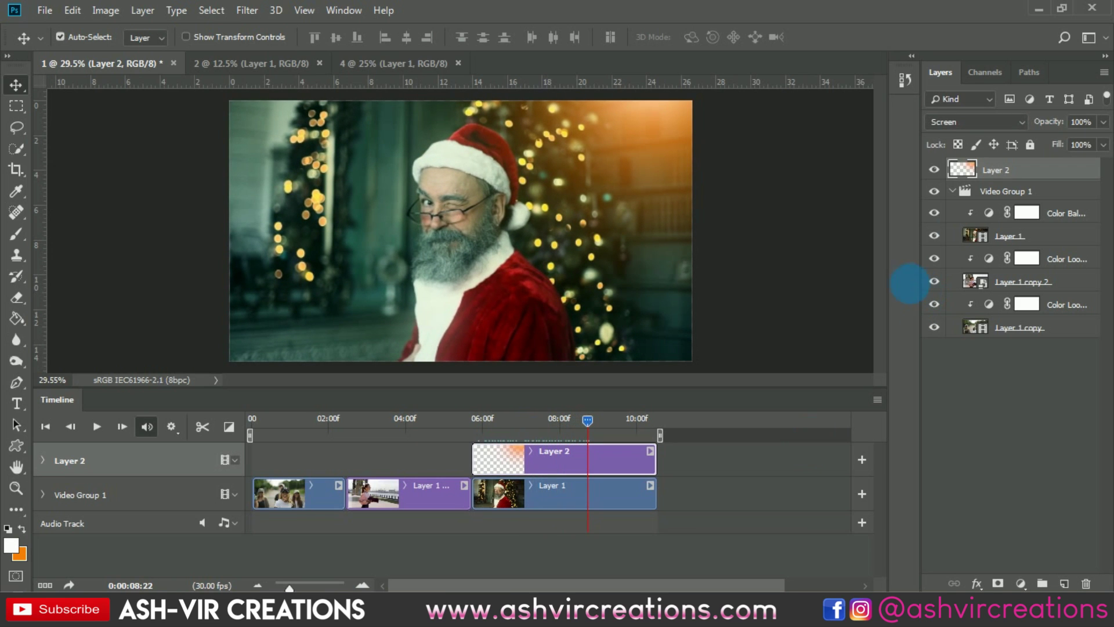
- Hide Layer 2 and the Color Balance adjustment, and preview the third clip without its glow and grading
left_click(935, 171)
left_click(934, 213)
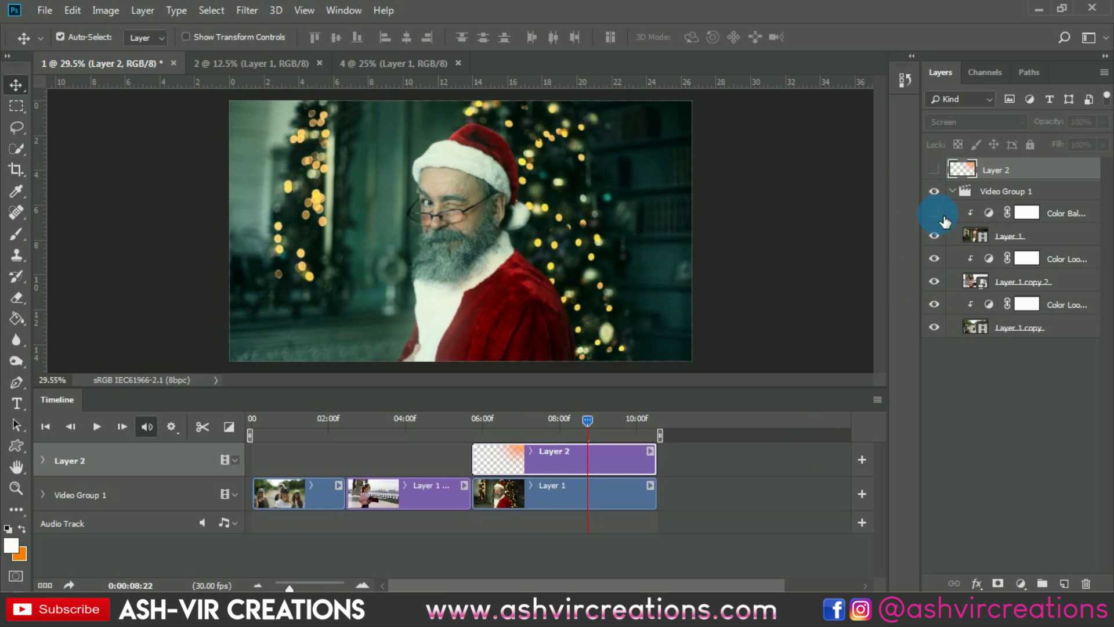
left_click(494, 419)
key("space")
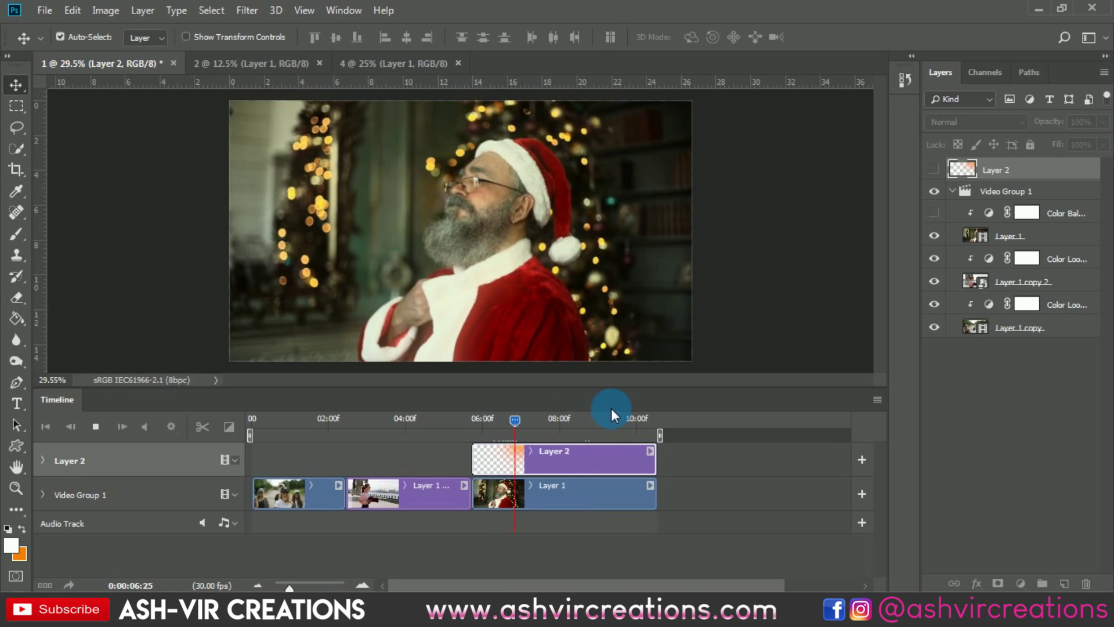
key("space")
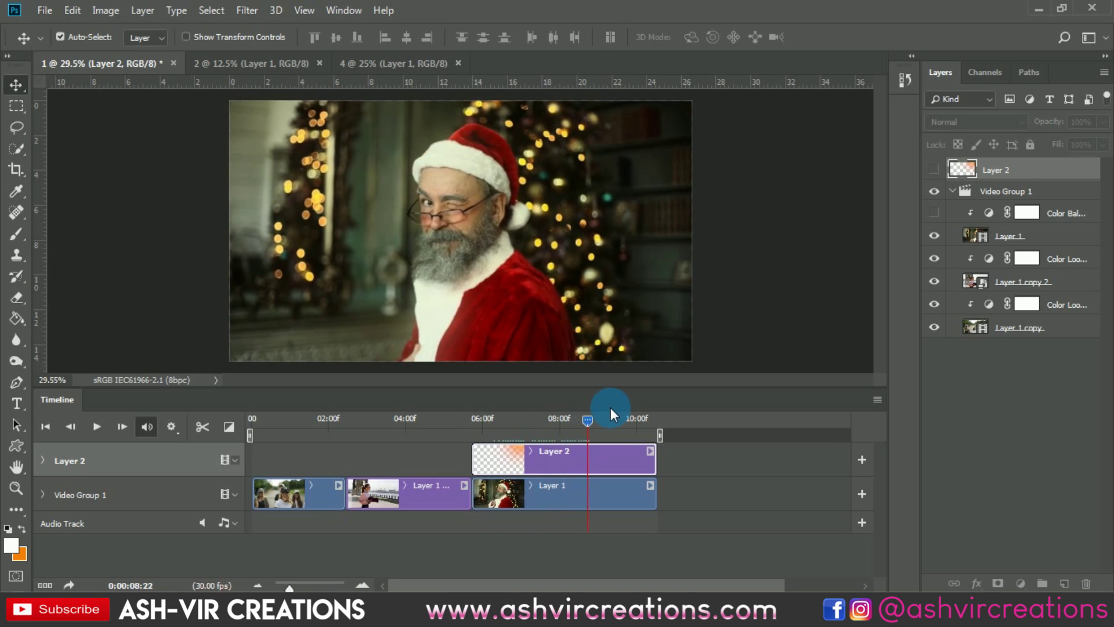
- Show the Color Balance adjustment and Layer 2 again, and replay the third clip with both effects
left_click(936, 213)
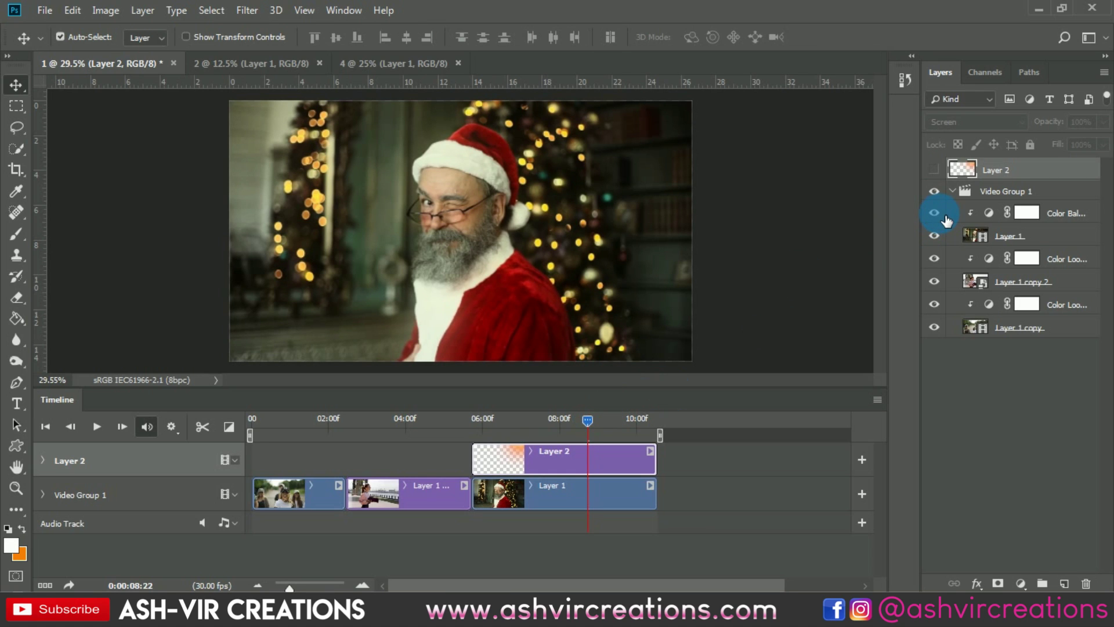
left_click(941, 170)
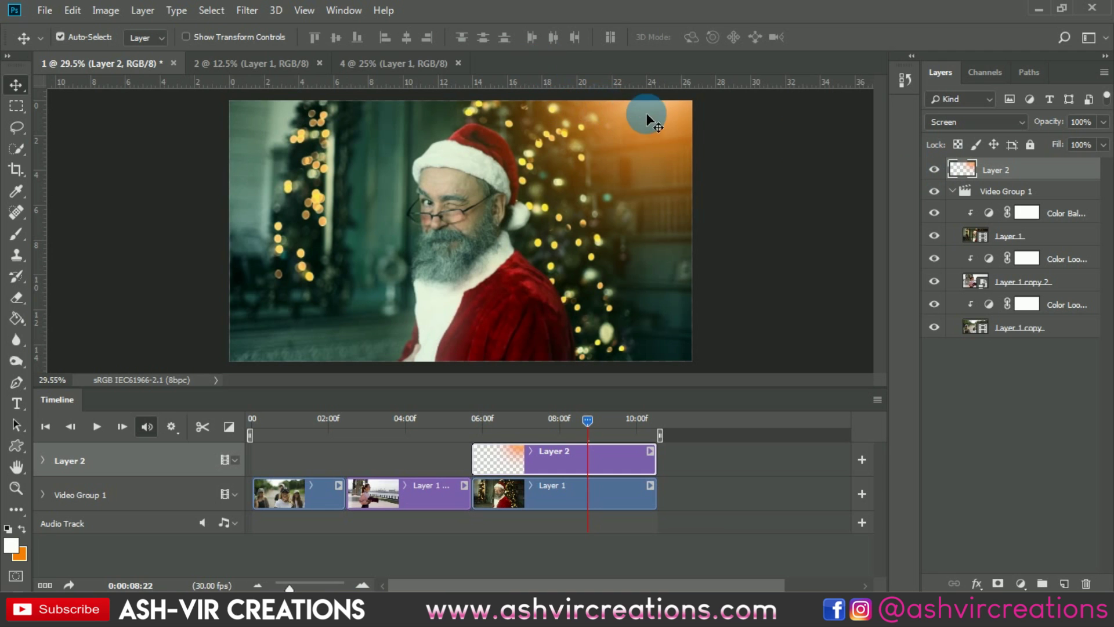
left_click_drag(587, 419, 492, 421)
key("space")
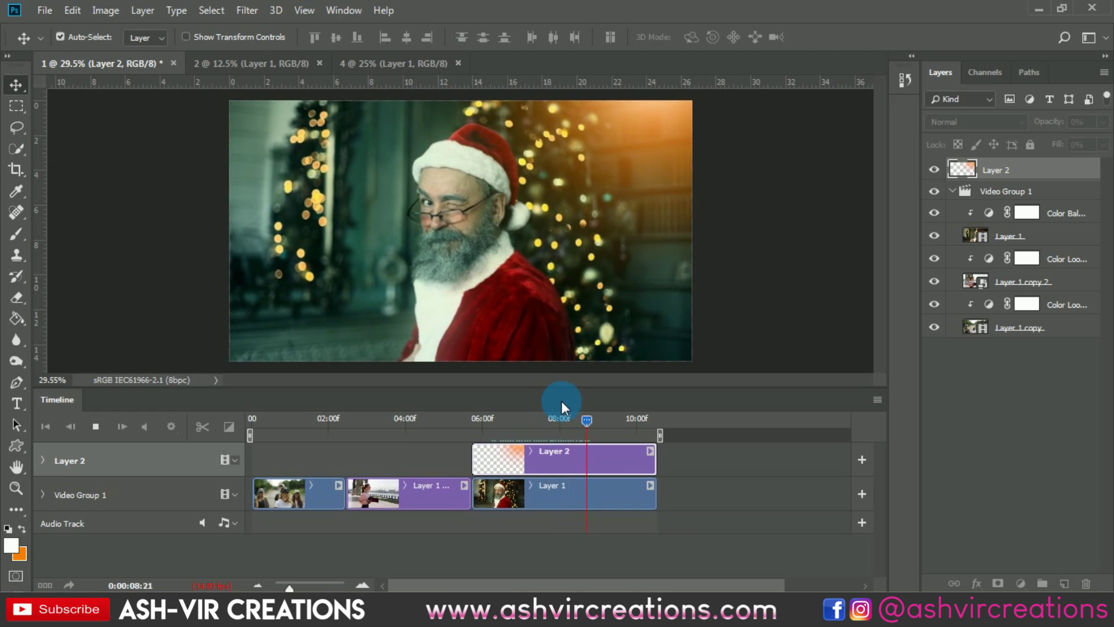
key("space")
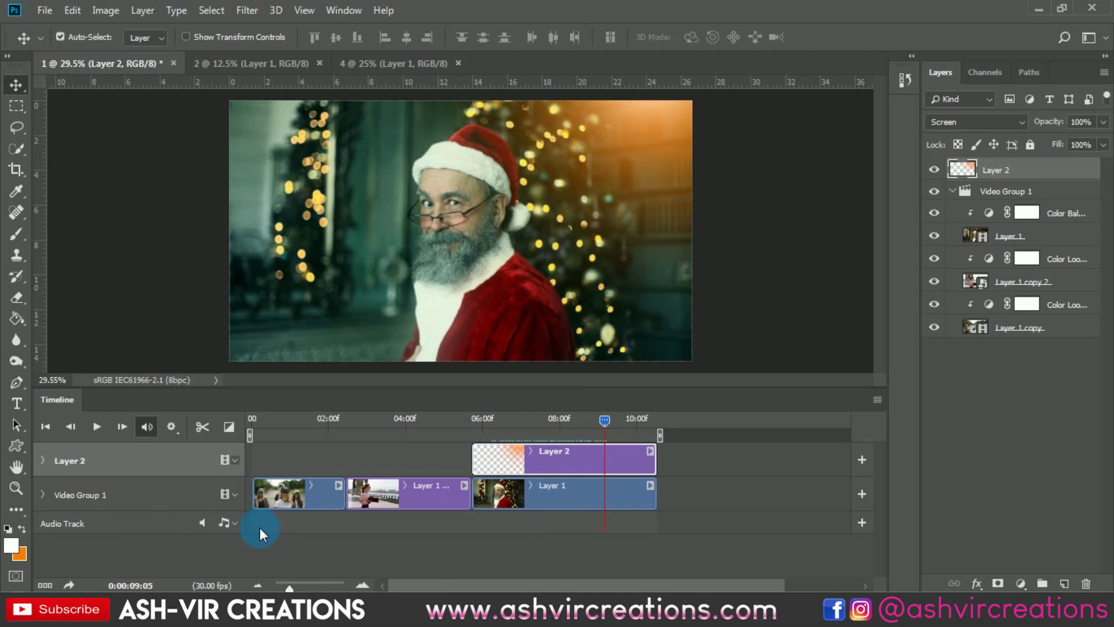
- Add the song "Anikdote & Culture Code - Don't Let It Go" from the NCS Musics folder to the audio track
left_click(230, 521)
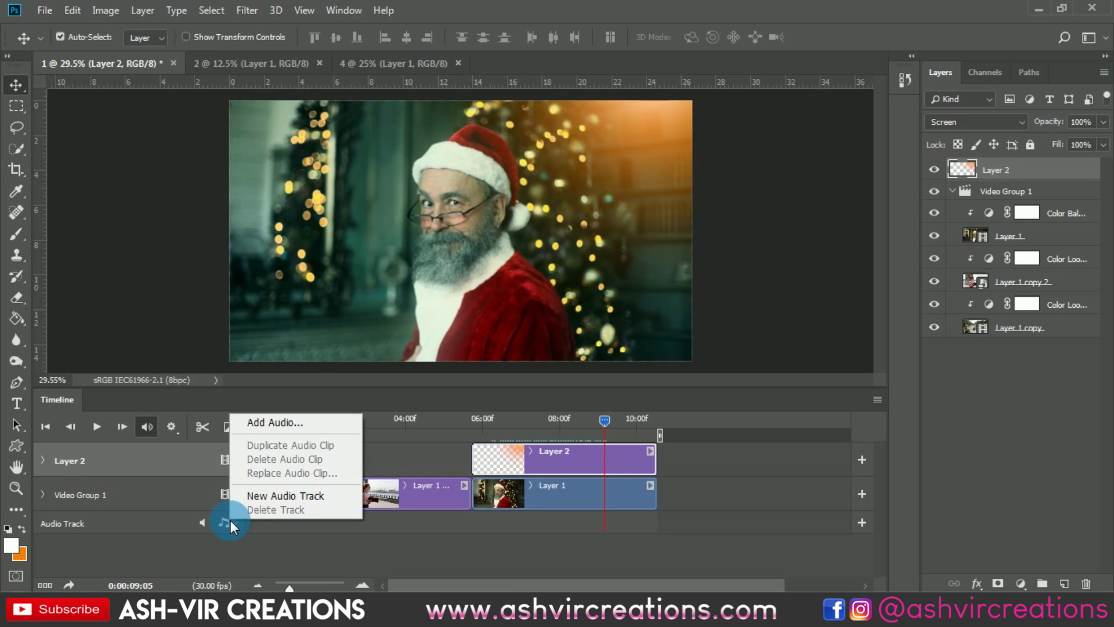
left_click(287, 424)
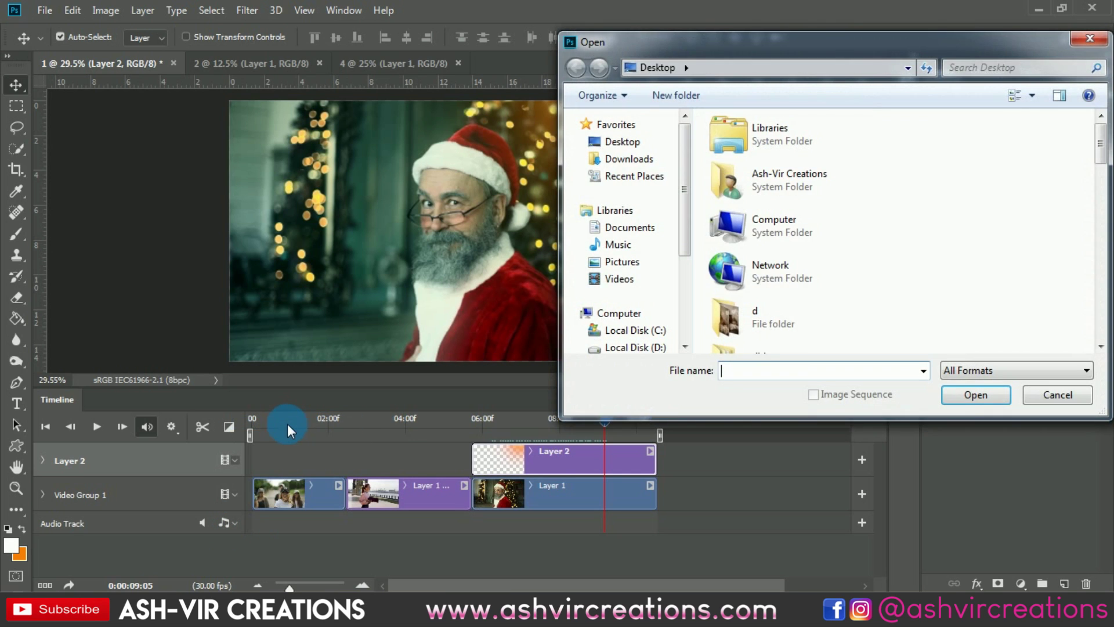
left_click(760, 276)
scroll(760, 276, "down", 1)
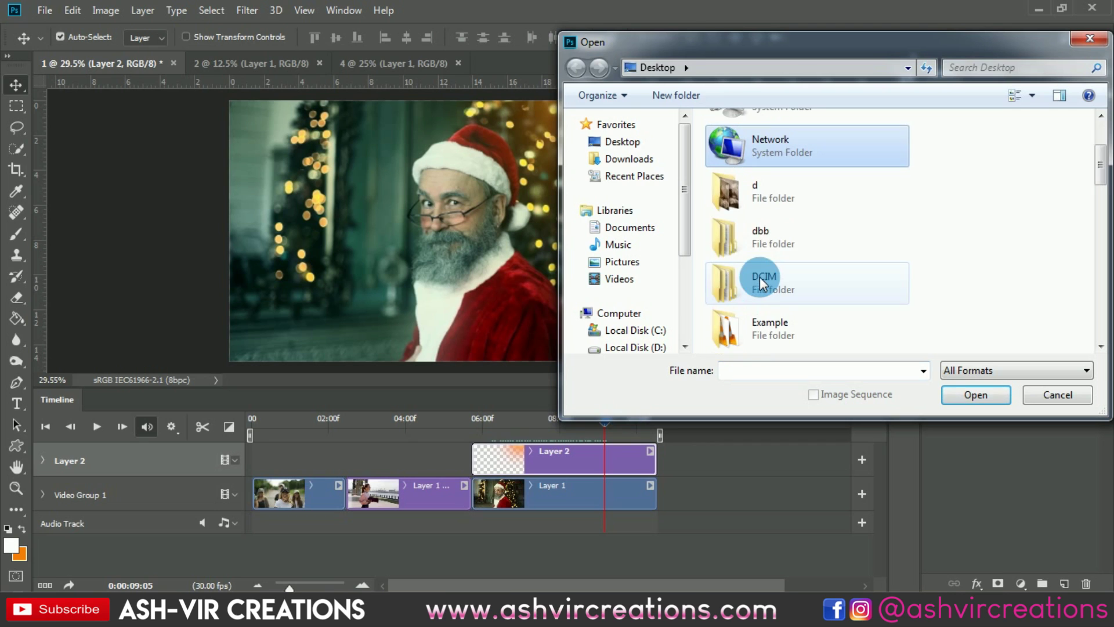
double_click(775, 200)
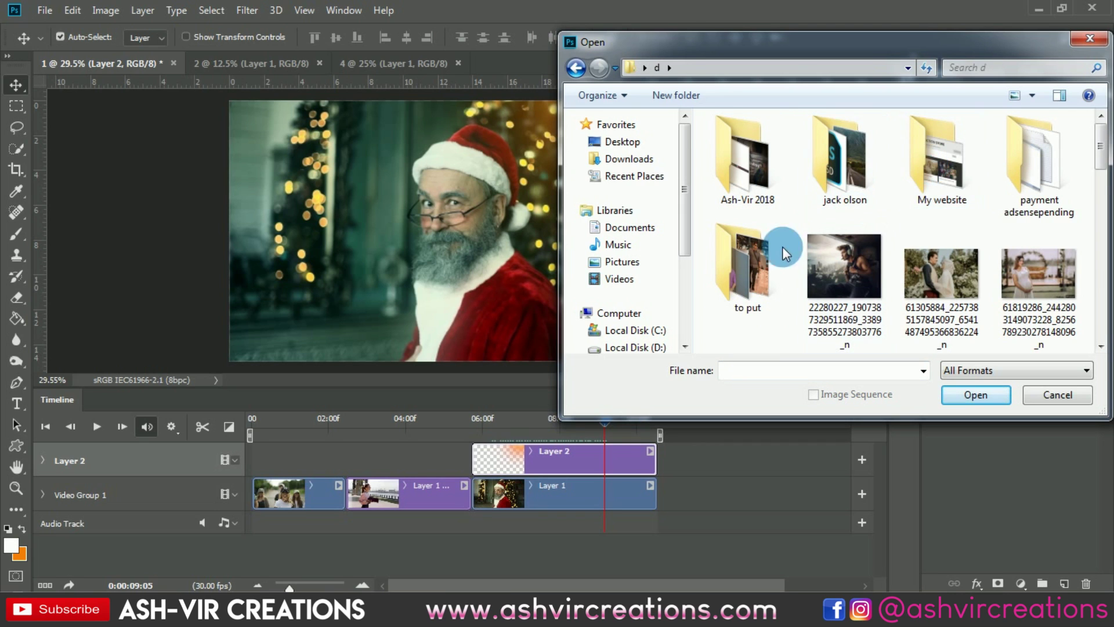
double_click(754, 175)
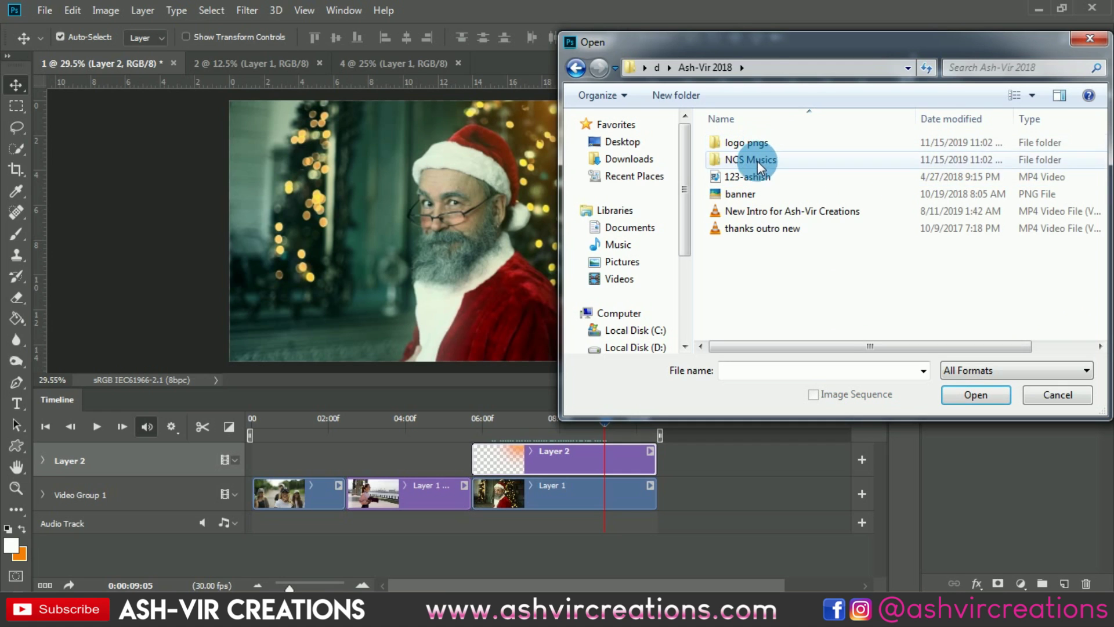
double_click(756, 160)
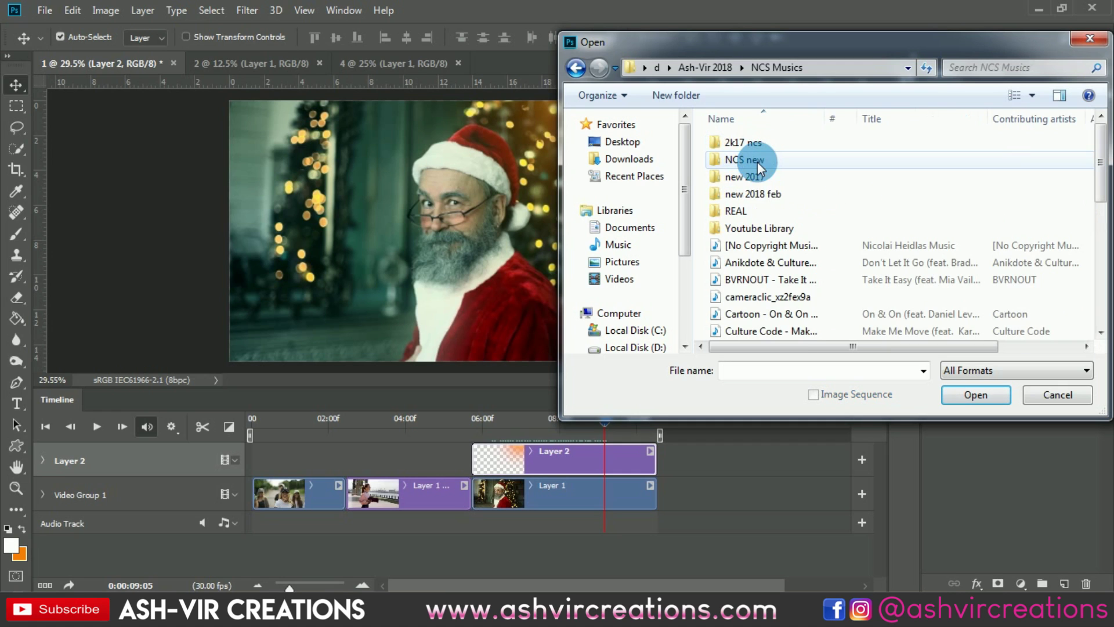
double_click(771, 262)
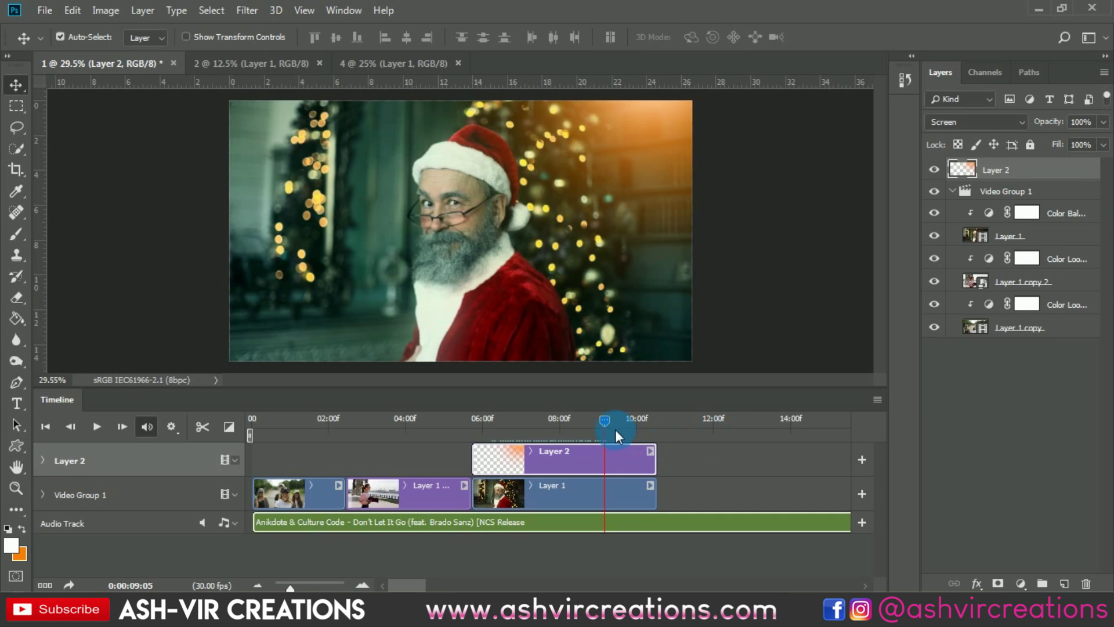
- Split the audio clip at 0:00:10:18, just past the last video clip, and delete the excess music after it
left_click_drag(604, 420, 484, 420)
left_click_drag(348, 423, 325, 422)
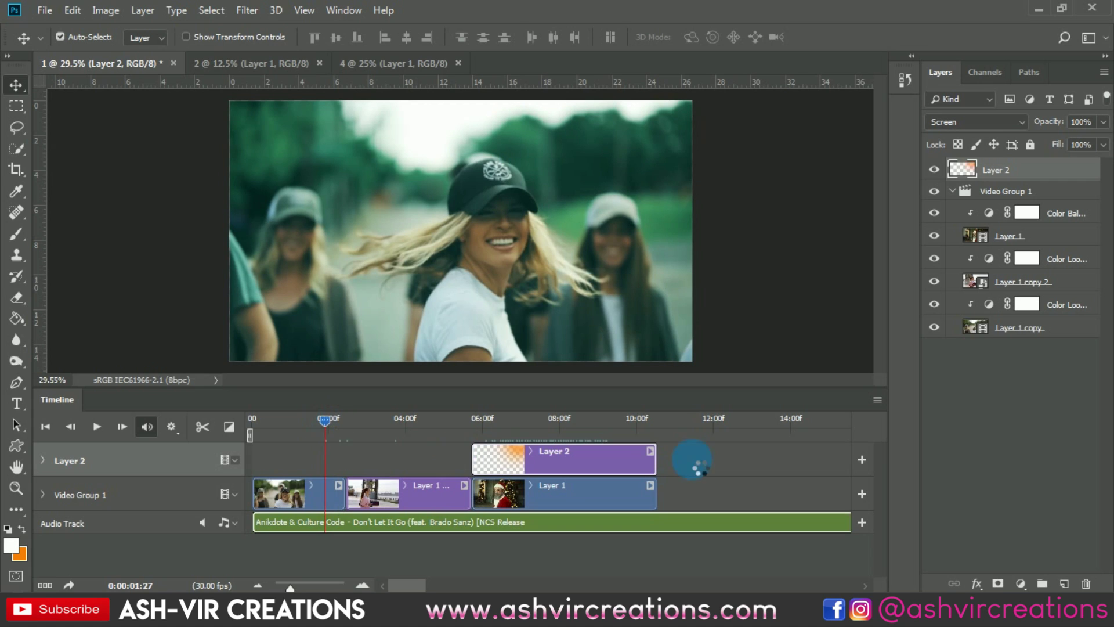
left_click(654, 423)
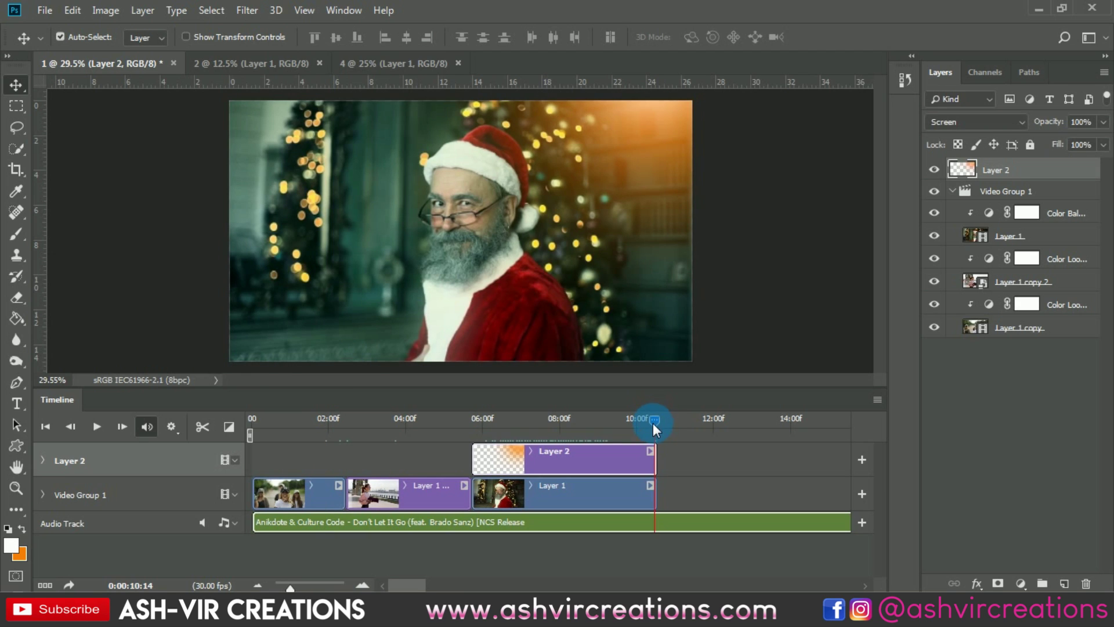
left_click(661, 422)
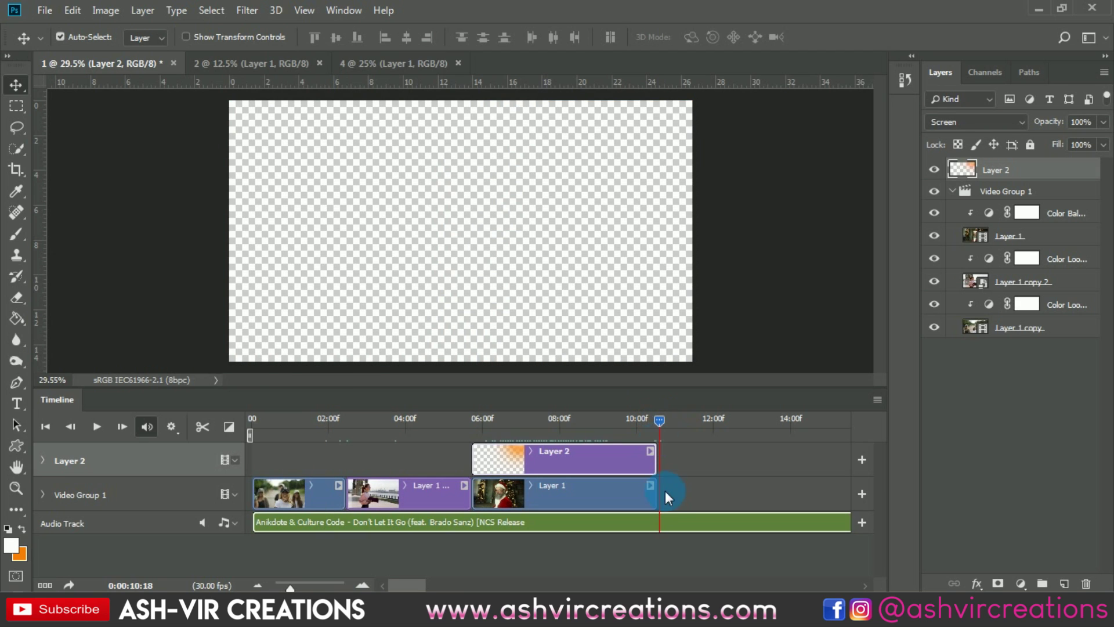
left_click(659, 520)
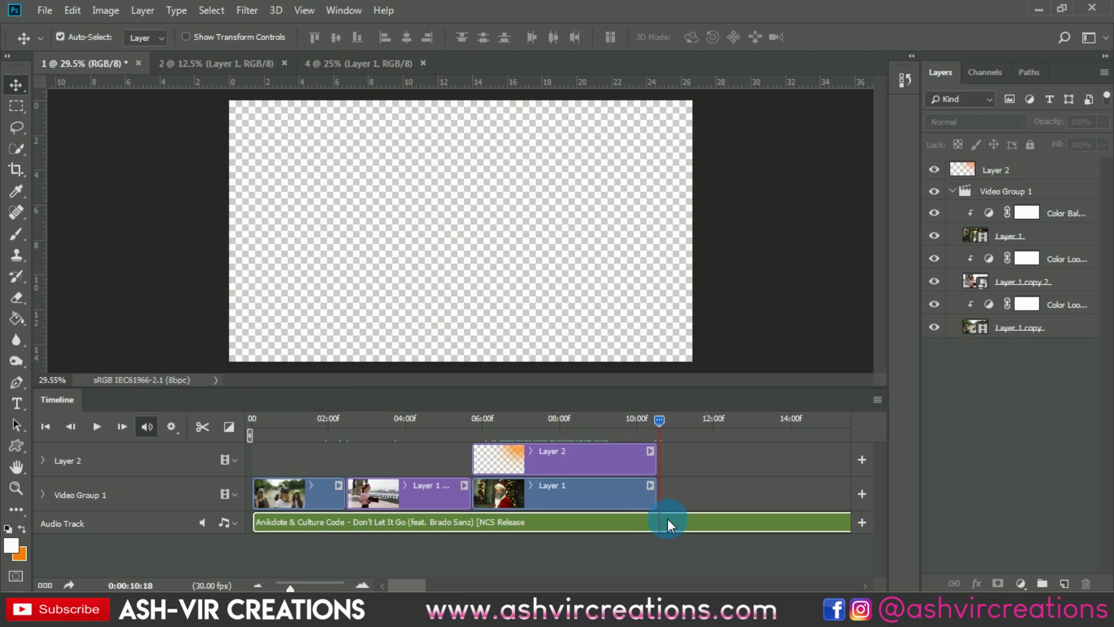
left_click(203, 426)
left_click(706, 522)
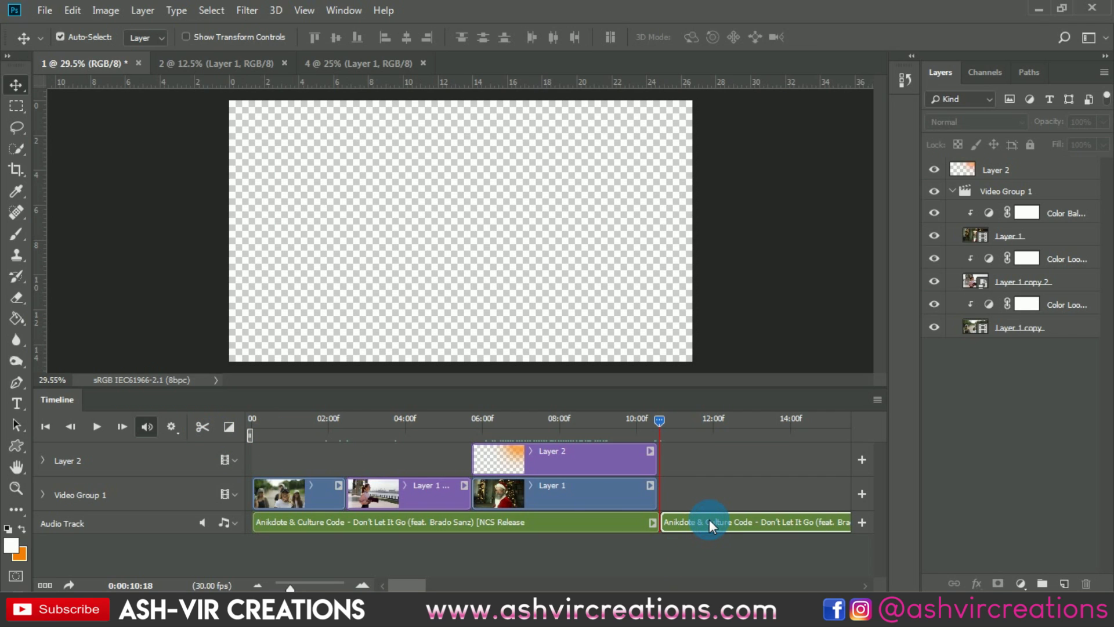
key("Delete")
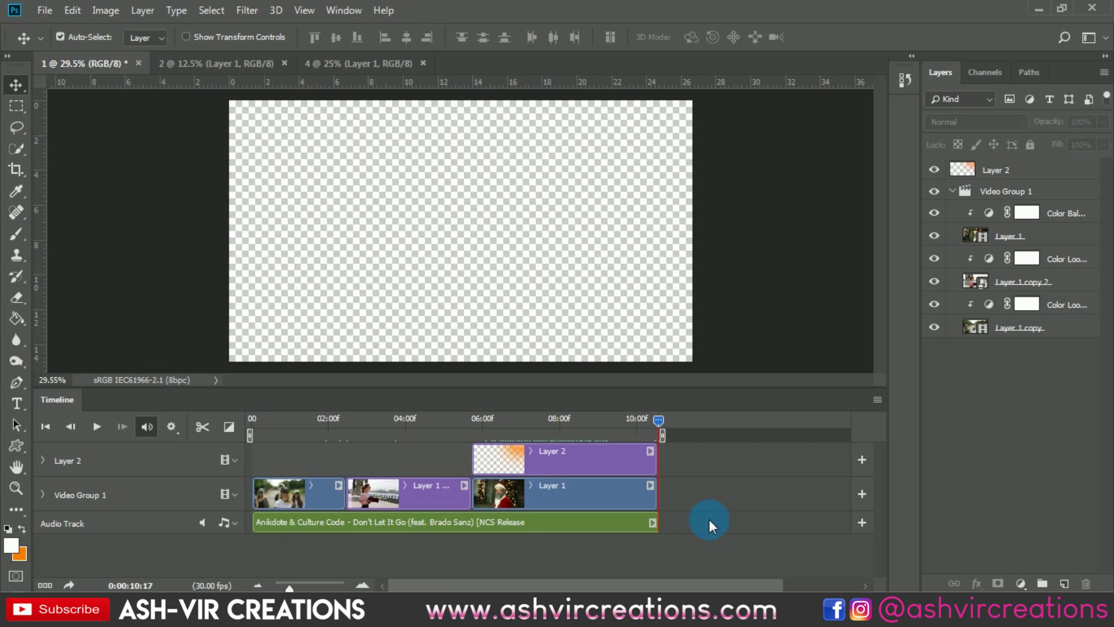
- Create a new empty layer above Layer 2 and fit its timeline clip to the first video clip's span
left_click_drag(656, 418, 638, 418)
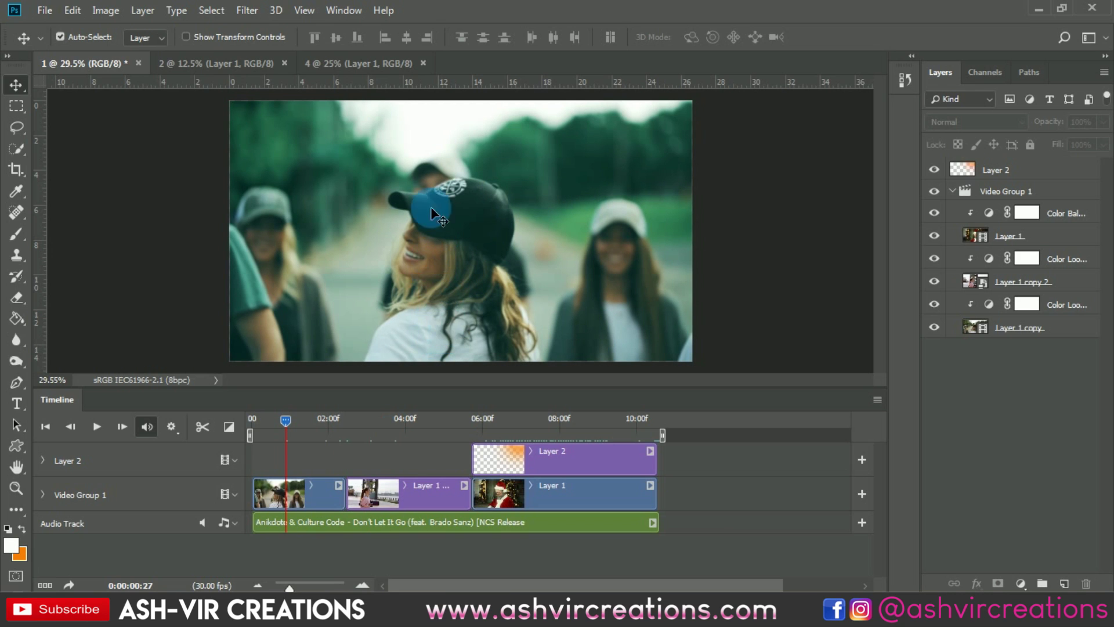
left_click(995, 170)
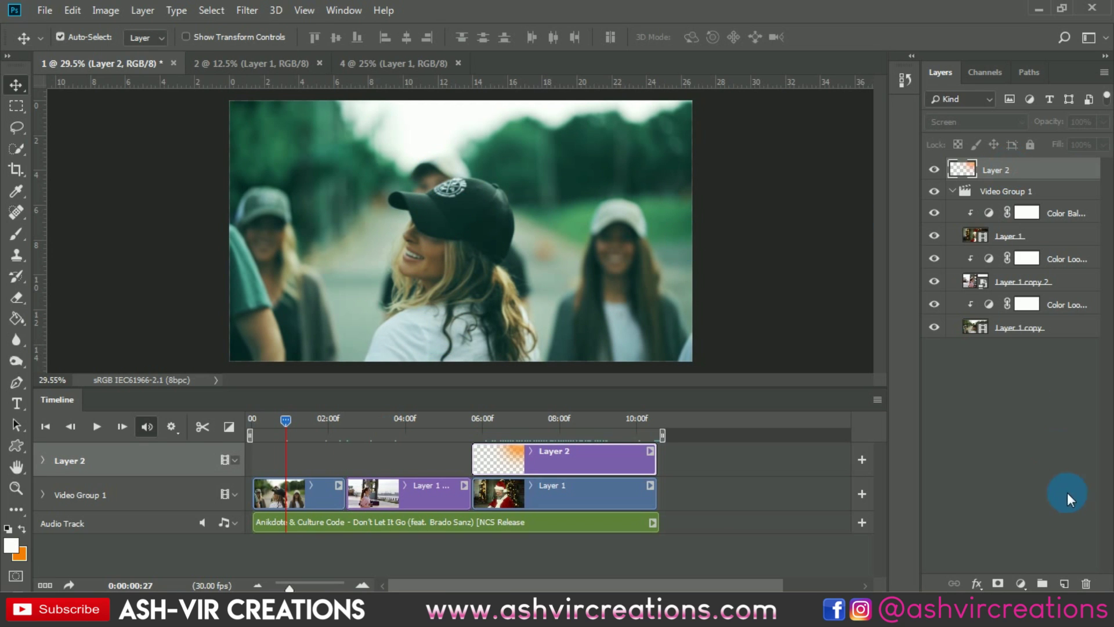
left_click(1064, 583)
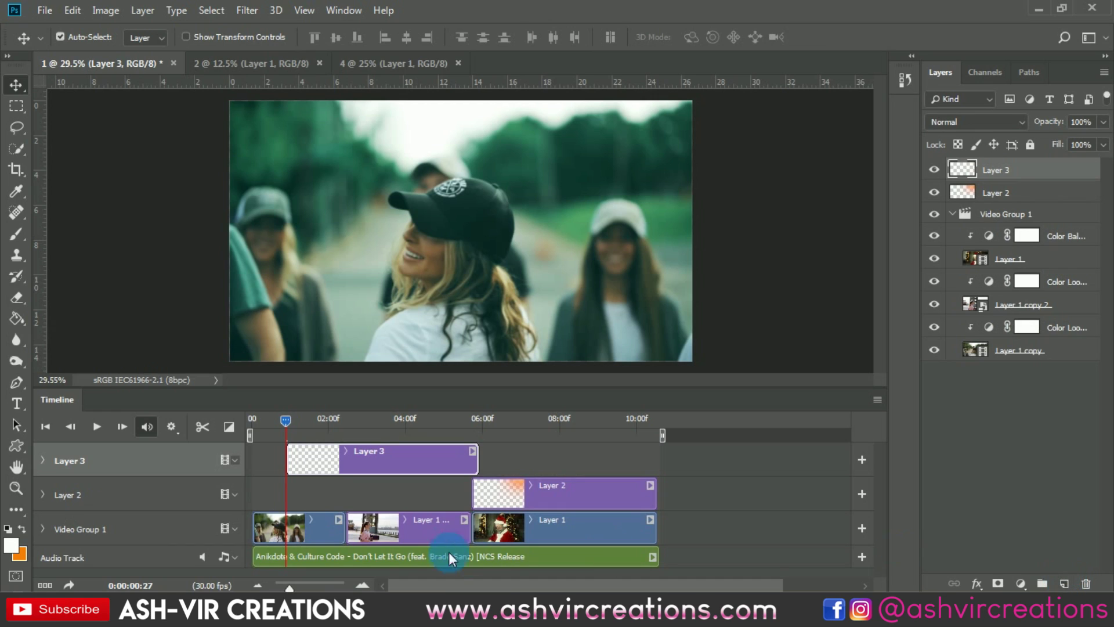
left_click_drag(427, 458, 345, 457)
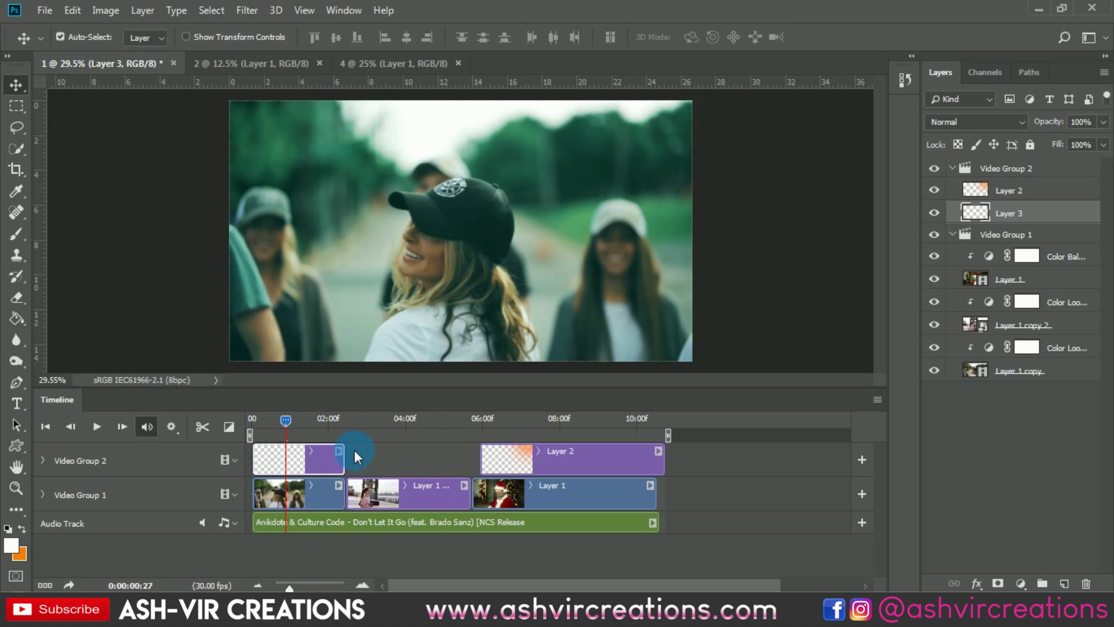
- Place the playhead at 0:00:00:15 and set up an 800 px orange Brush, testing and undoing spots over the woman's face
left_click(272, 423)
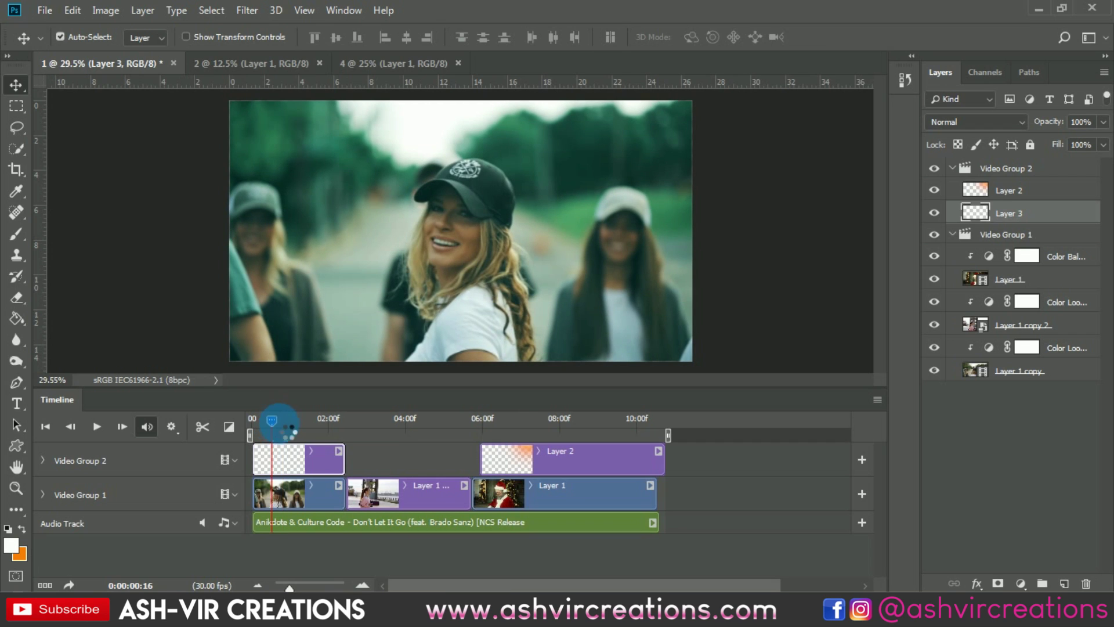
key("Left")
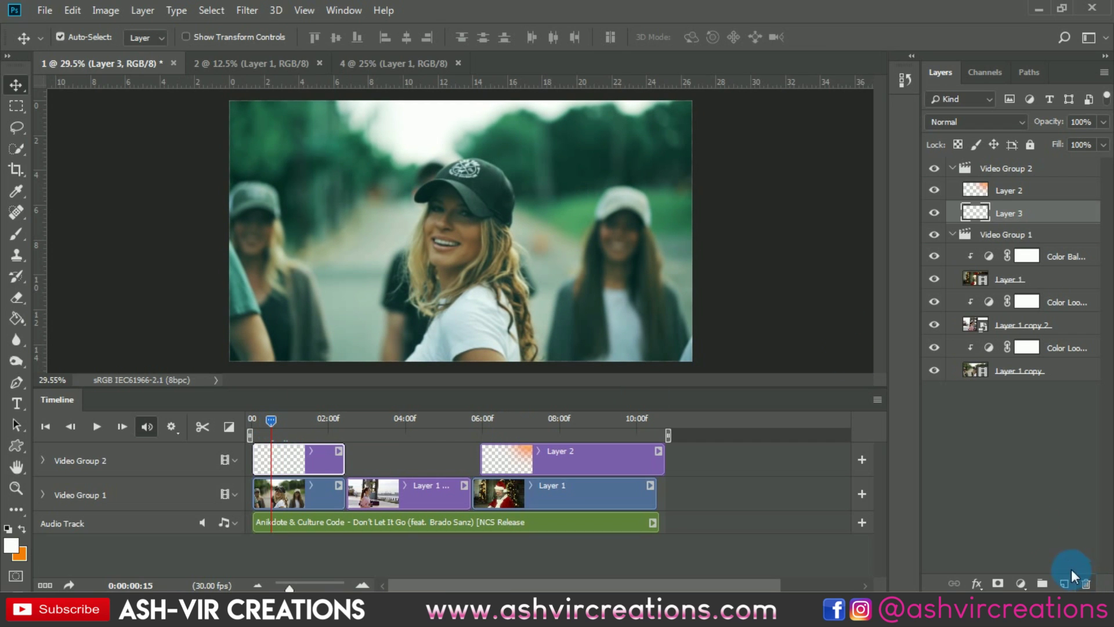
left_click(23, 235)
left_click(23, 528)
left_click(453, 256)
key("bracketright")
key("bracketright")
key("bracketright")
key("bracketright")
key("bracketright")
key("ctrl+z")
left_click(439, 238)
key("bracketleft")
key("bracketright")
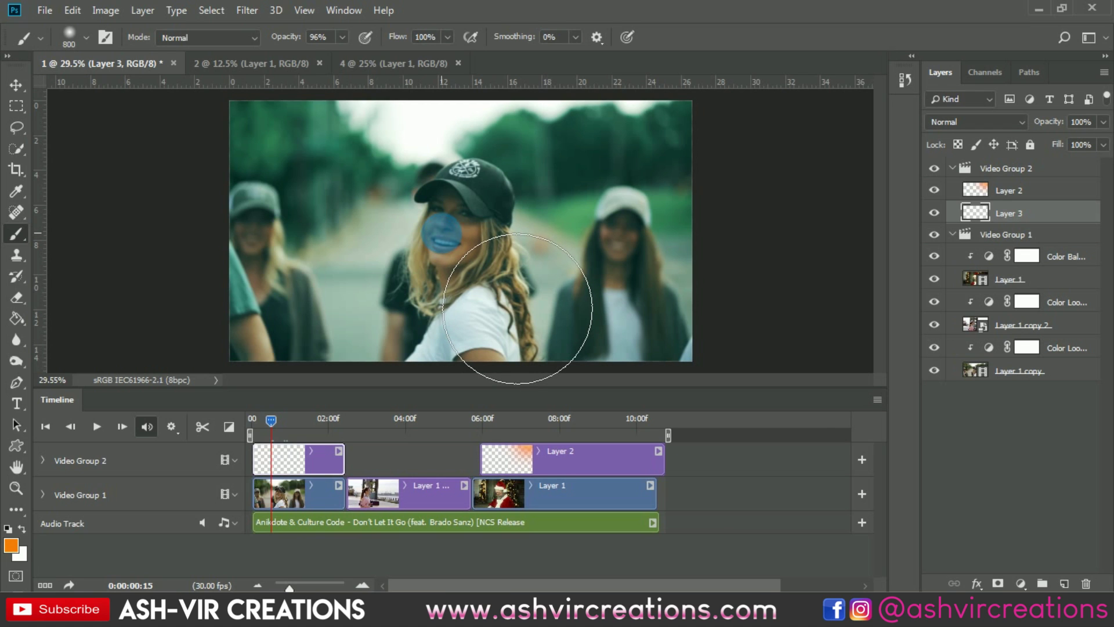
left_click(442, 232)
key("ctrl+z")
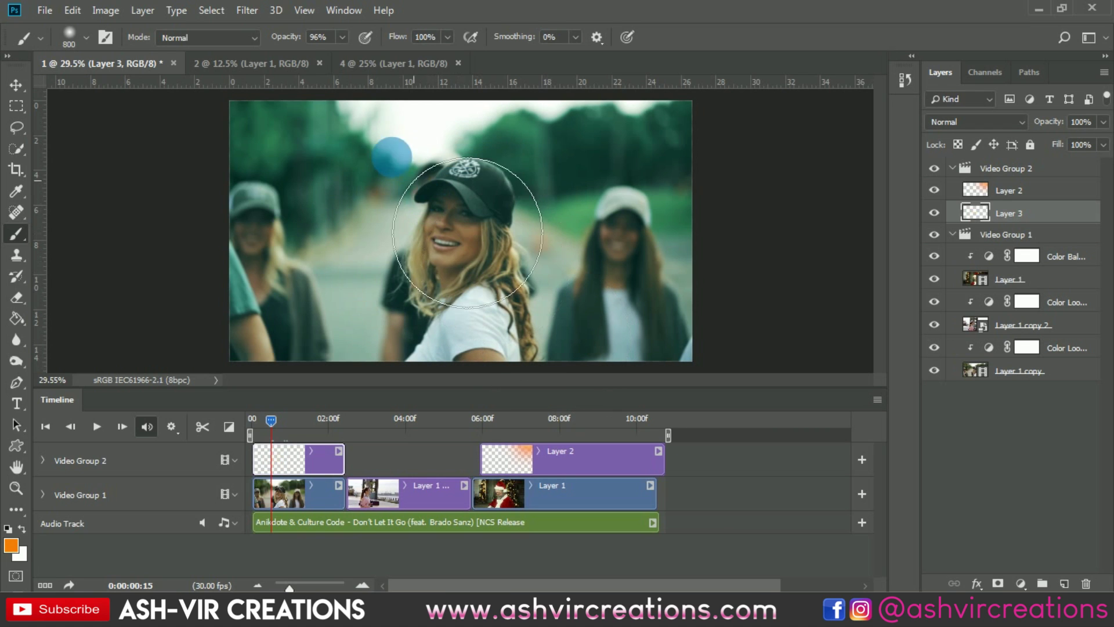
- Paint one orange spot over the woman's face on Layer 3 at 100% brush opacity and set its blend mode to Screen
left_click_drag(293, 38, 318, 38)
left_click(435, 232)
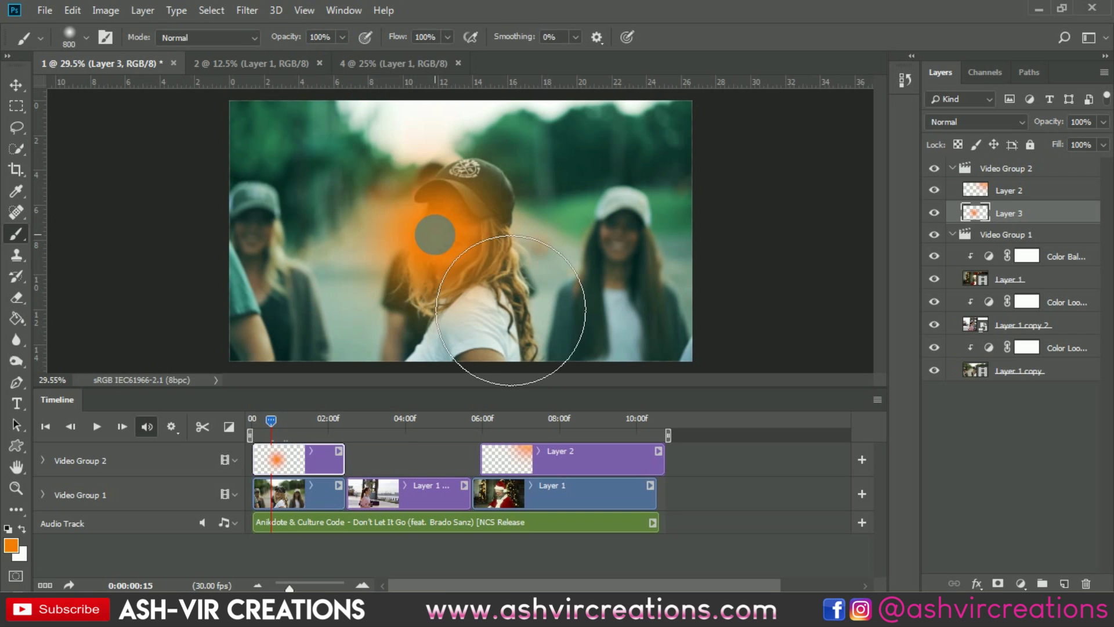
left_click(959, 121)
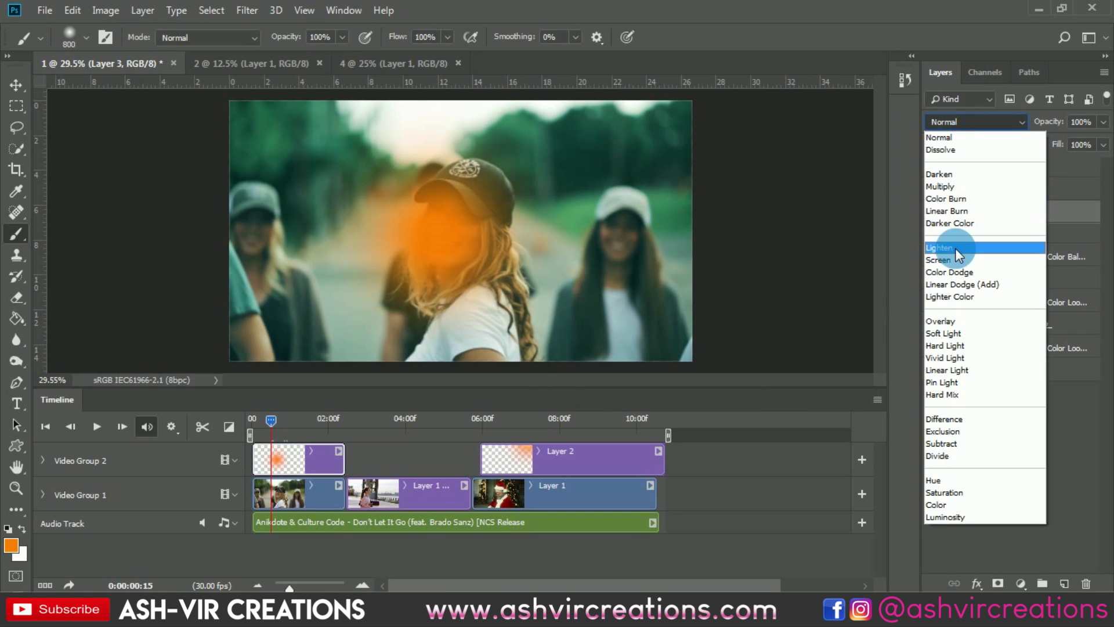
left_click(942, 260)
- Move the orange glow up to the bright sky beside the woman's cap and scale it to about 151%
left_click(16, 84)
left_click_drag(273, 174, 435, 261)
key("ctrl+t")
left_click_drag(507, 301, 491, 184)
left_click_drag(573, 240, 676, 320)
left_click_drag(480, 188, 451, 167)
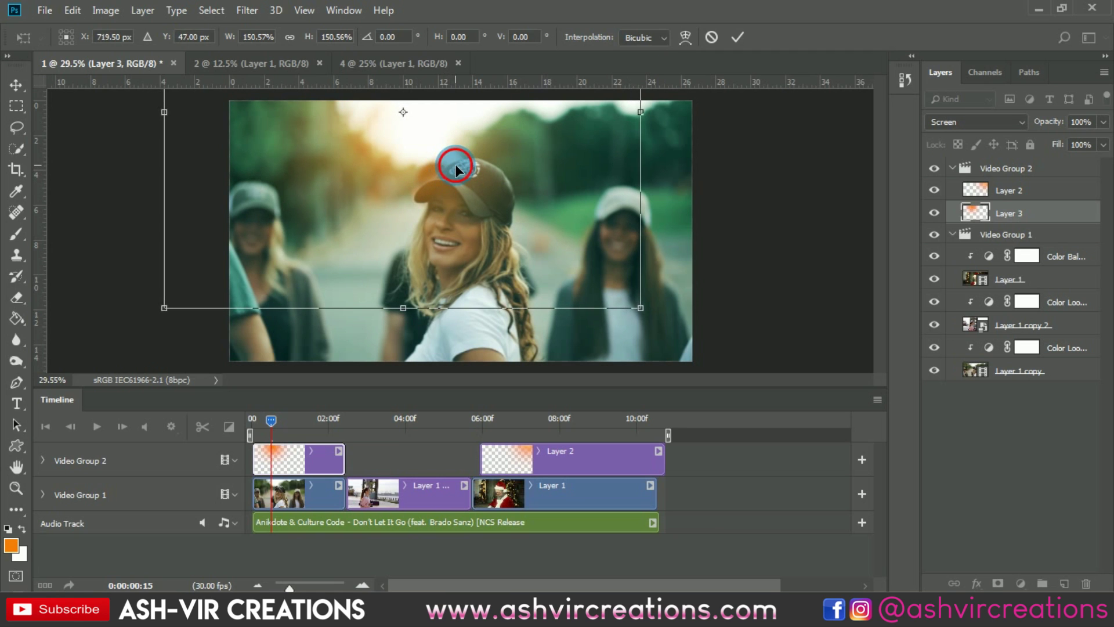
double_click(455, 164)
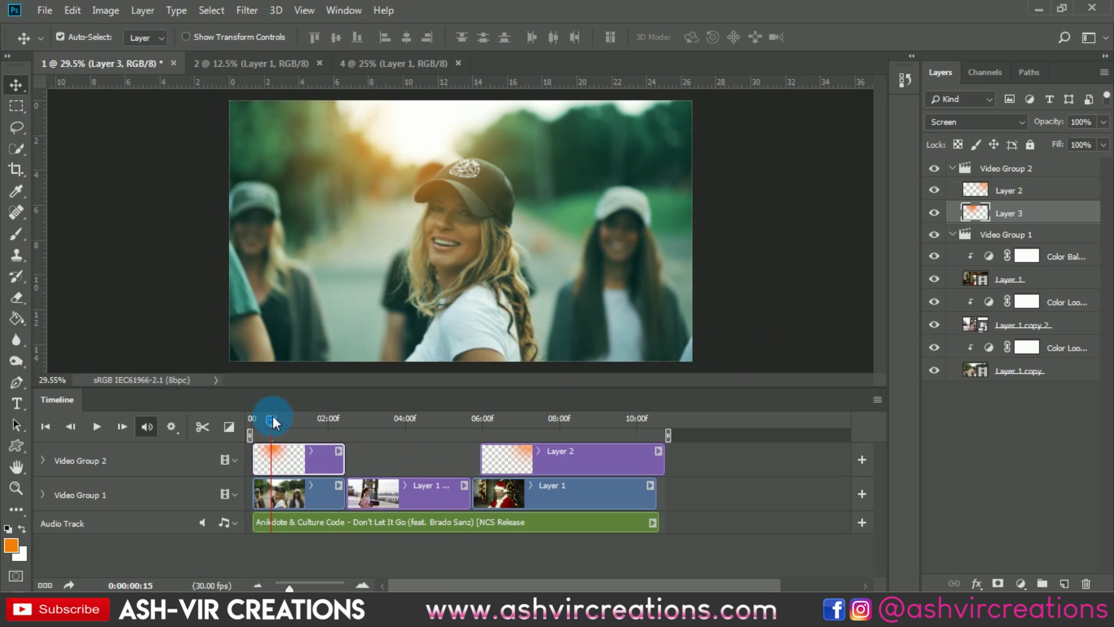
- Play back the first clip to check the glow until the second clip begins
left_click_drag(269, 416, 261, 416)
key("space")
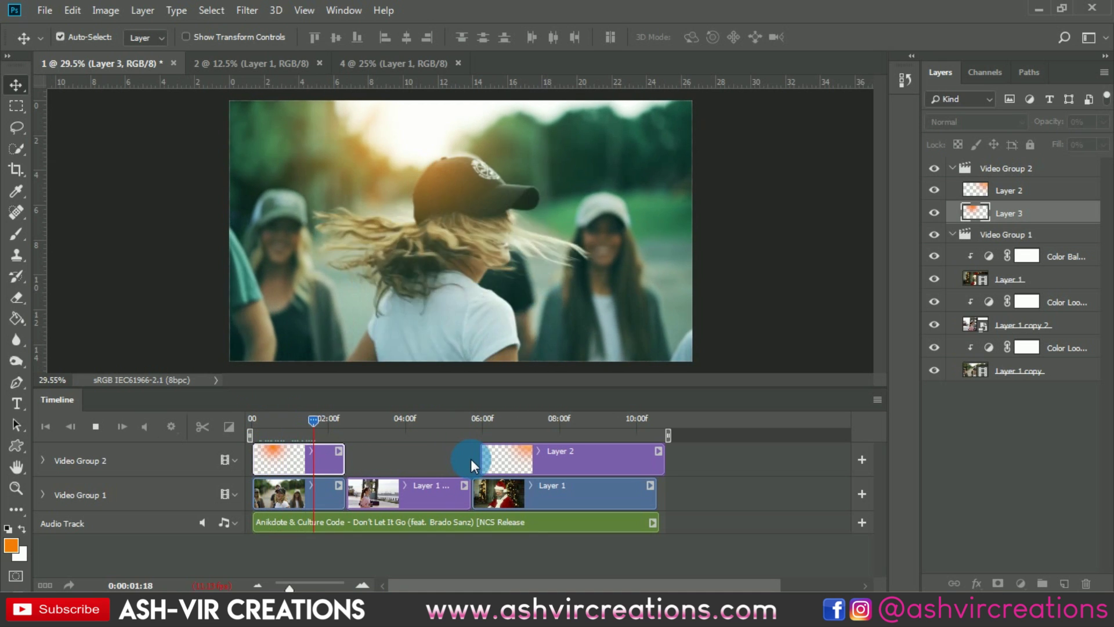
key("space")
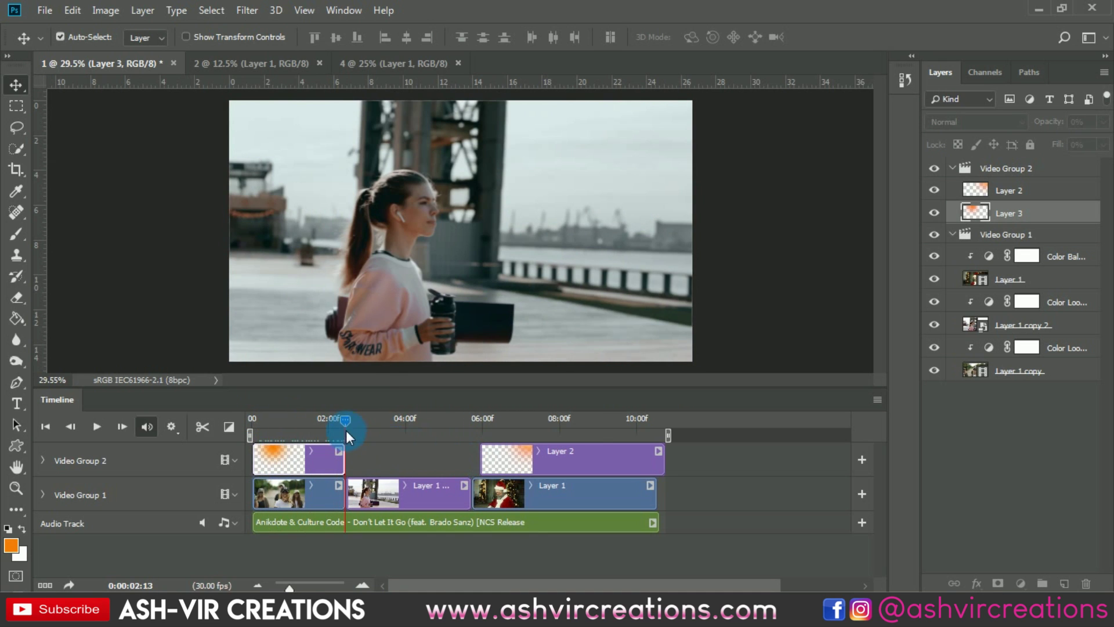
- Delete the middle video clip of the woman by the waterfront together with its Color Lookup adjustment
left_click(391, 487)
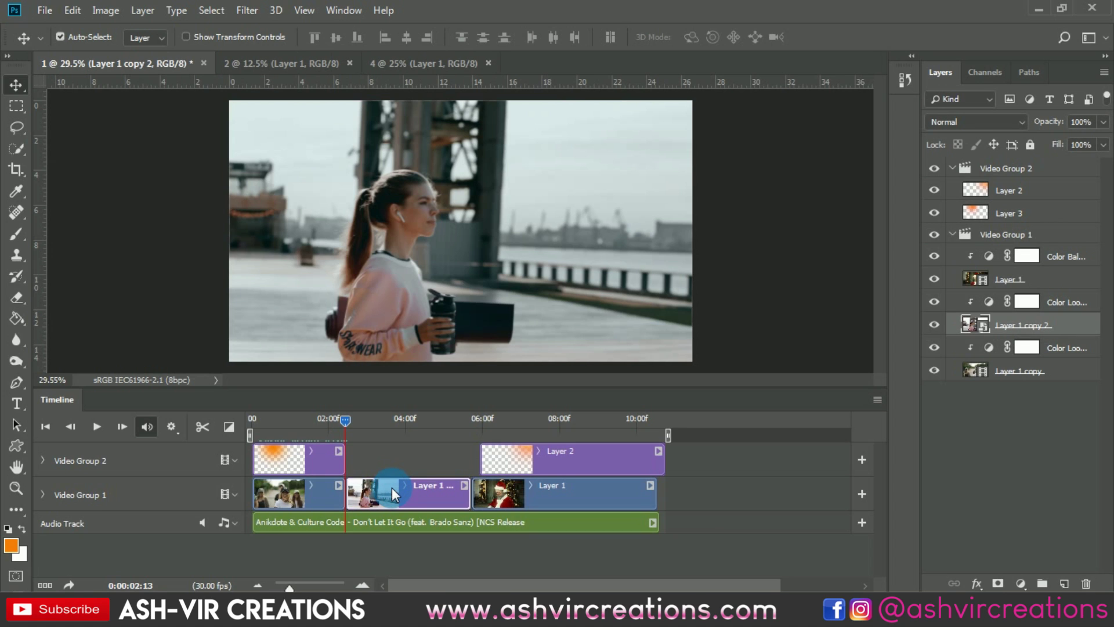
left_click(347, 420)
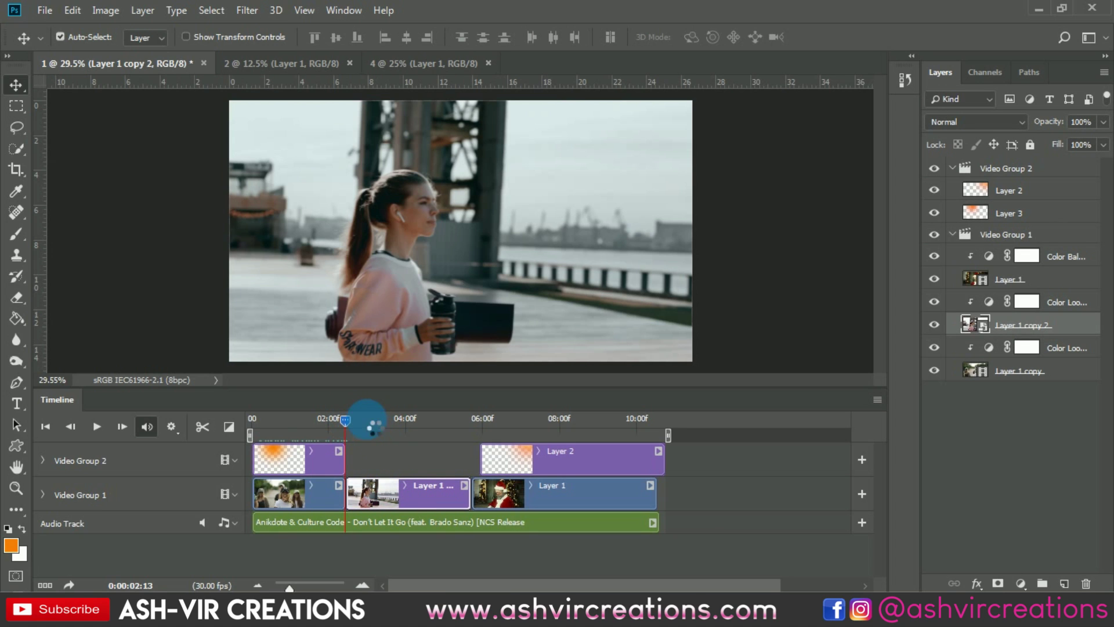
left_click(403, 488)
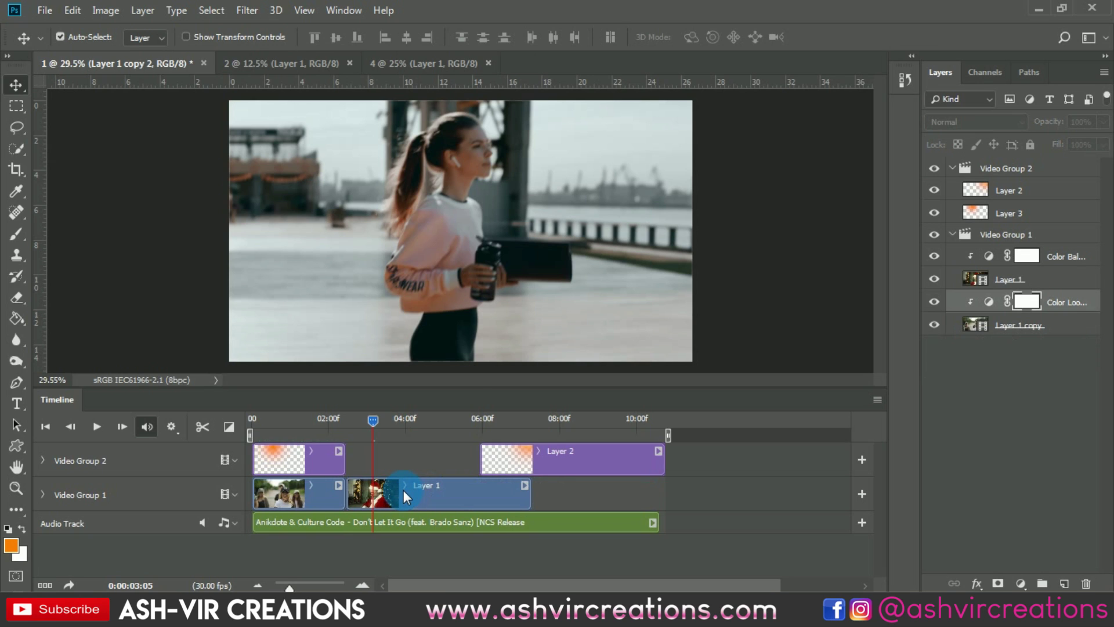
key("Delete")
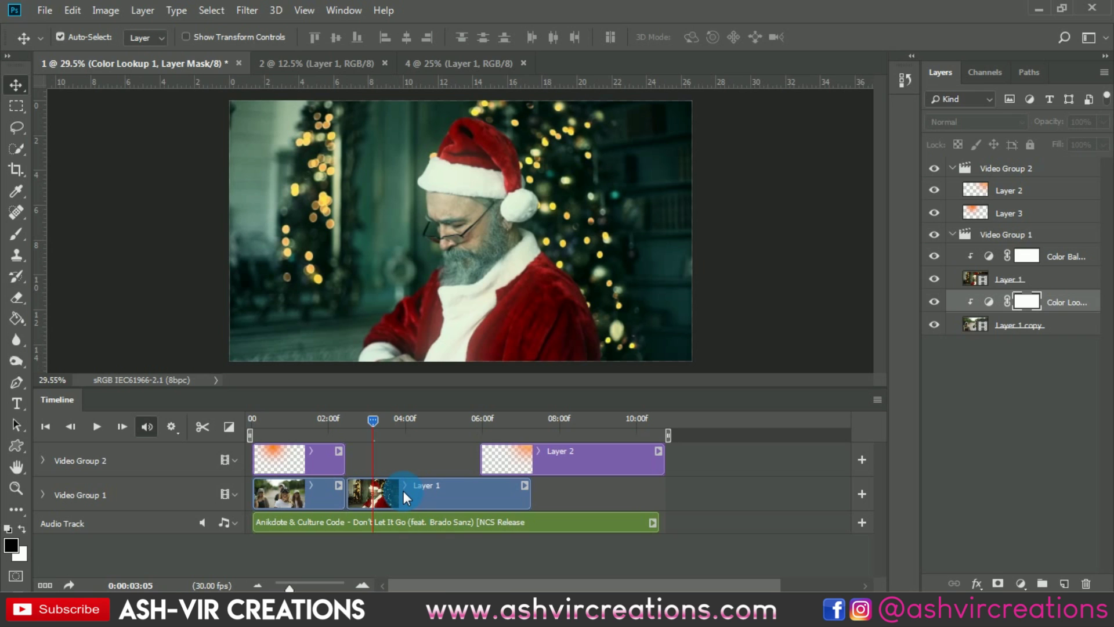
- Move the Layer 2 glow clip directly above the Santa clip and trim the music to end with that clip
left_click_drag(569, 456, 437, 465)
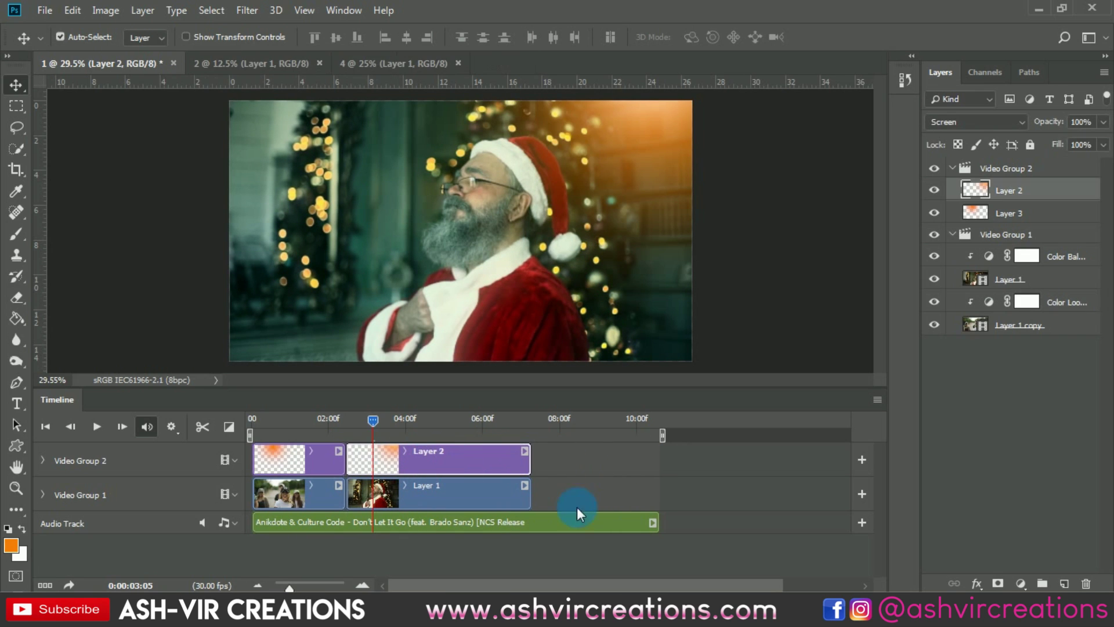
left_click(643, 521)
left_click_drag(655, 522, 530, 522)
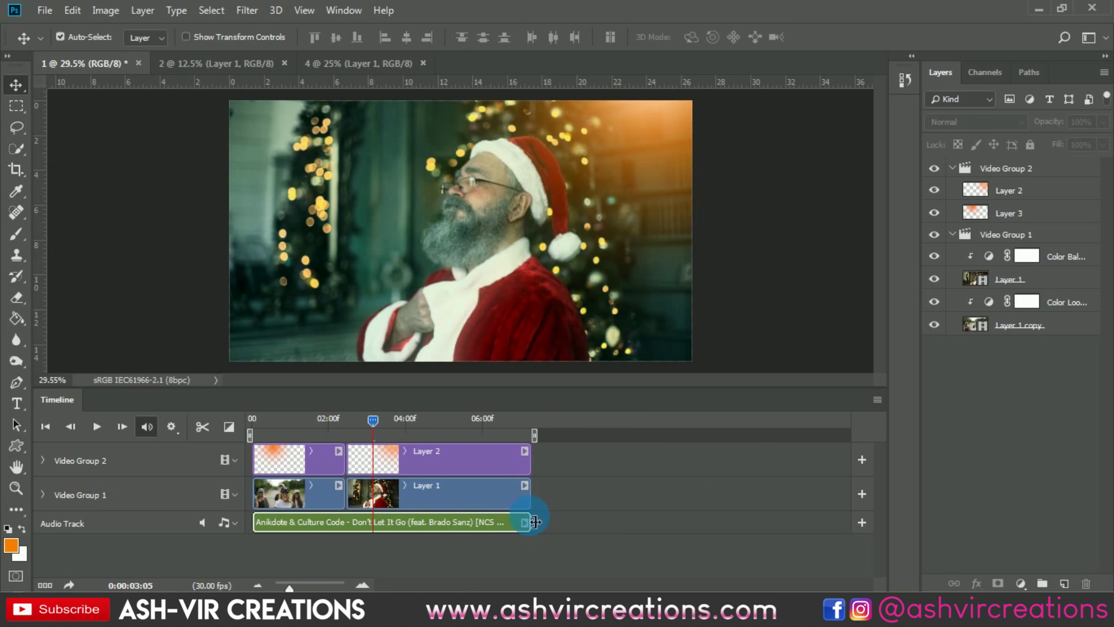
- Play back the shortened timeline from the start to review both clips with their glows and music
key("space")
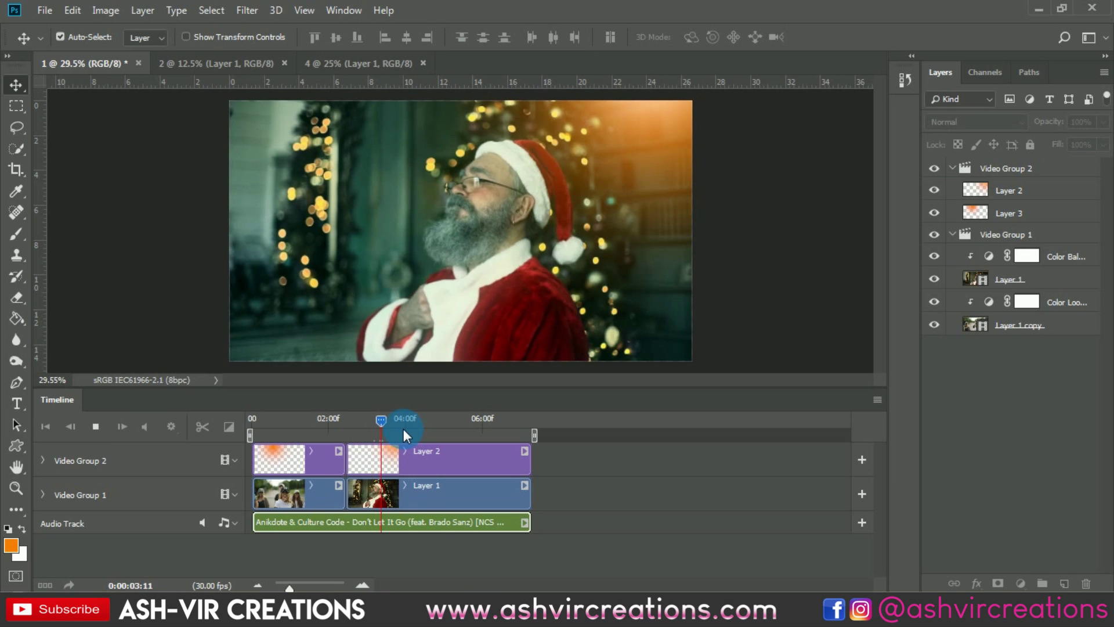
left_click(291, 423)
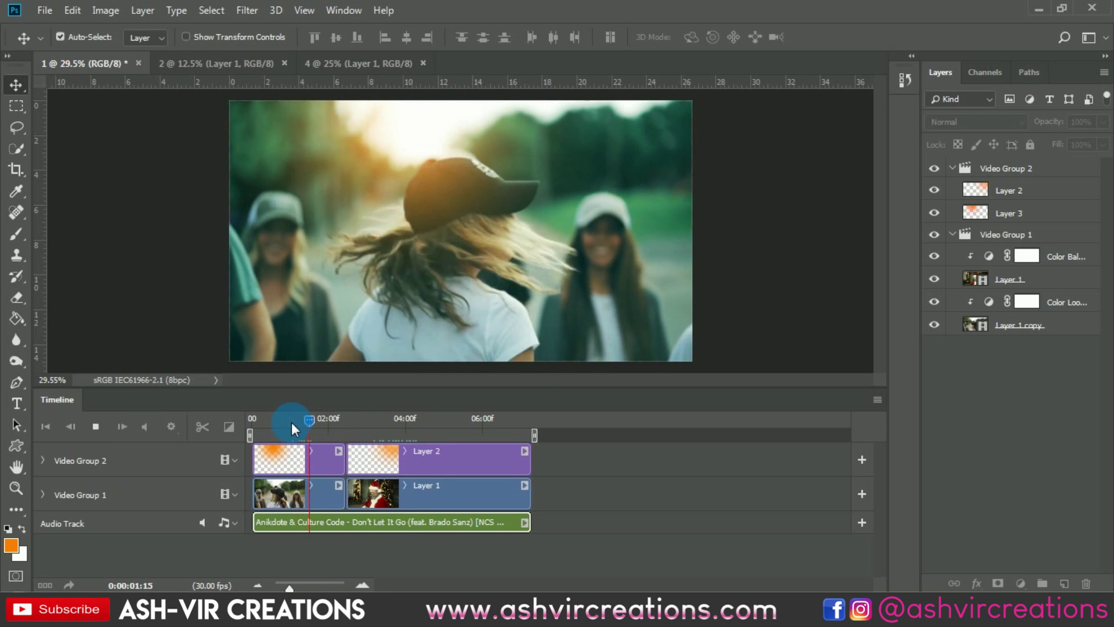
key("space")
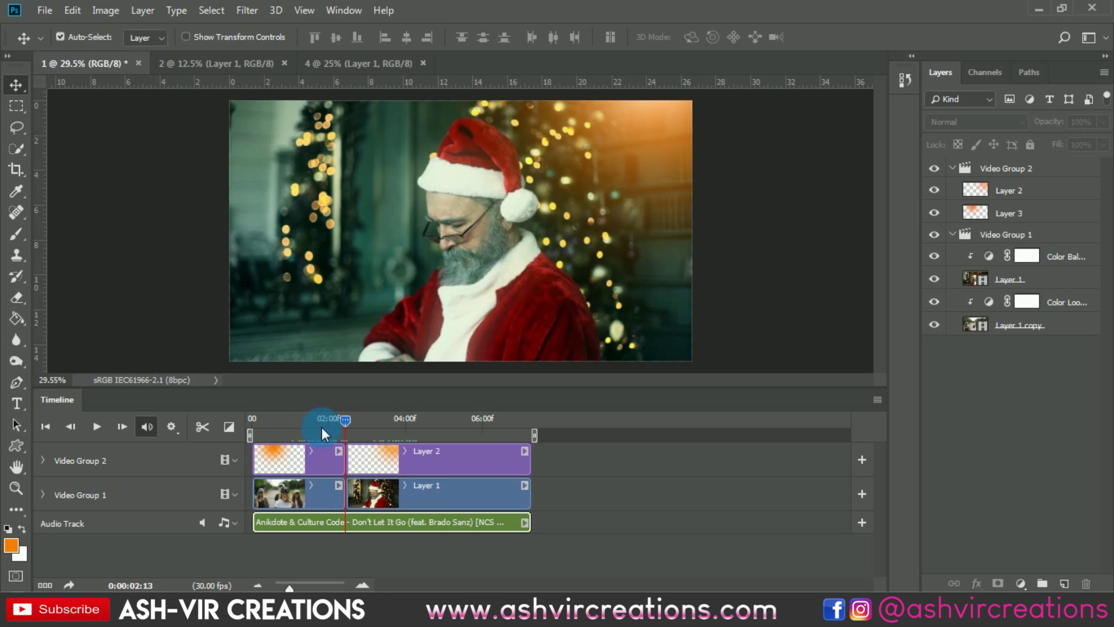
left_click_drag(344, 419, 319, 420)
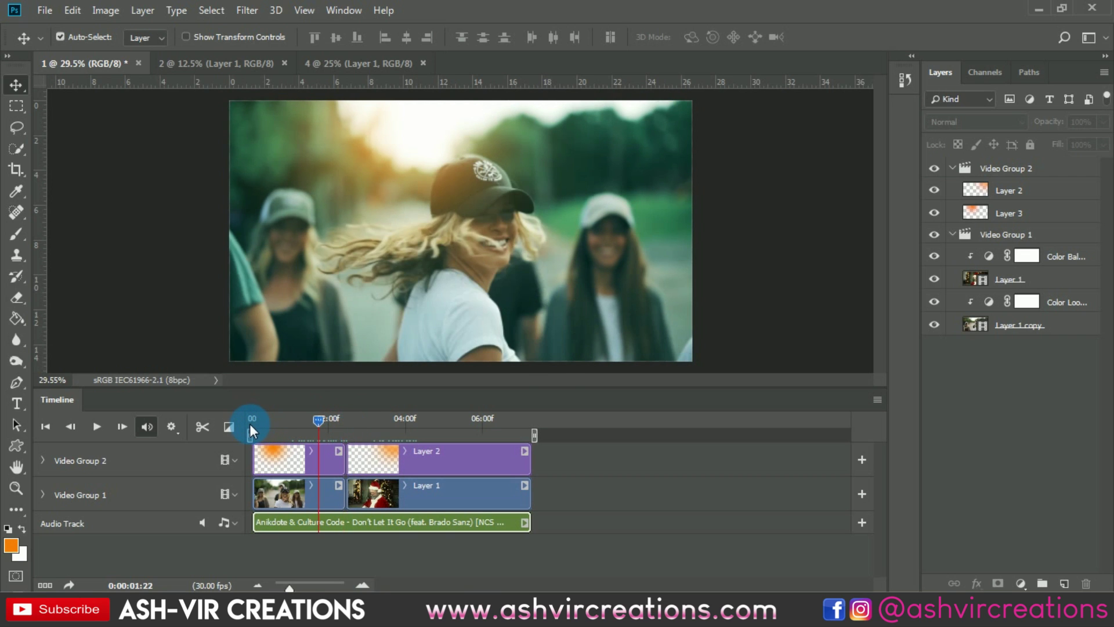
left_click(251, 425)
key("space")
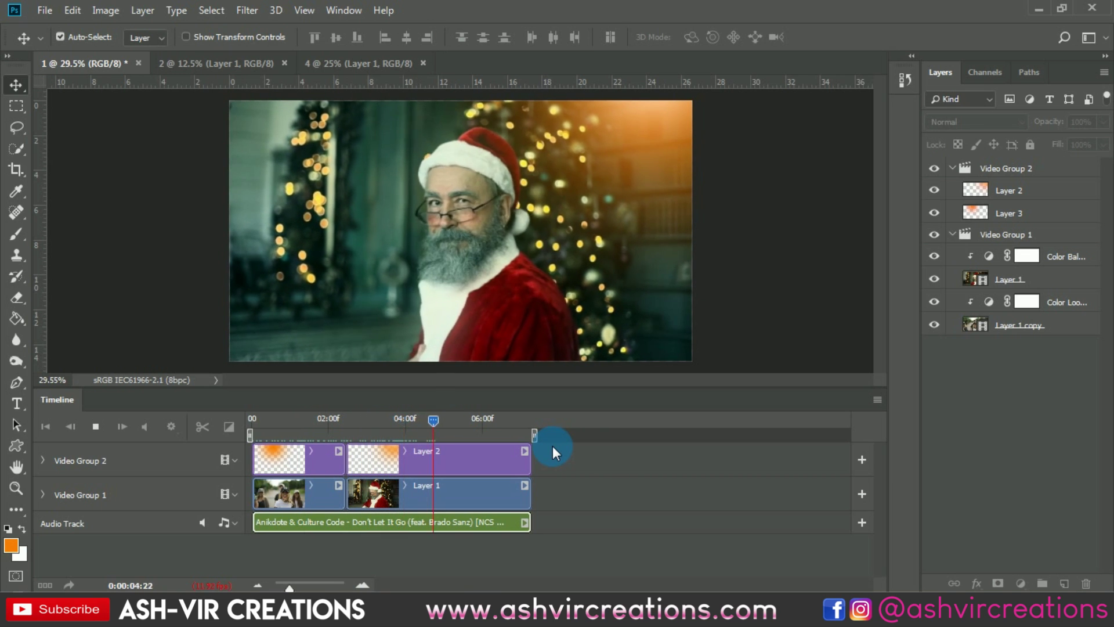
key("space")
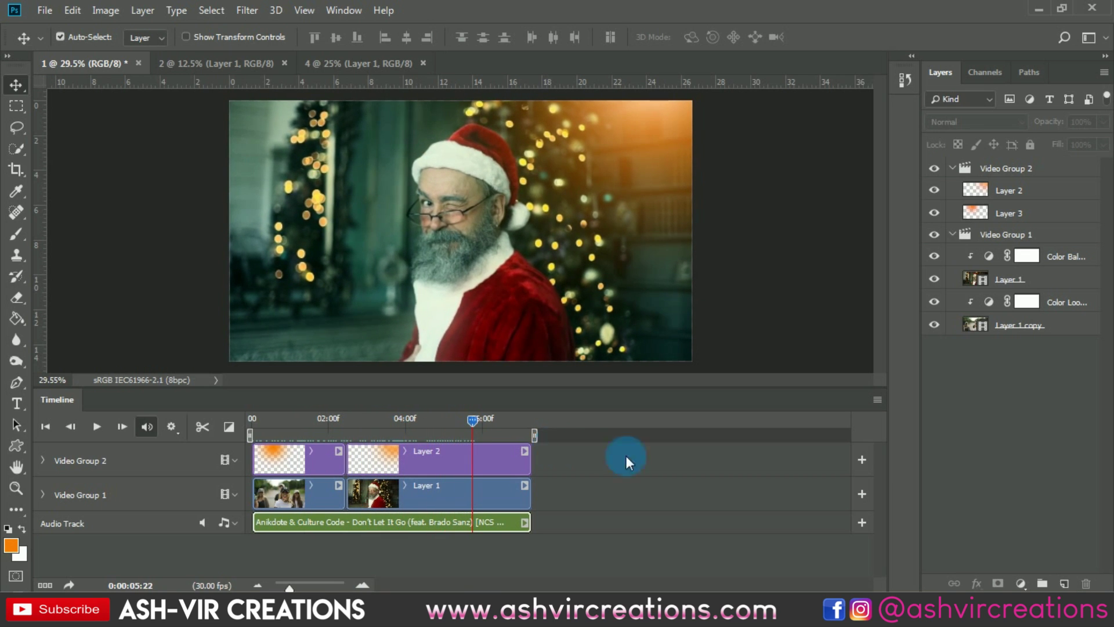
- Compare the first clip before and after by hiding Layer 3 and its Color Lookup, playing it, and showing both again
left_click_drag(476, 426, 304, 424)
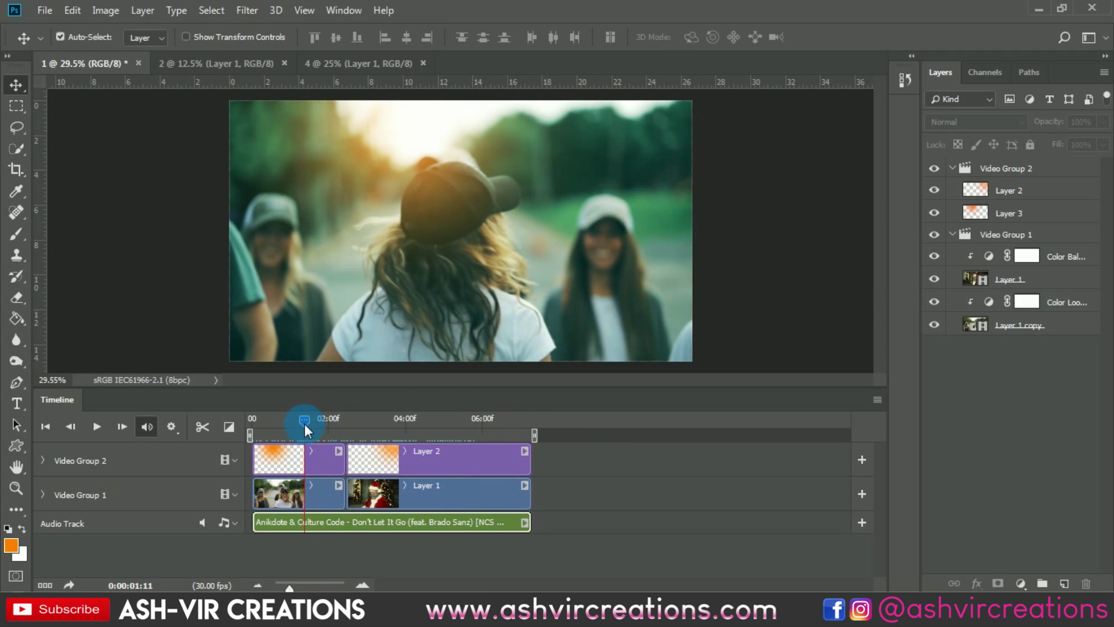
left_click(305, 447)
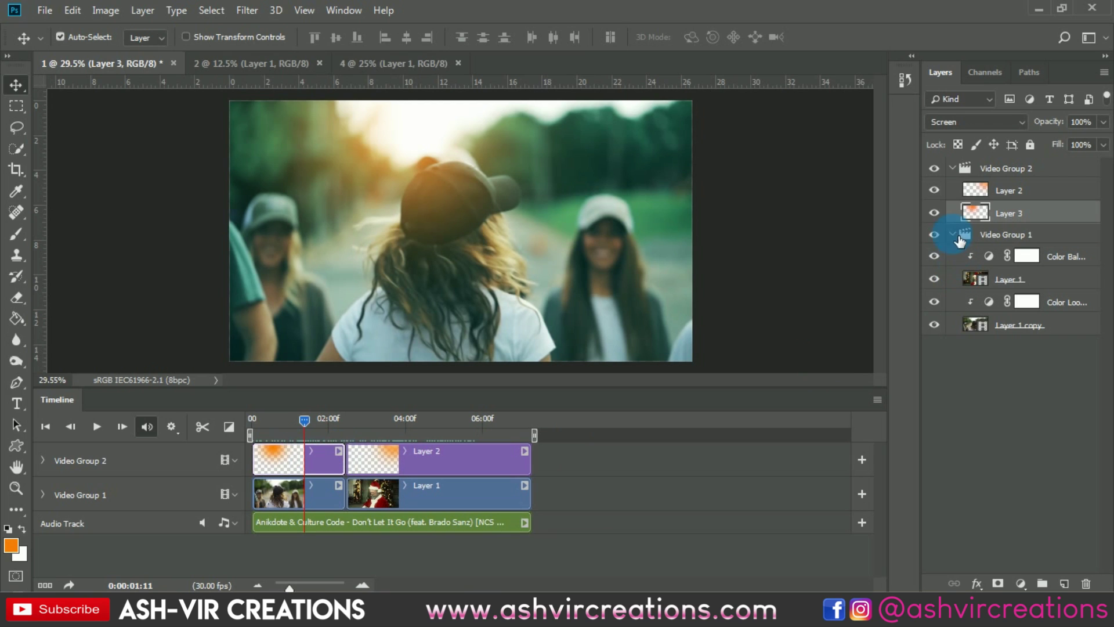
left_click(934, 213)
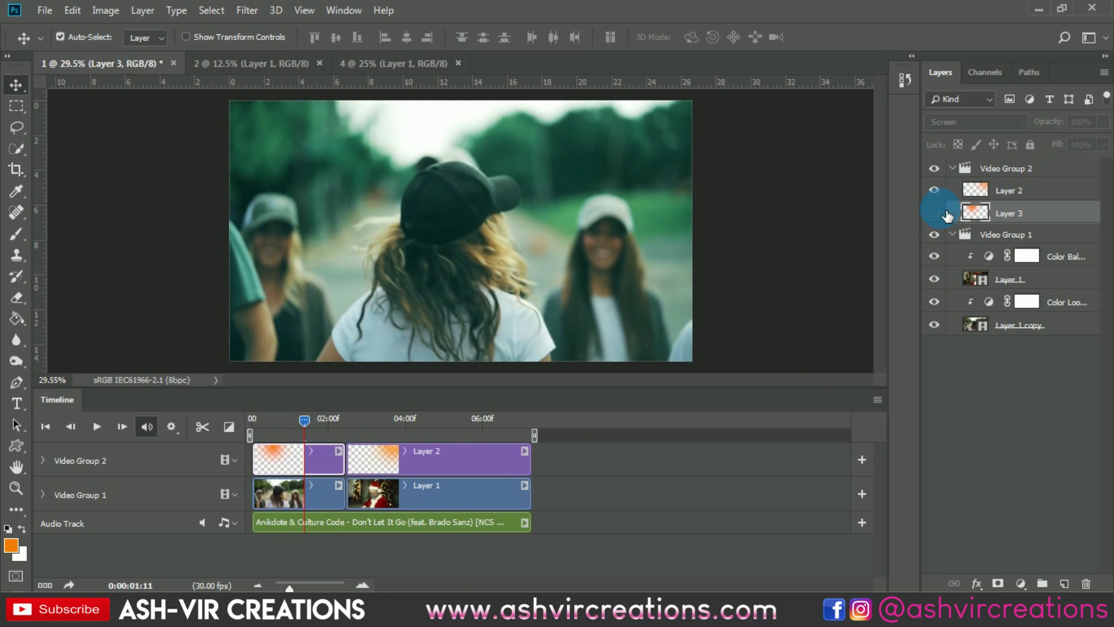
left_click(941, 307)
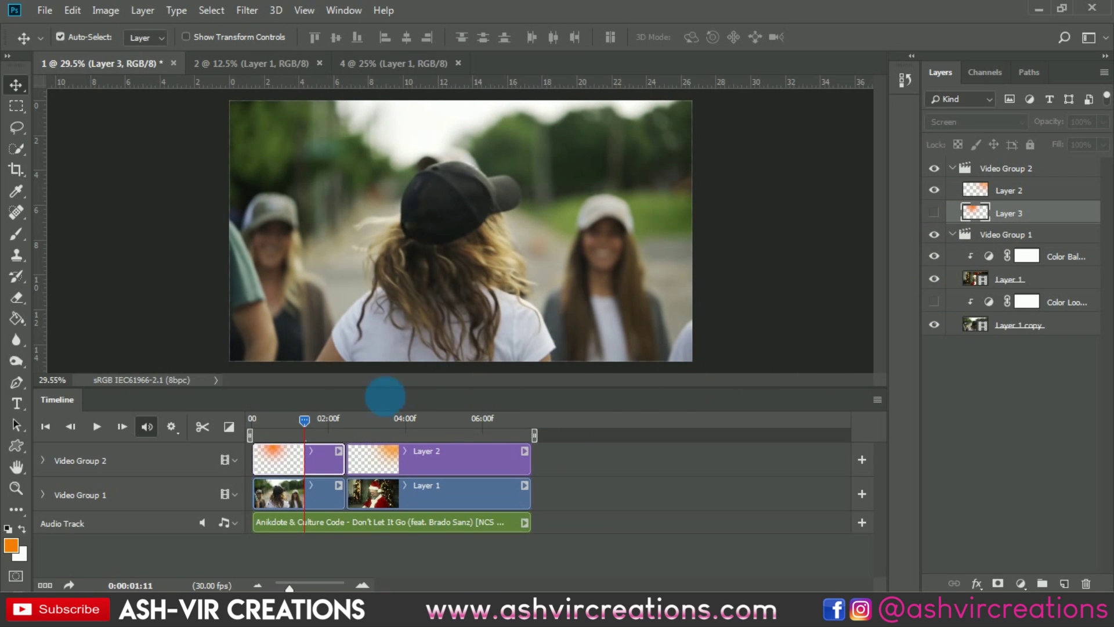
left_click_drag(296, 413, 249, 416)
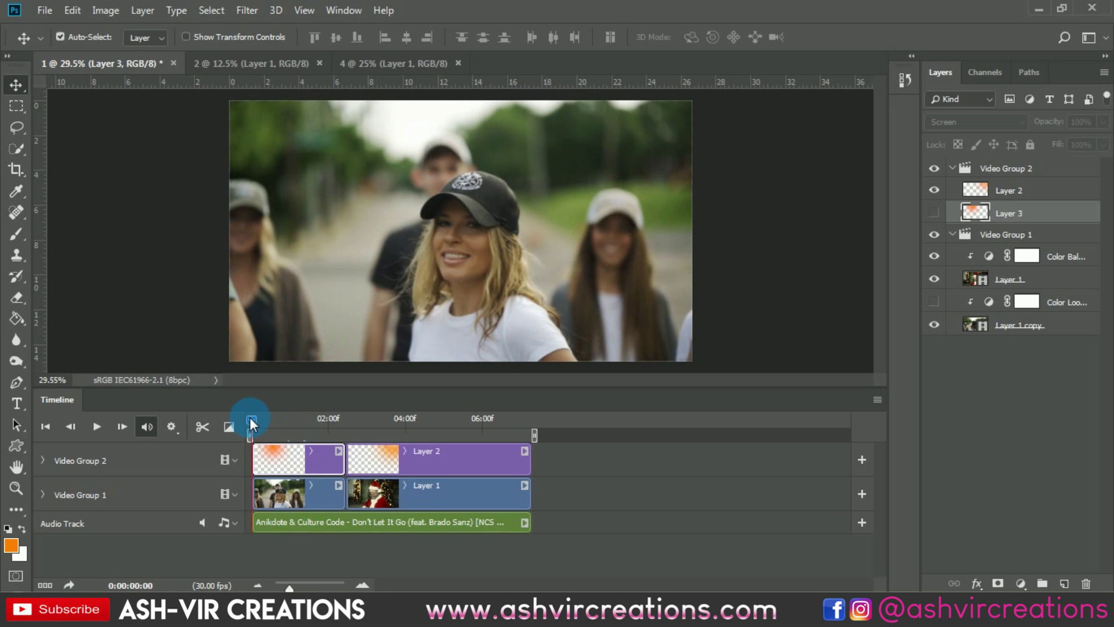
key("space")
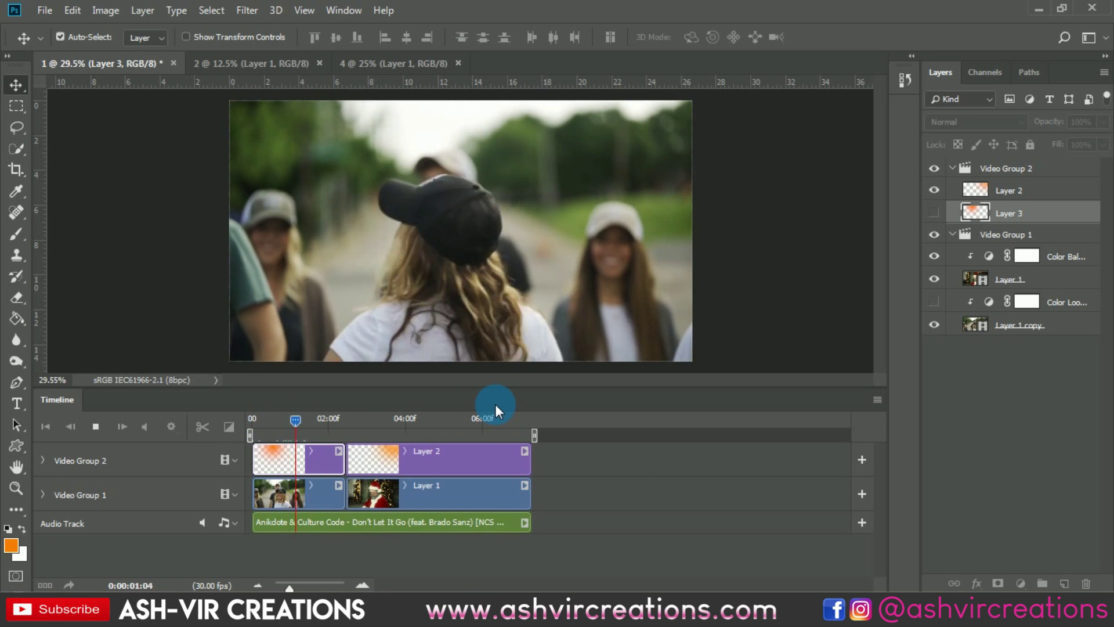
key("space")
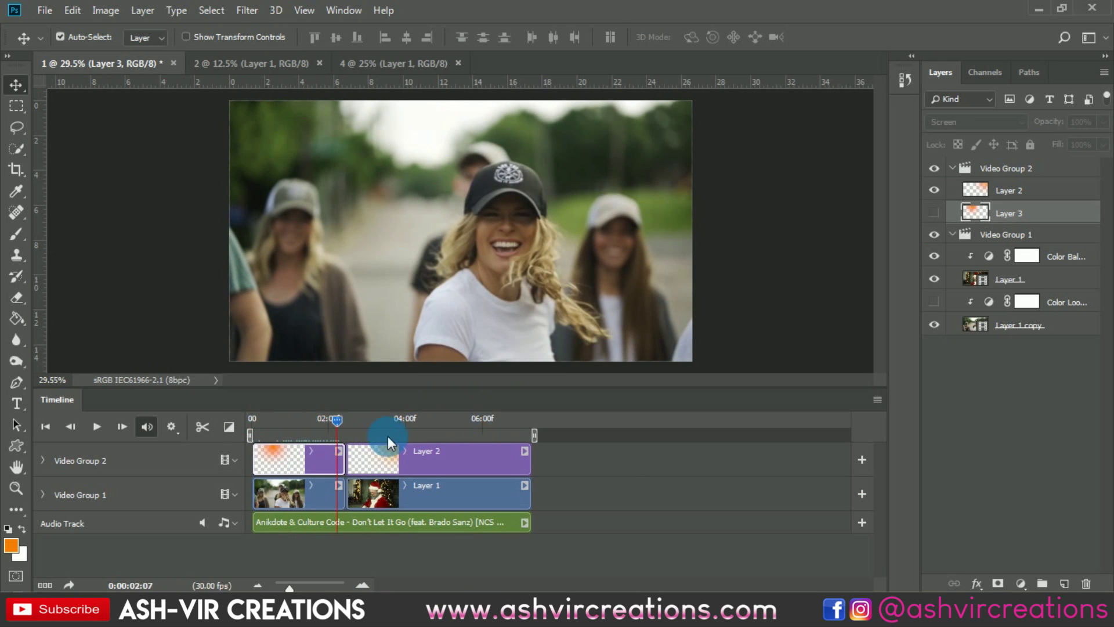
left_click(947, 302)
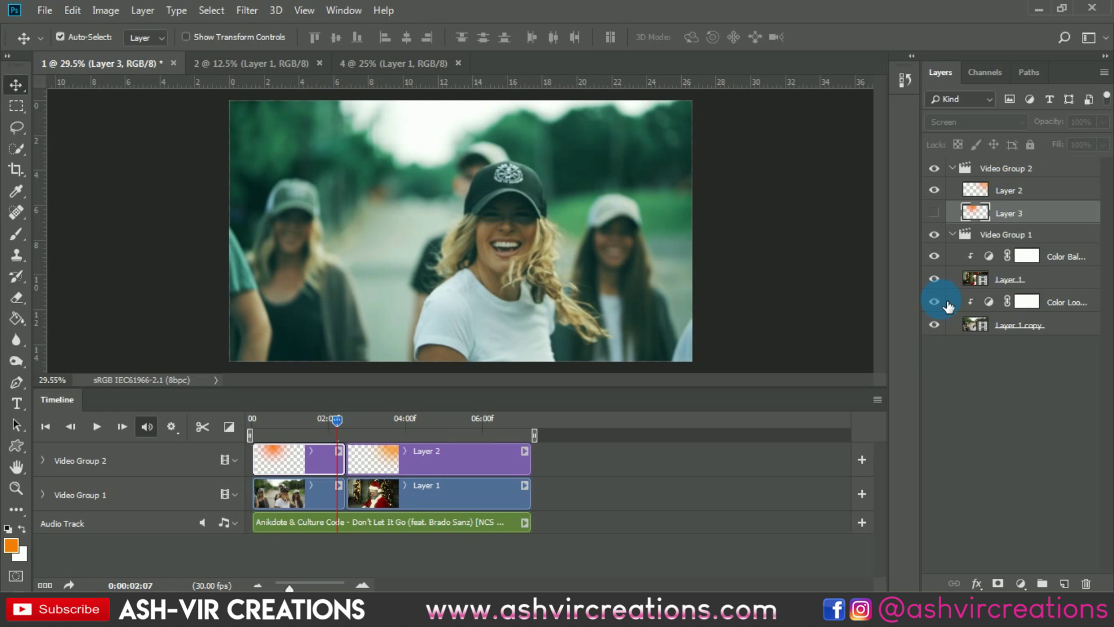
left_click(934, 213)
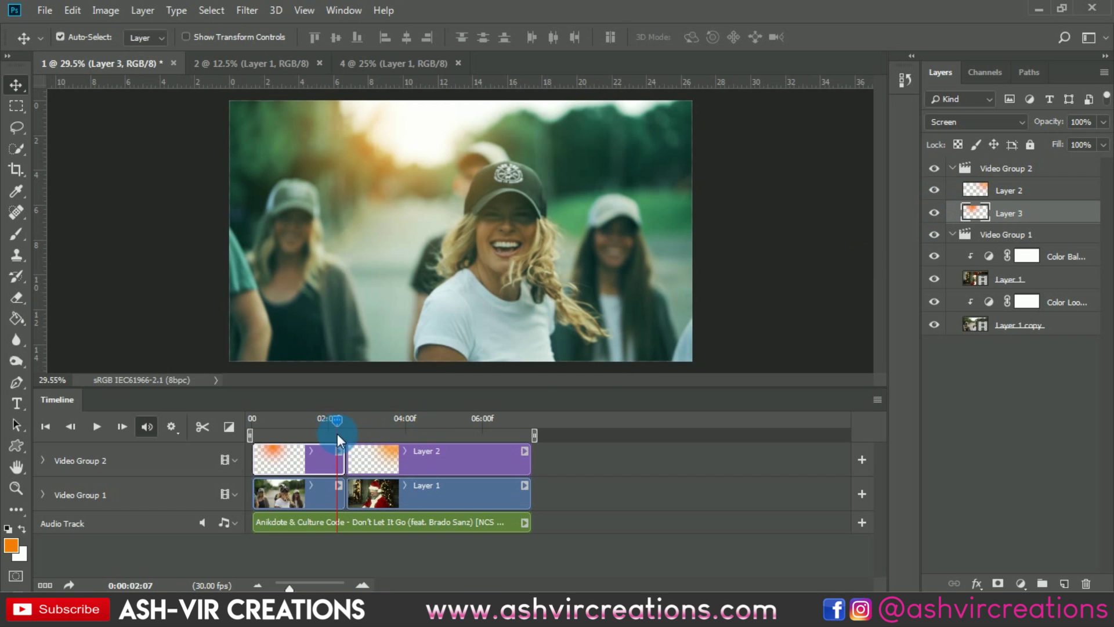
- Play back the first clip with its colour grading and glow, then return the playhead to 0:00:00:06
left_click_drag(336, 423, 259, 421)
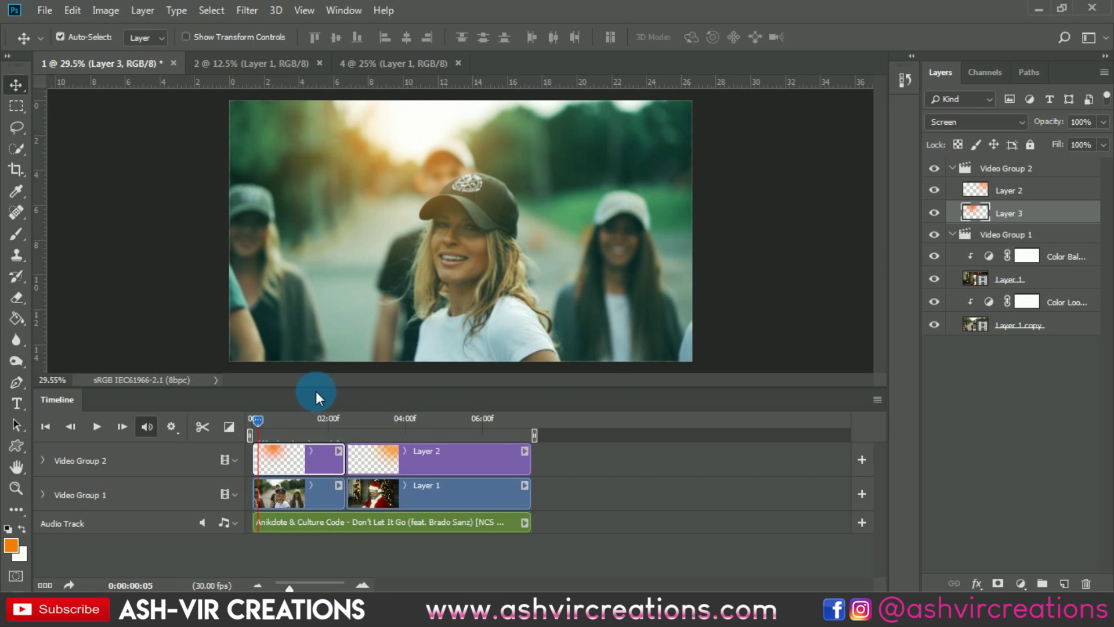
key("space")
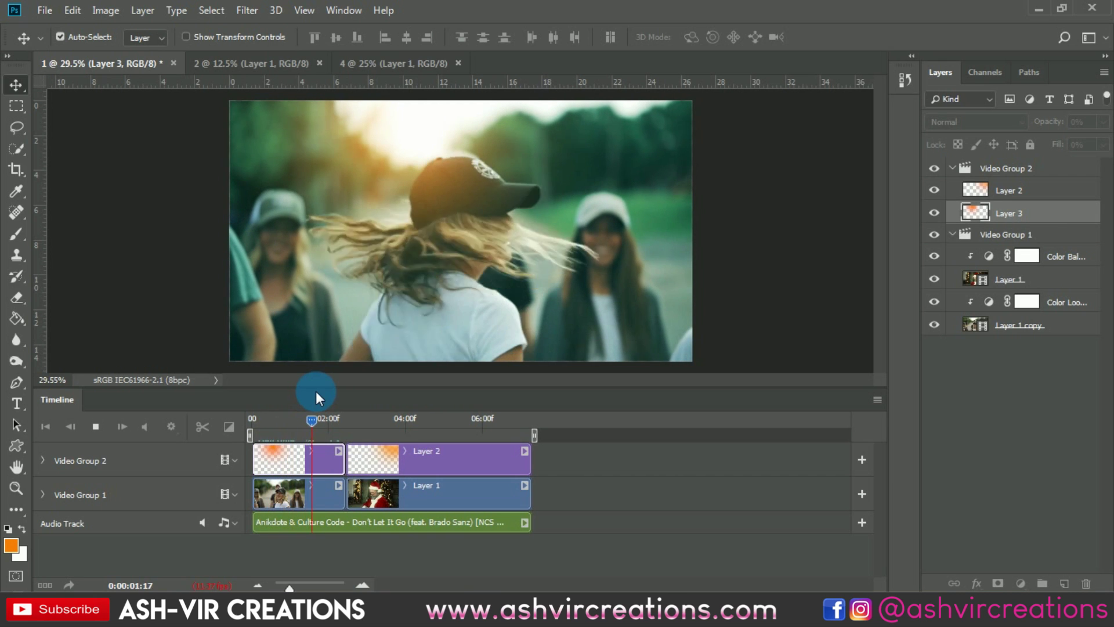
key("space")
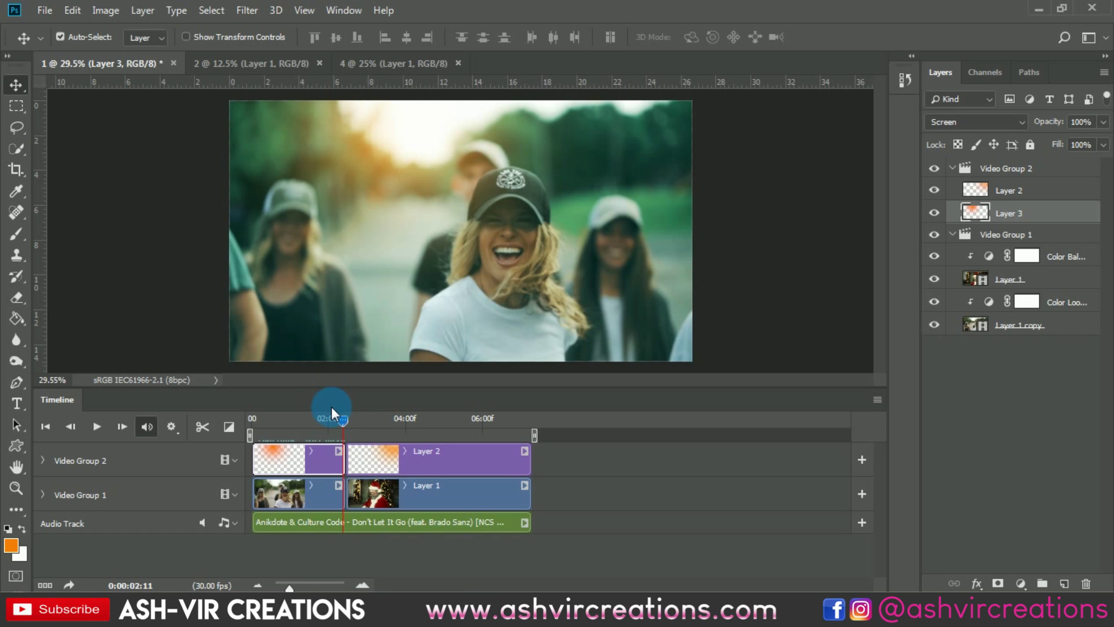
left_click_drag(345, 413, 267, 426)
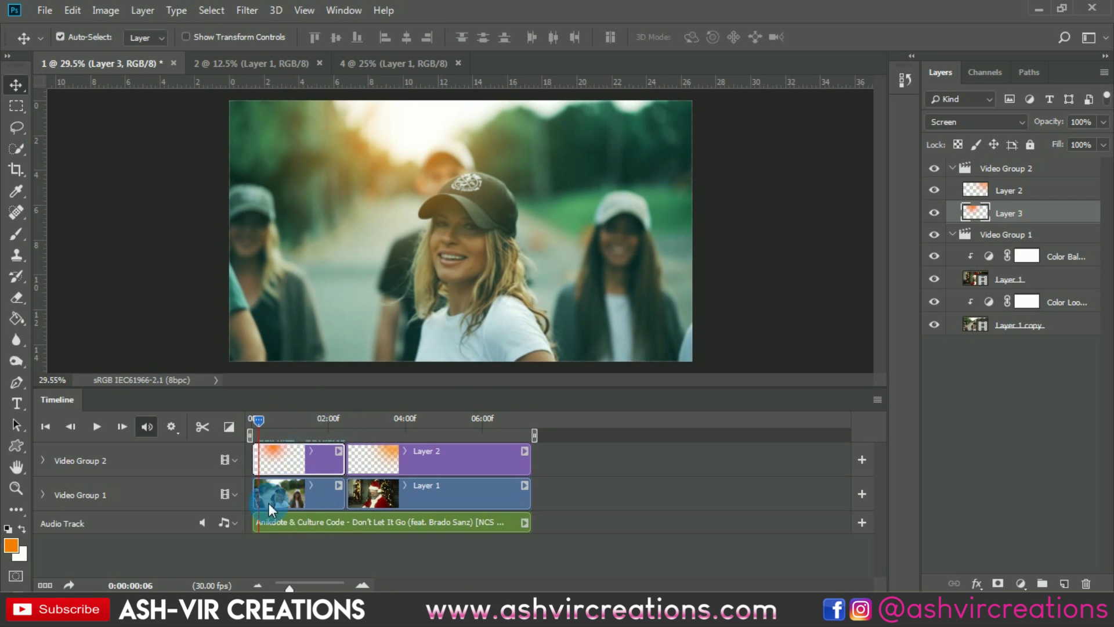
- Open the Render Video settings and name the output file "My Edited Video.mp4"
left_click(70, 585)
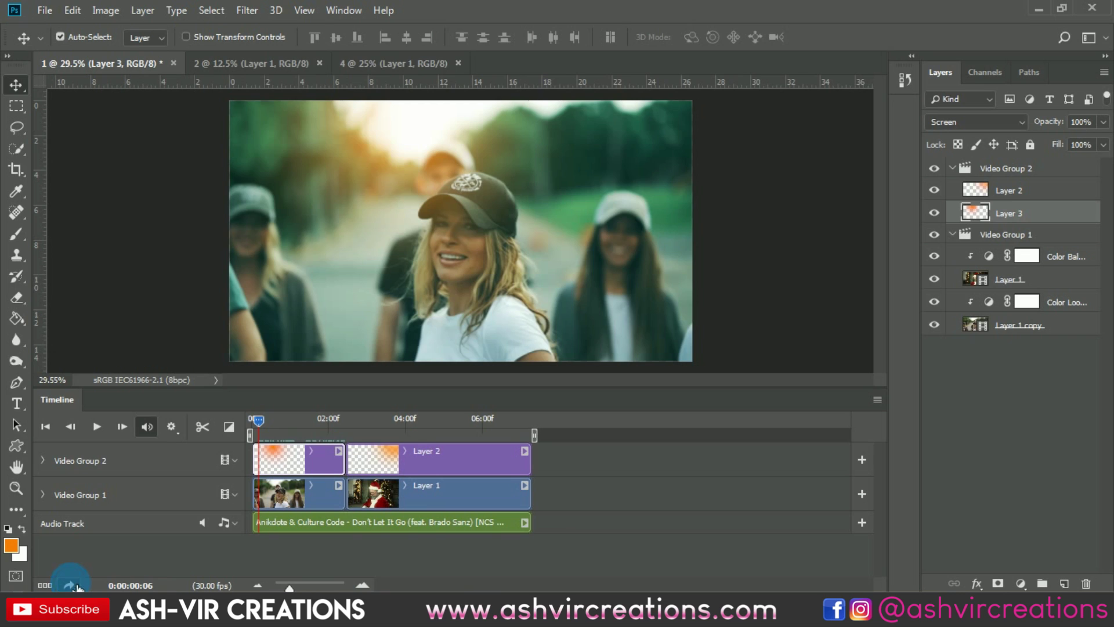
left_click(315, 103)
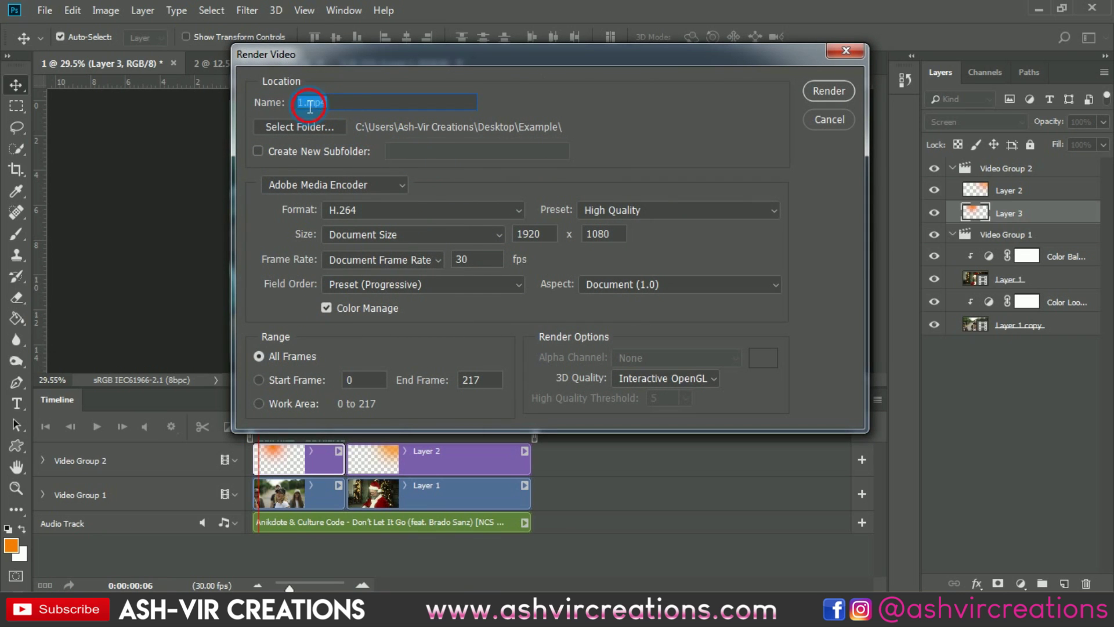
left_click(324, 103)
key("BackSpace")
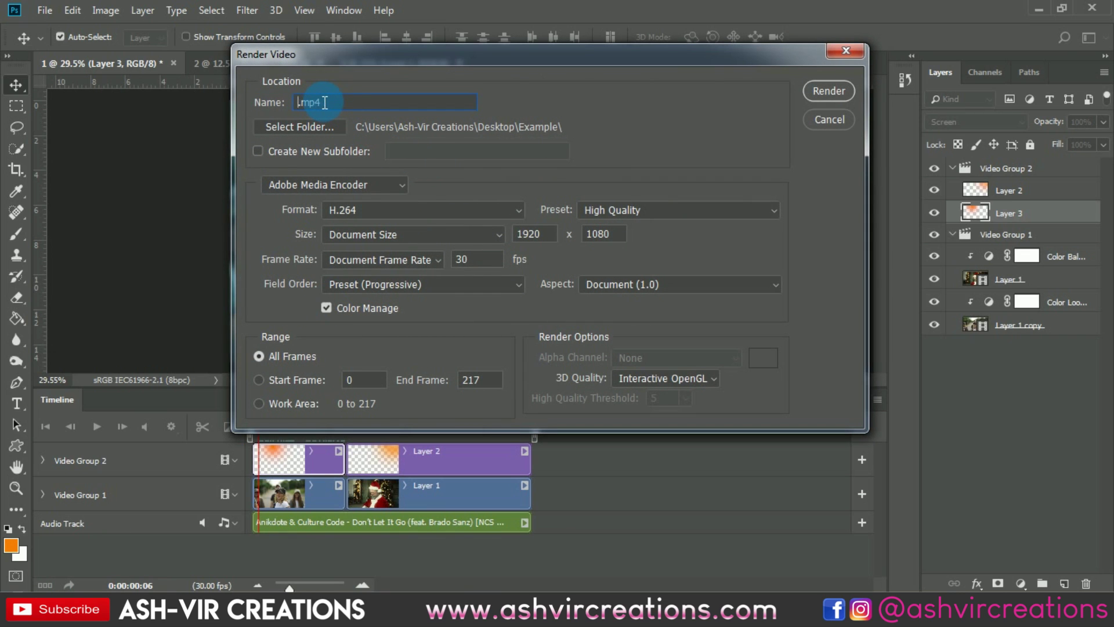
type("My Edited Video")
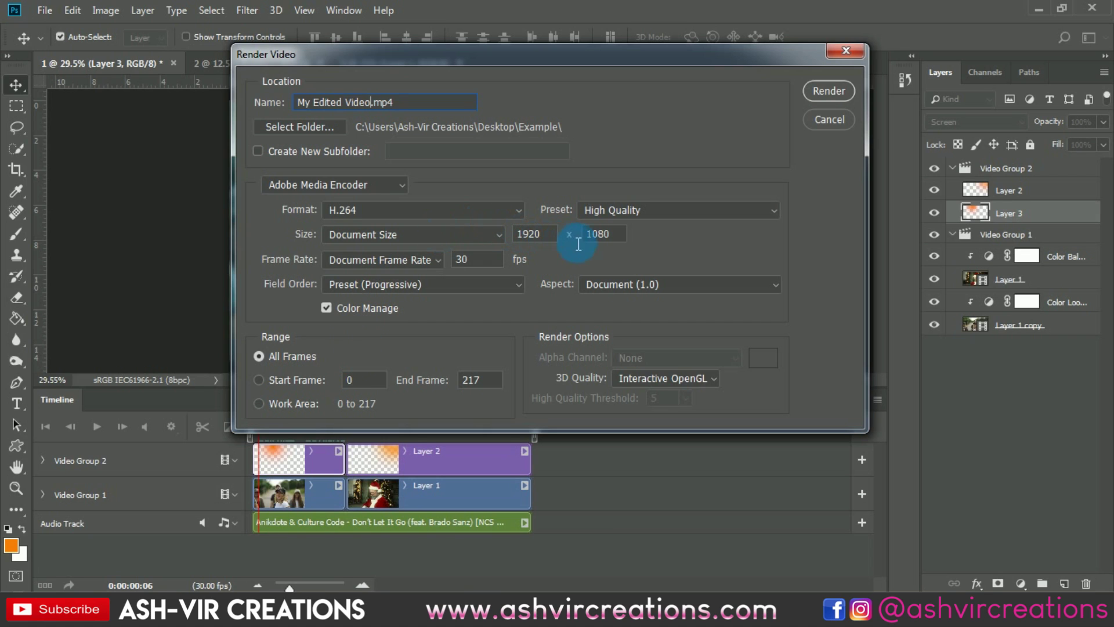
- Review the preset choices, keep High Quality with H.264 at 1920 x 1080 and 30 fps for all frames, and render the video
left_click(644, 212)
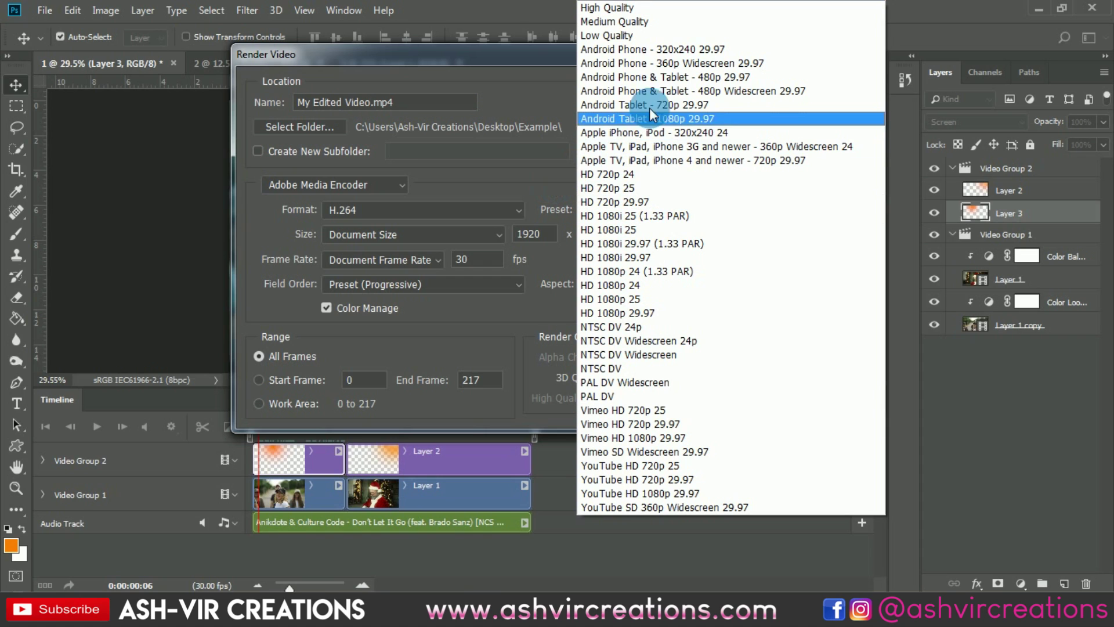
left_click(542, 177)
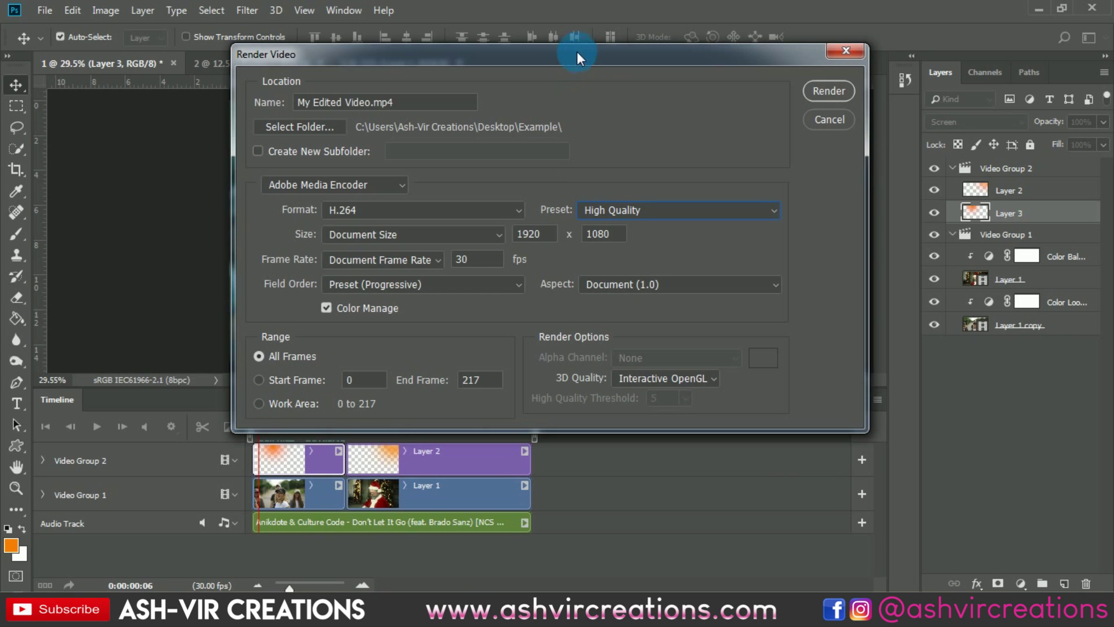
left_click_drag(576, 54, 783, 151)
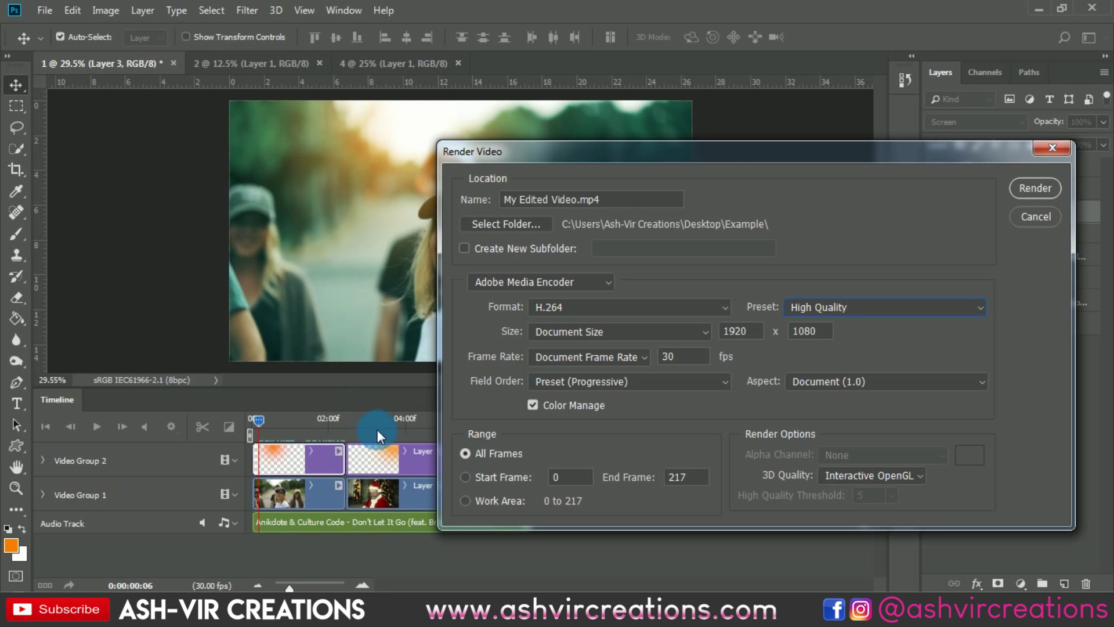
left_click_drag(650, 152, 440, 124)
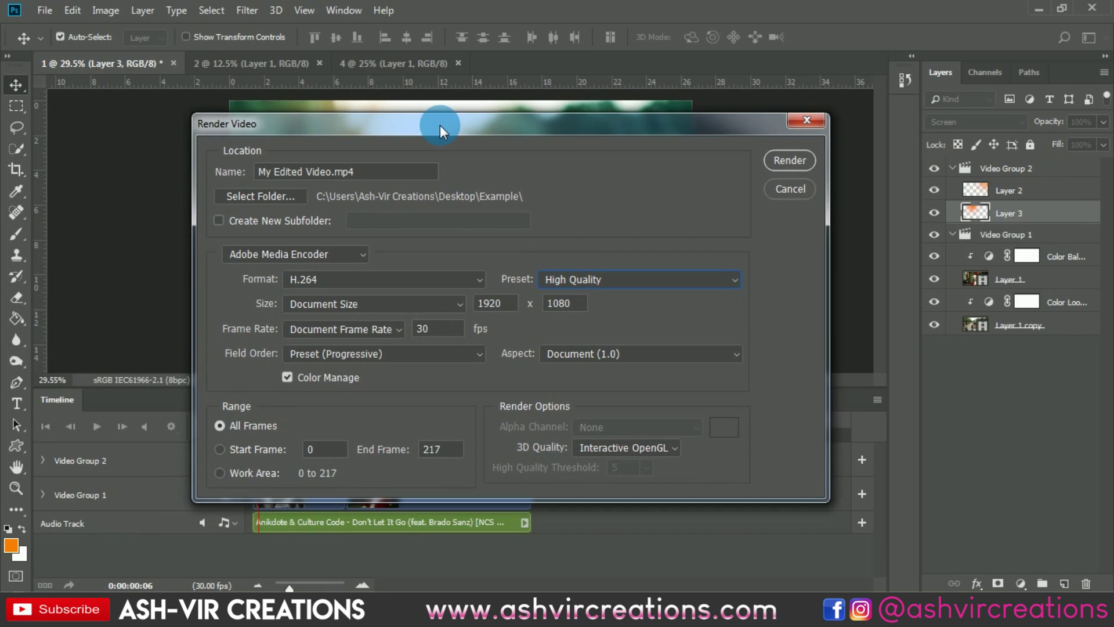
left_click(798, 159)
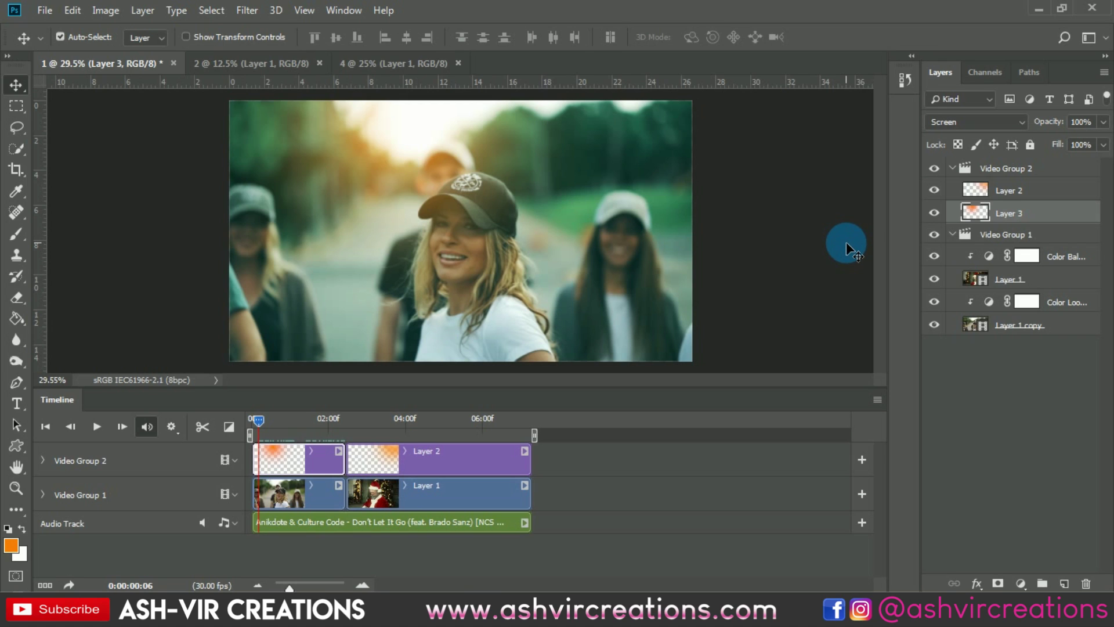
- Minimize Photoshop to reach the Example folder in Windows Explorer and refresh its contents
left_click(1035, 10)
left_click(870, 239)
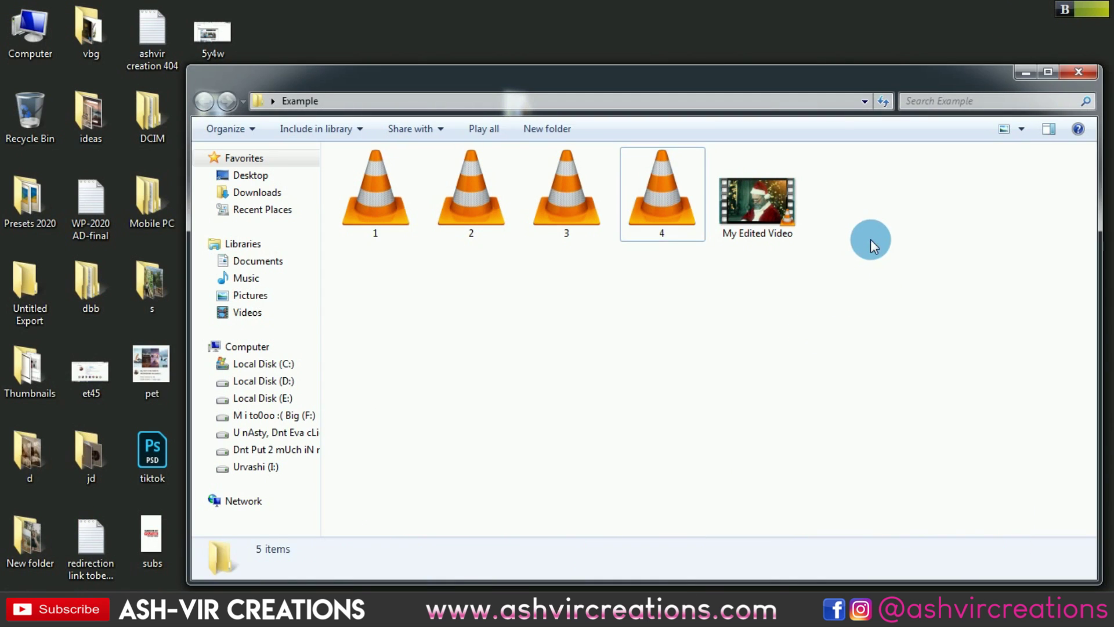
right_click(875, 238)
left_click(893, 303)
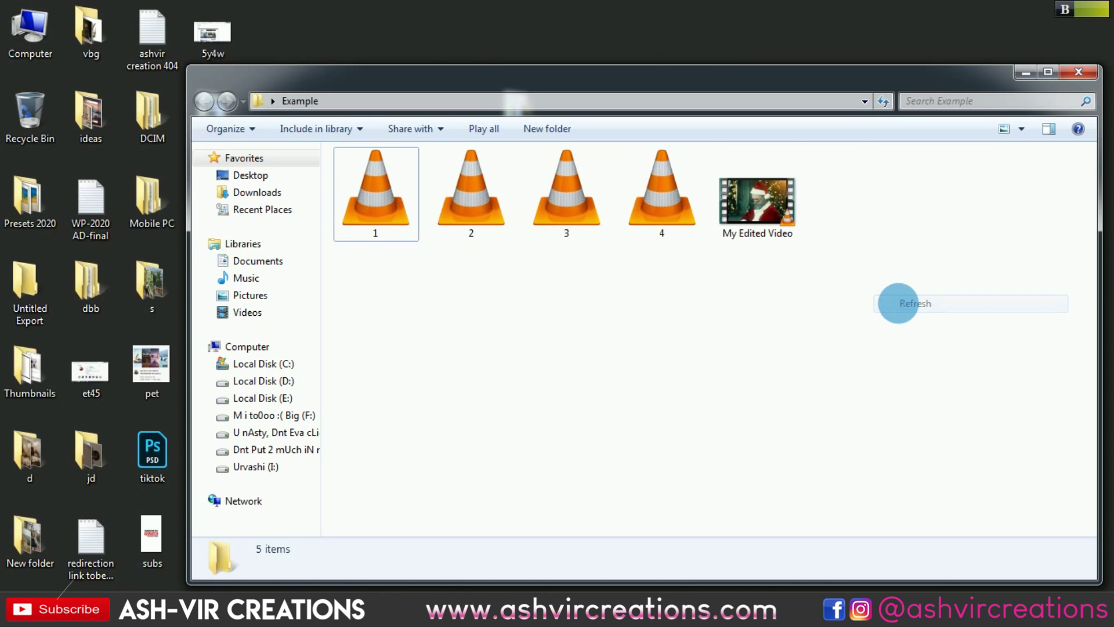
- Open the rendered file My Edited Video in VLC media player and watch it in full screen
left_click(753, 190)
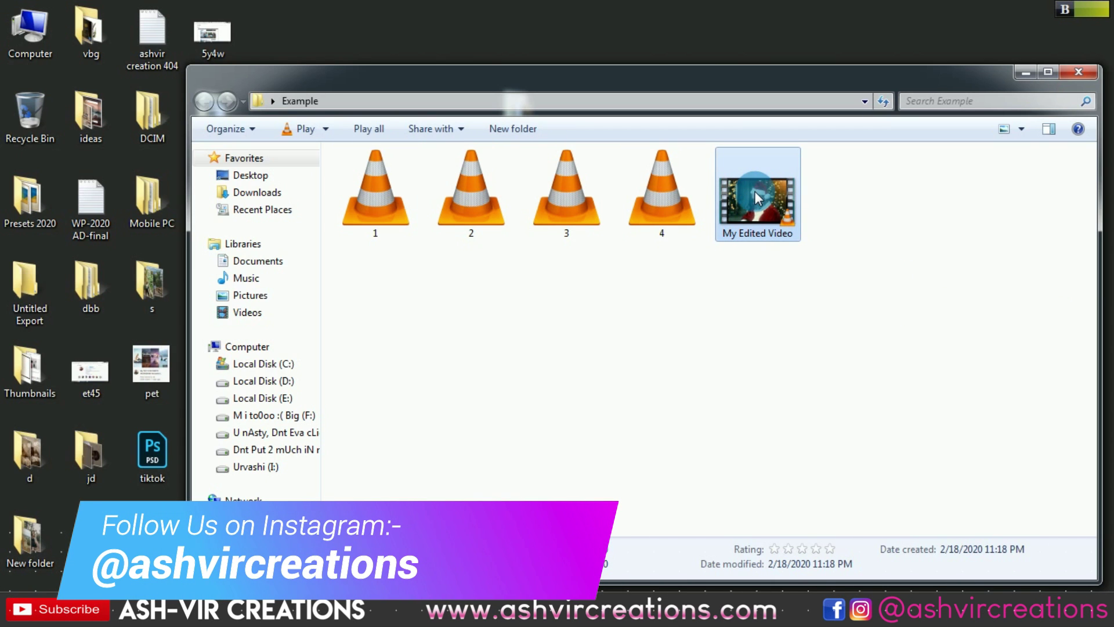
double_click(759, 192)
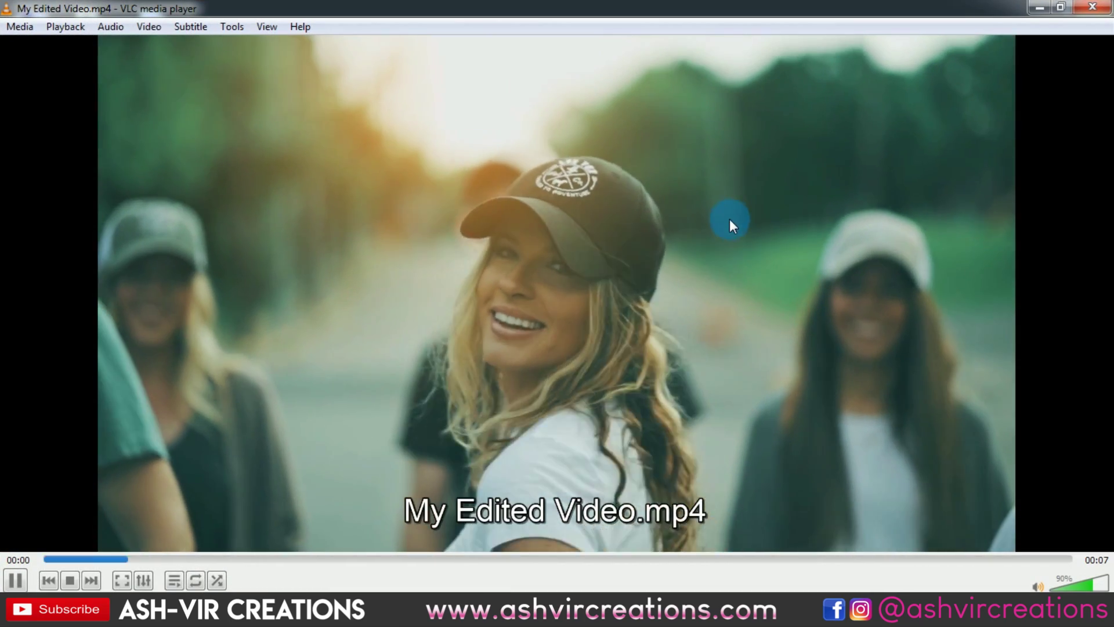
double_click(697, 260)
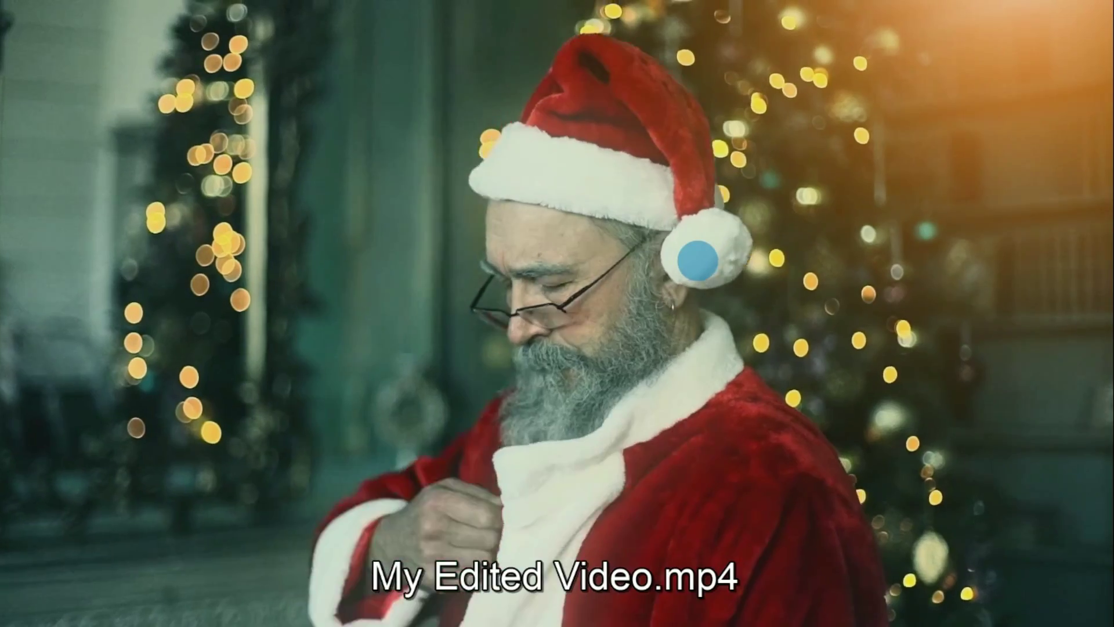